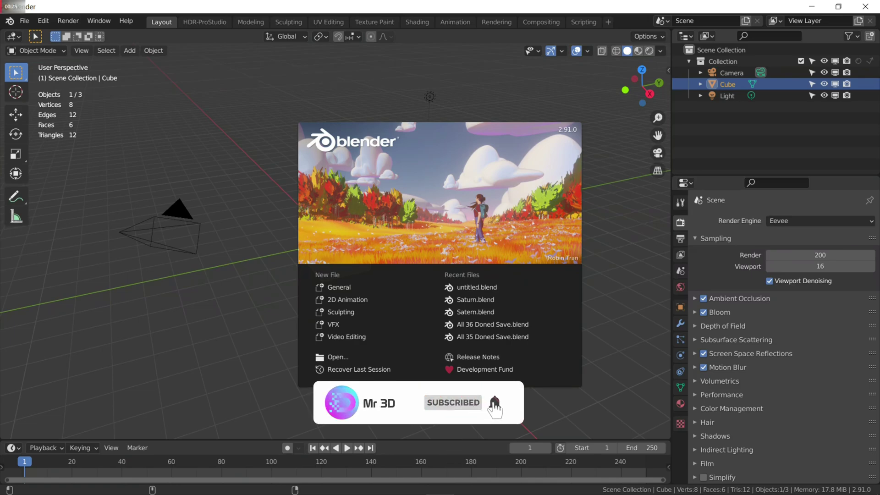
- Dismiss the splash screen and delete the default cube
click(438, 242)
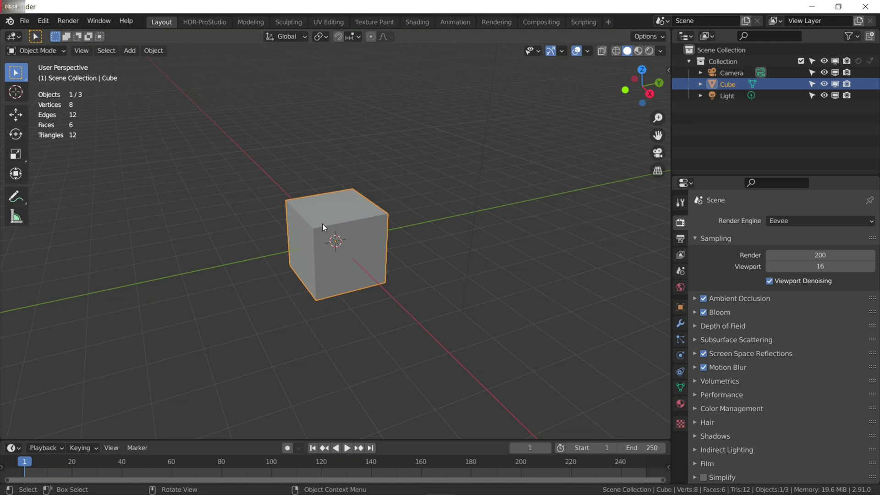
key(x)
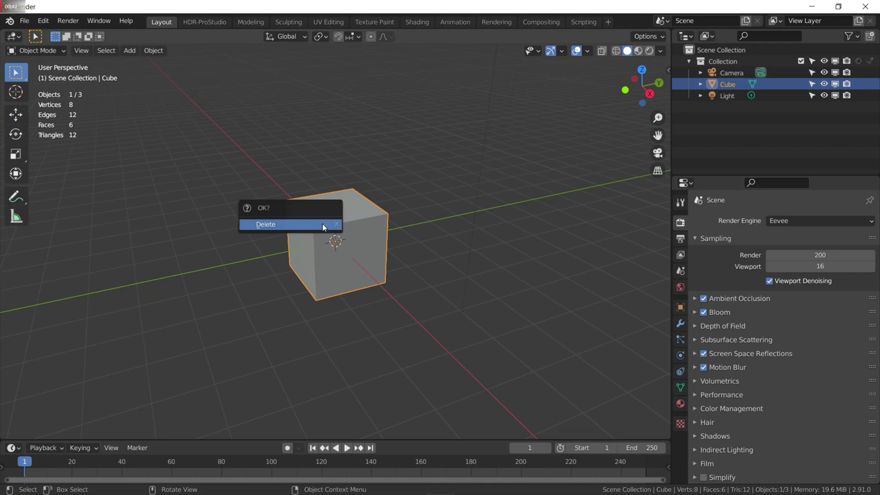
click(322, 224)
- Add an ico sphere, subdivided to 5,120 faces, and shade it smooth
key(shift+a)
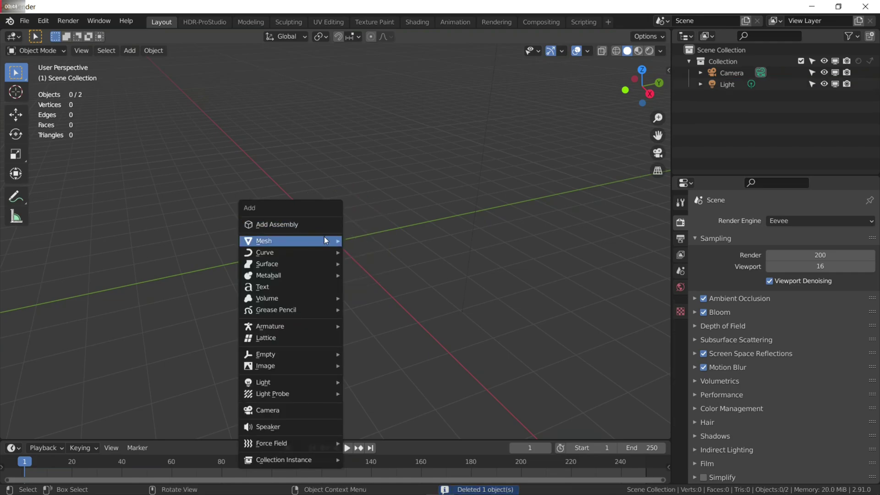
mouse_move(323, 238)
click(389, 287)
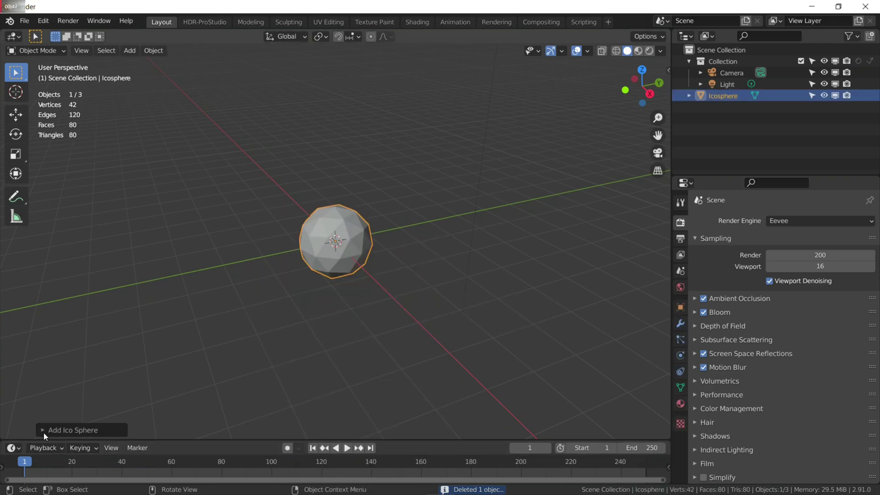
click(43, 431)
click(187, 319)
click(187, 319)
click(187, 318)
right_click(325, 224)
click(326, 226)
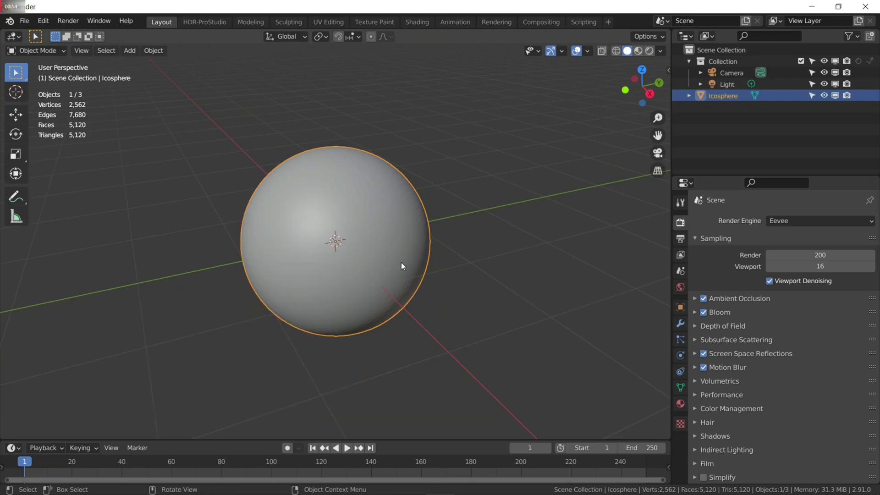
- Split the 3D viewport horizontally and turn the lower half into a Shader Editor
key(q)
click(279, 257)
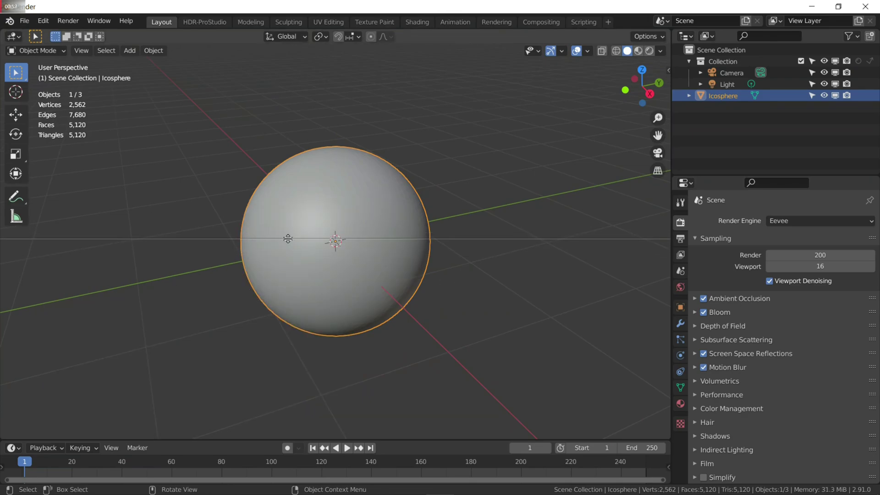
click(328, 227)
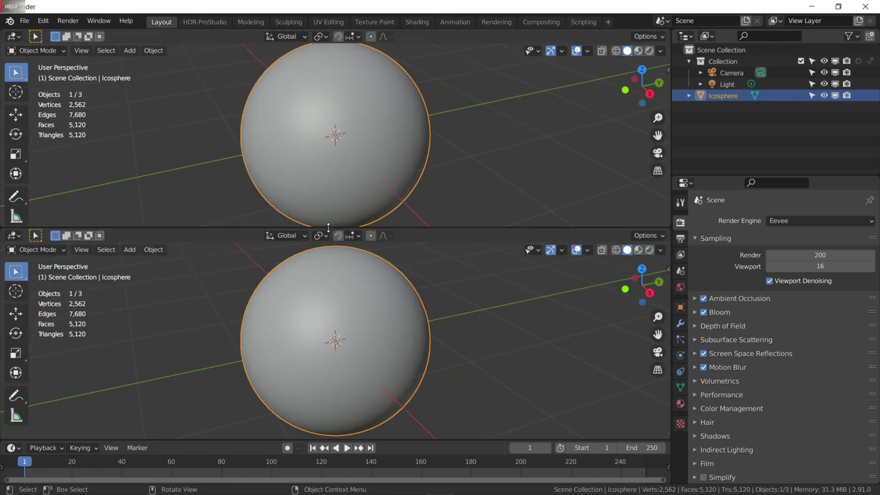
click(14, 237)
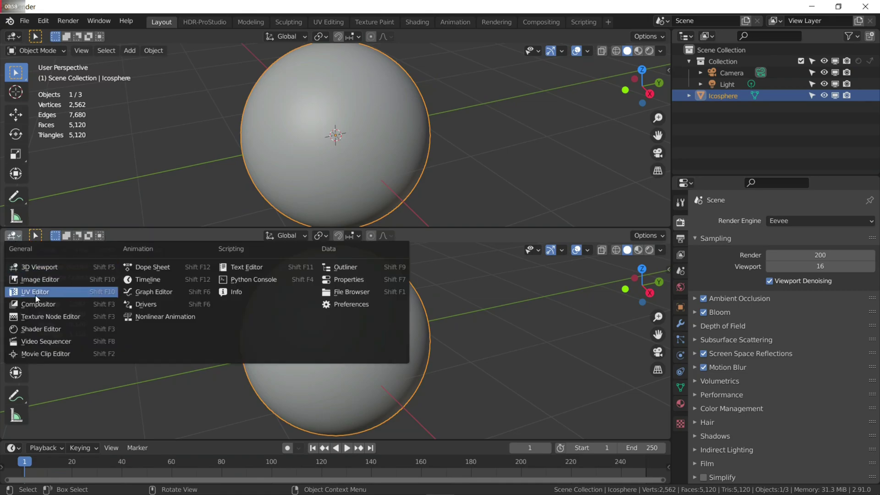
click(42, 329)
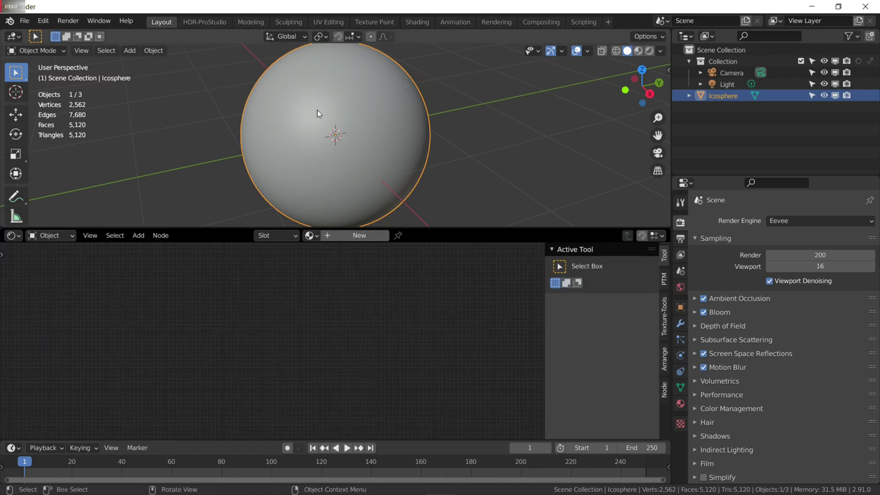
- Create a new material on the ico sphere and name it Saturn
click(360, 235)
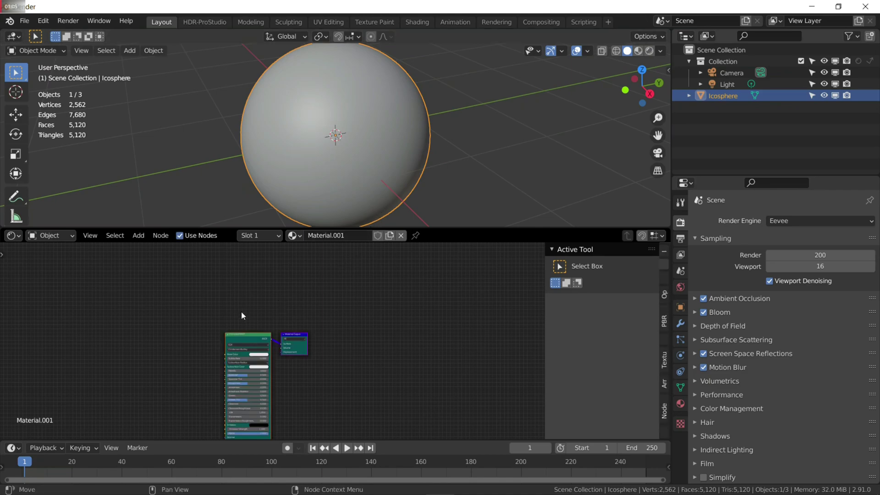
middle_drag(241, 311, 397, 265)
scroll(397, 266, up, 3)
click(340, 239)
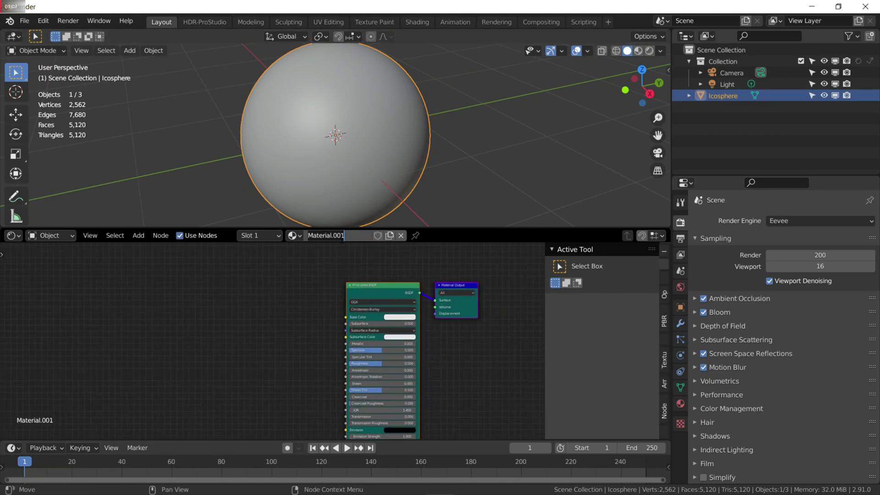
text(Sta)
key(BackSpace)
key(BackSpace)
text(a)
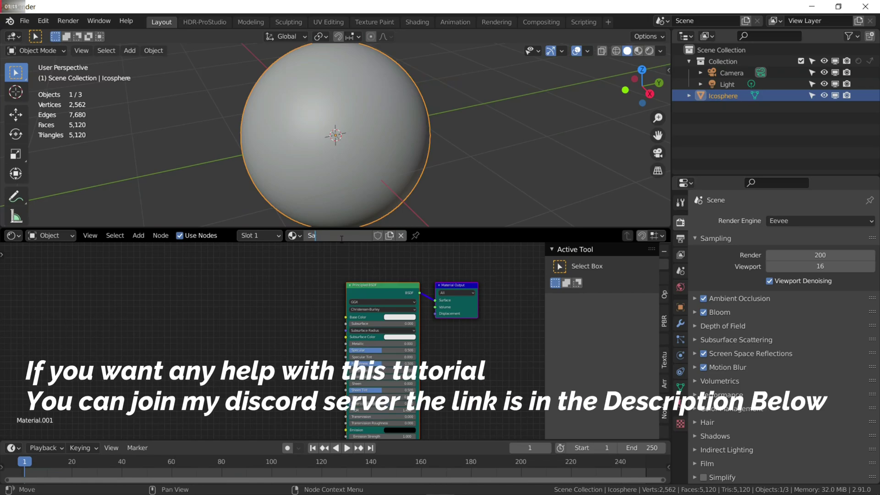
text(turn)
key(Return)
scroll(359, 278, up, 1)
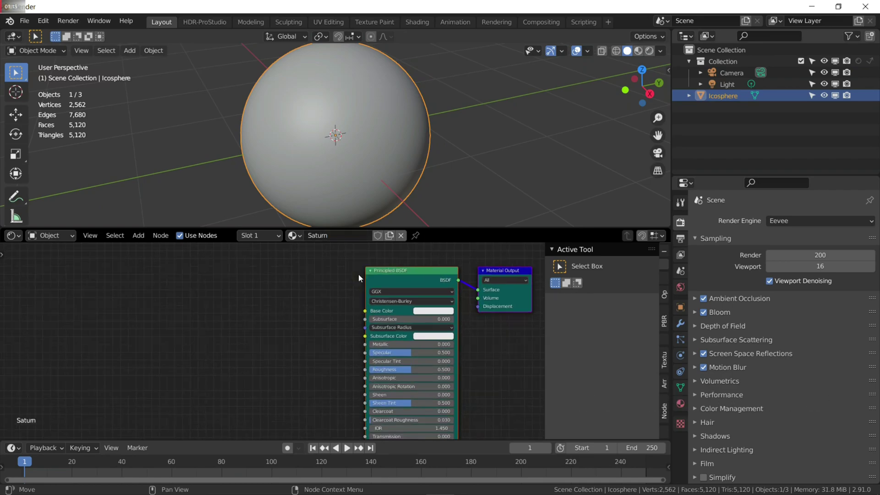
scroll(360, 278, up, 1)
middle_drag(360, 278, 373, 234)
middle_drag(337, 463, 315, 461)
middle_drag(343, 390, 293, 458)
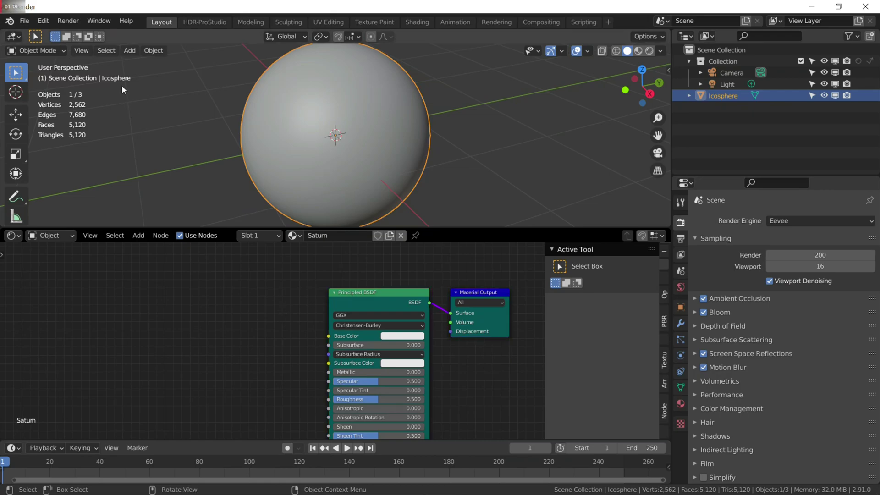
- Search the add-ons in the preferences for "node" and expand the Node Wrangler entry
click(48, 22)
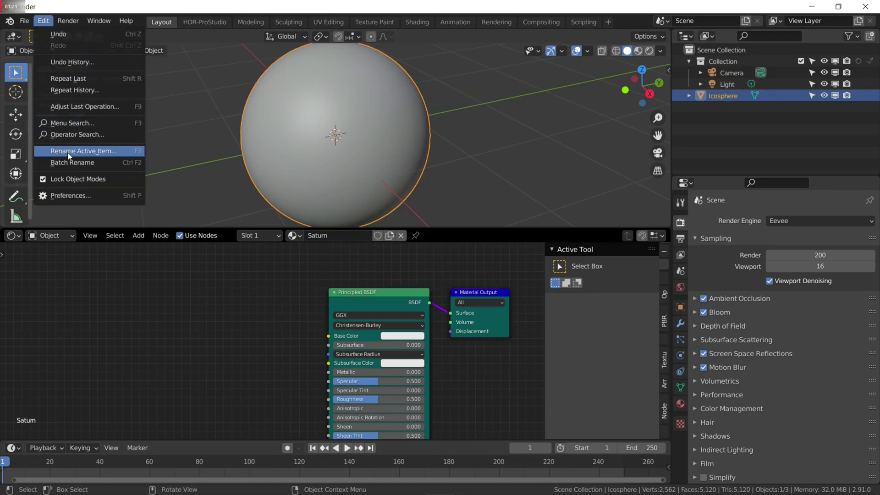
click(75, 196)
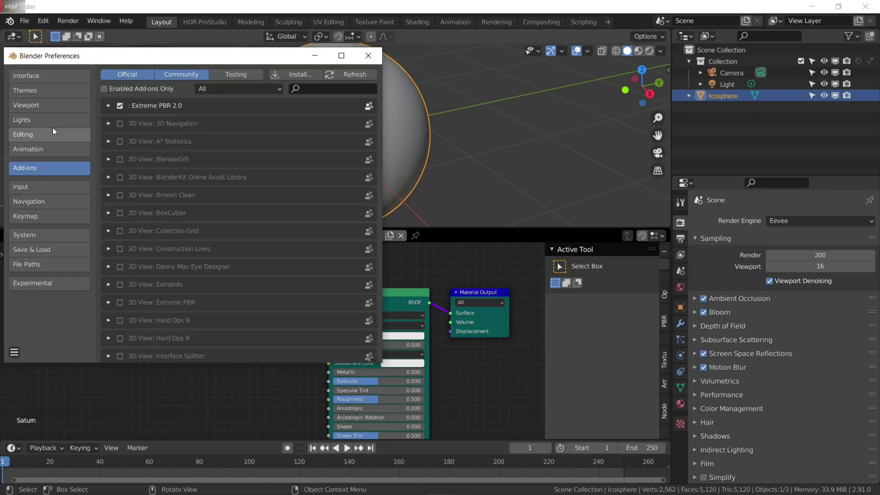
click(302, 89)
text(nose)
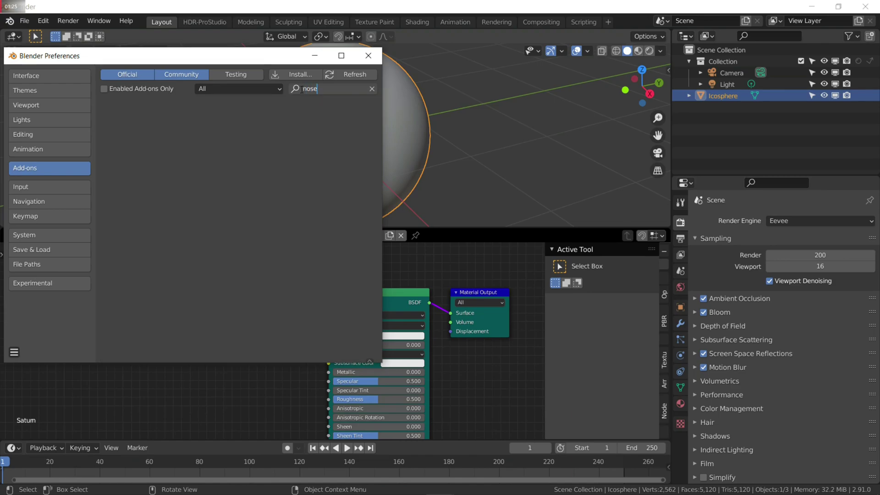
key(BackSpace)
text(de)
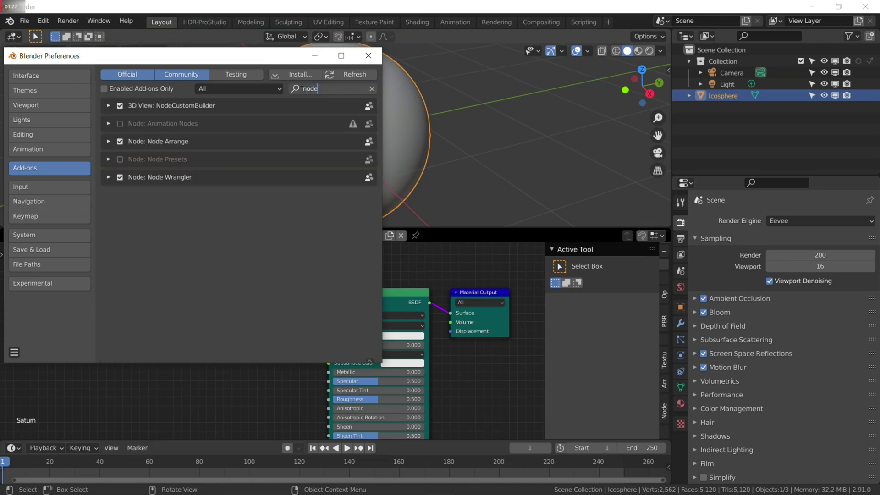
click(160, 185)
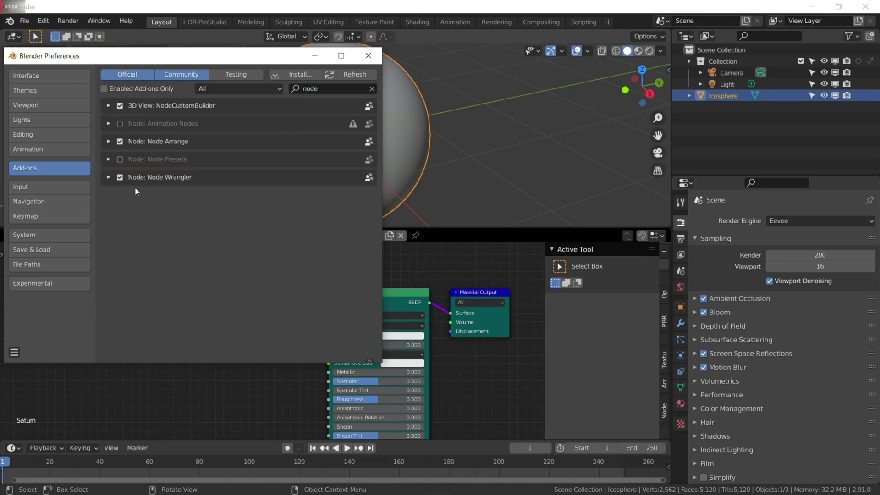
click(110, 177)
- Save the preferences and close their window
click(15, 353)
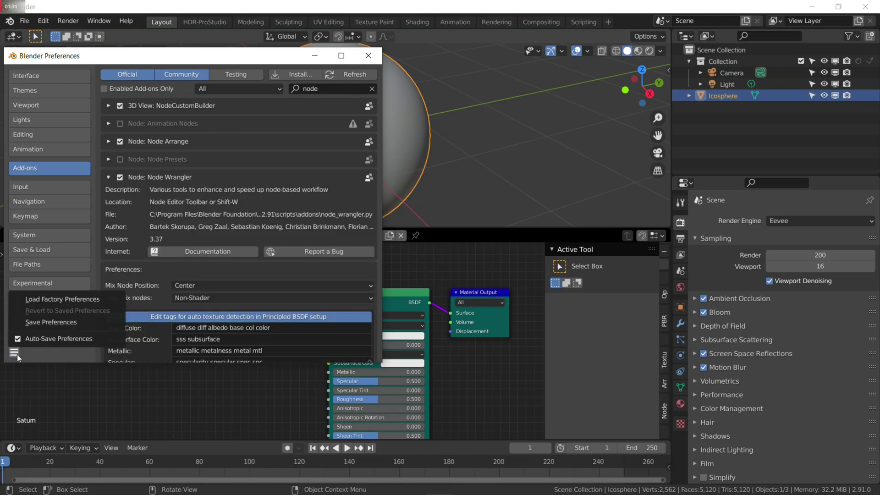
click(42, 322)
click(369, 56)
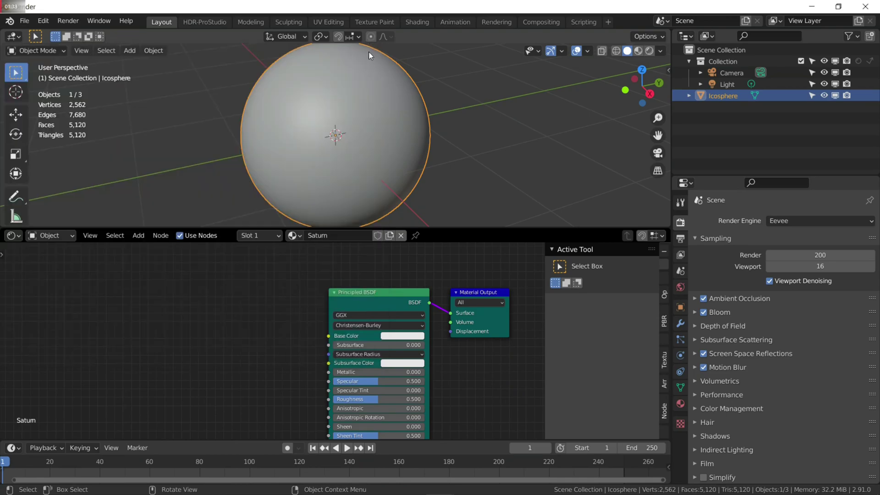
- Use Node Wrangler to add linked Texture Coordinate, Mapping and Image Texture nodes to the Principled BSDF's Base Color
mouse_move(369, 292)
mouse_down()
mouse_move(387, 277)
mouse_move(331, 271)
mouse_move(362, 278)
mouse_up()
scroll(362, 278, up, 1)
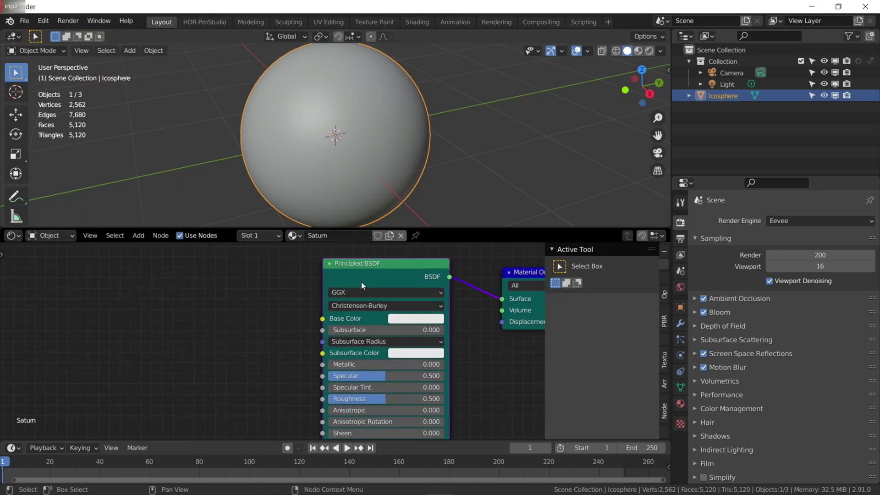
key(ctrl+t)
middle_drag(352, 306, 374, 296)
scroll(389, 284, down, 3)
scroll(374, 296, up, 3)
drag(362, 364, 278, 300)
scroll(278, 302, up, 2)
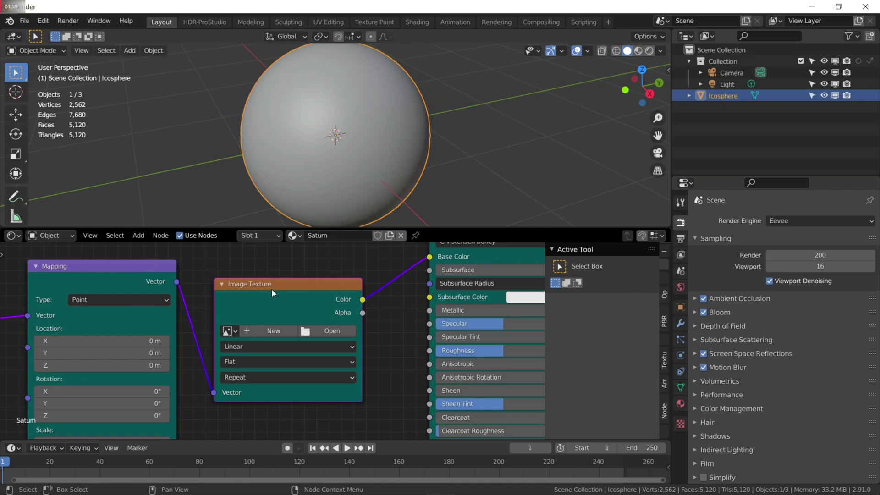
- Load 8k_saturn.jpg from the All PLanets Textures folder in Blender Libray\Textures into the Image Texture node
click(326, 331)
scroll(186, 392, down, 2)
click(183, 384)
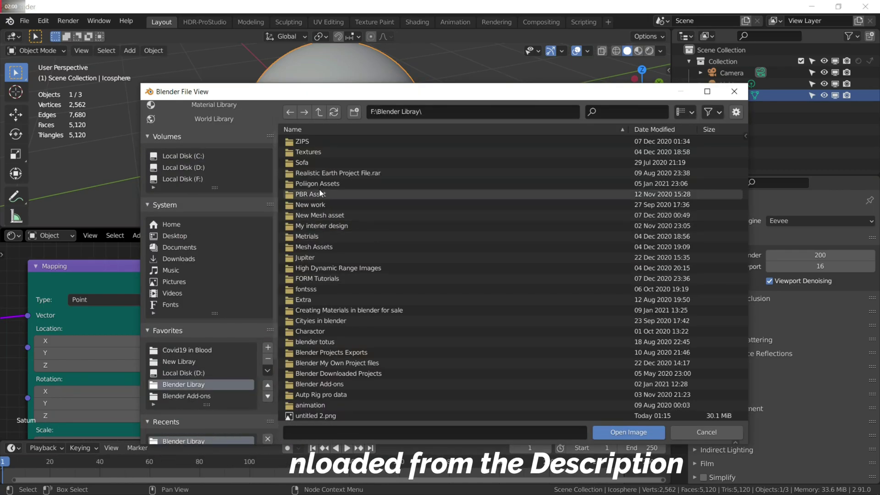
double_click(315, 151)
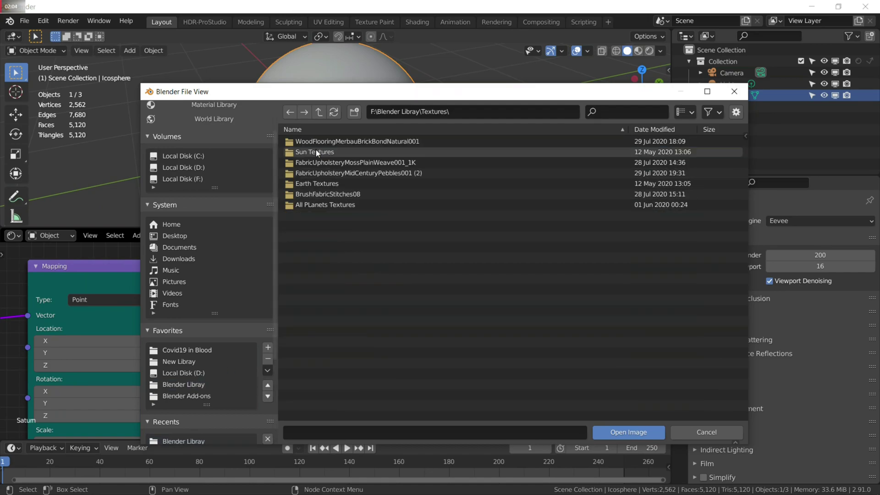
double_click(301, 205)
double_click(304, 183)
scroll(269, 324, up, 3)
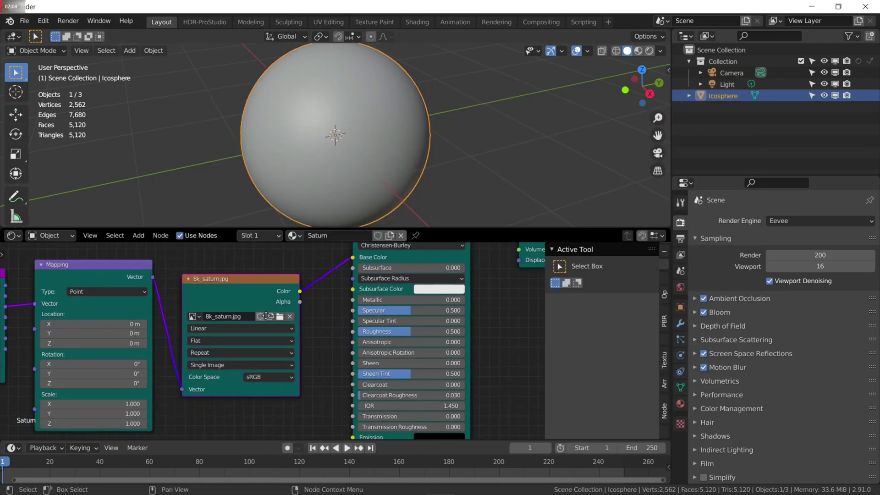
scroll(269, 325, down, 4)
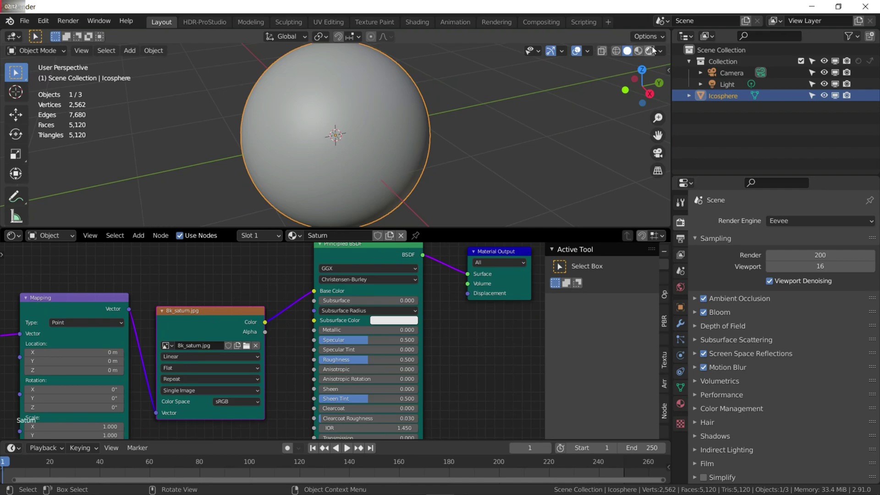
- Switch the upper viewport to rendered shading to display the sphere's texture
click(649, 51)
scroll(355, 129, down, 2)
mouse_move(352, 130)
middle_down()
mouse_move(407, 129)
mouse_move(325, 115)
mouse_move(325, 149)
mouse_move(284, 195)
middle_up()
scroll(406, 130, up, 3)
scroll(284, 194, up, 2)
- Connect the Texture Coordinate node's Object output to the Mapping node's Vector input
middle_drag(146, 323, 380, 310)
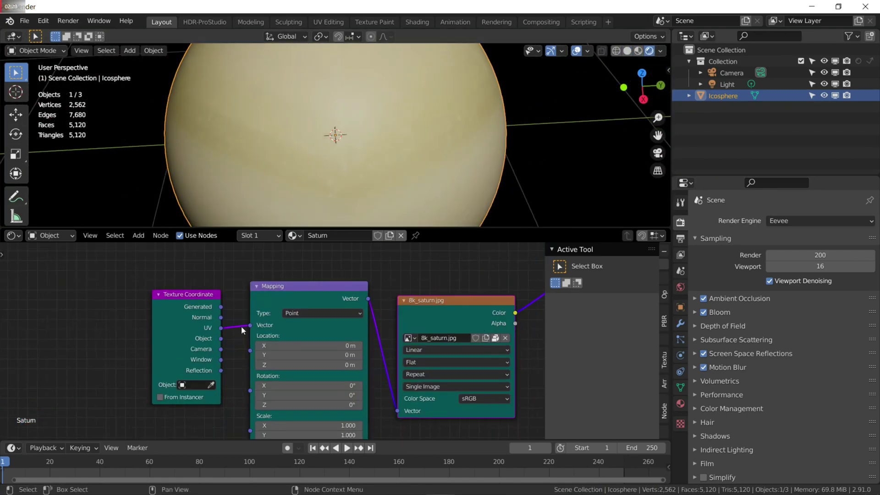
scroll(227, 348, up, 2)
drag(211, 369, 251, 353)
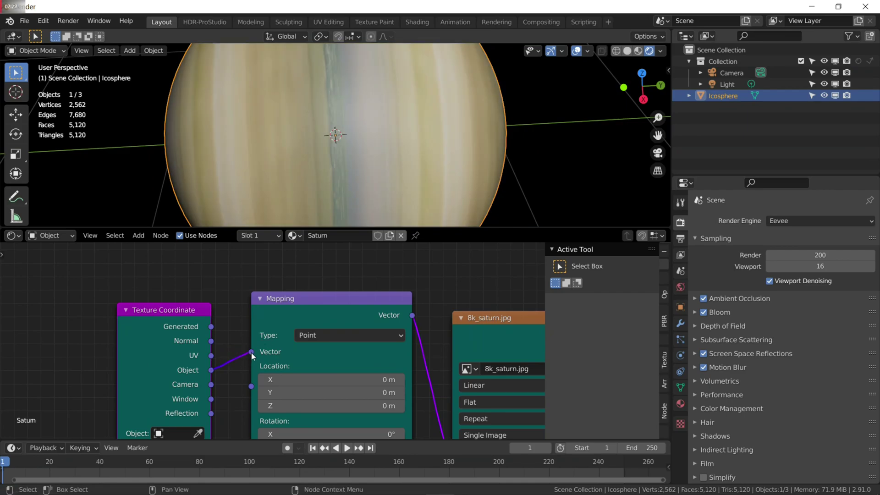
- Set the Mapping node's X rotation to 80° so the texture bands run around the sphere
middle_drag(385, 312, 348, 329)
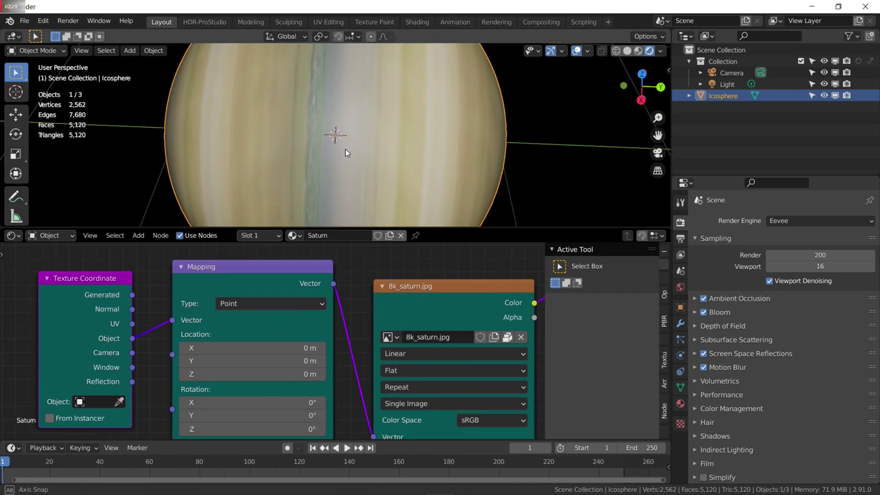
middle_drag(345, 149, 300, 135)
middle_drag(338, 317, 376, 244)
middle_drag(313, 328, 285, 355)
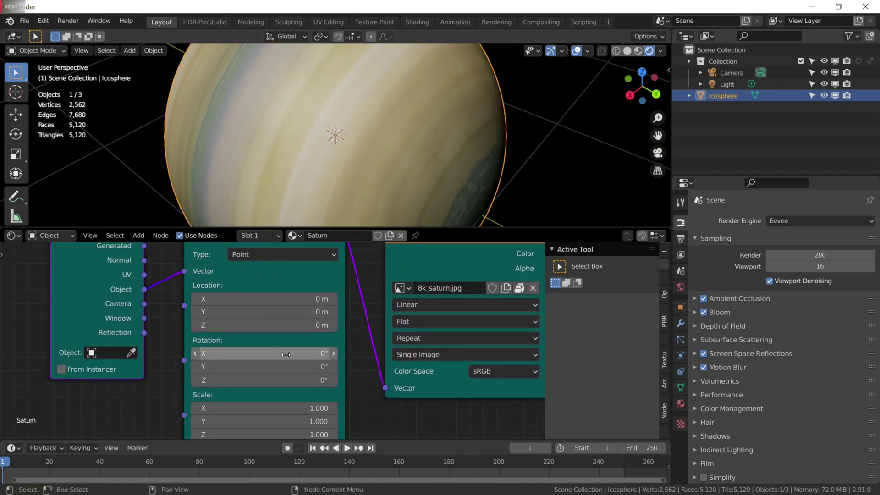
drag(243, 354, 615, 357)
click(298, 353)
- Connect the Saturn image texture's Color output to the Principled BSDF's Roughness input
middle_drag(337, 326, 5, 349)
drag(207, 276, 191, 261)
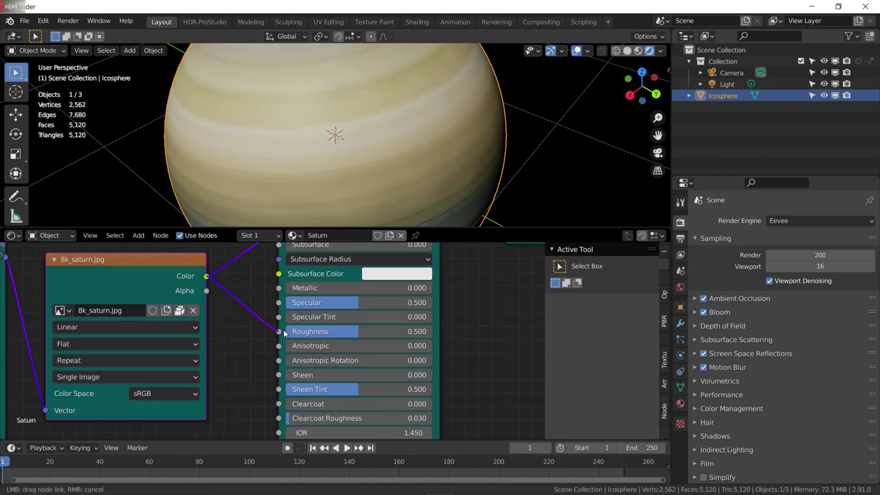
drag(284, 333, 280, 332)
- Add a Bump node below the Saturn image texture in the sphere's material
mouse_move(324, 197)
middle_down()
mouse_move(244, 180)
mouse_move(263, 191)
middle_up()
middle_drag(257, 321, 320, 308)
scroll(382, 317, down, 5)
scroll(335, 326, up, 3)
key(shift+a)
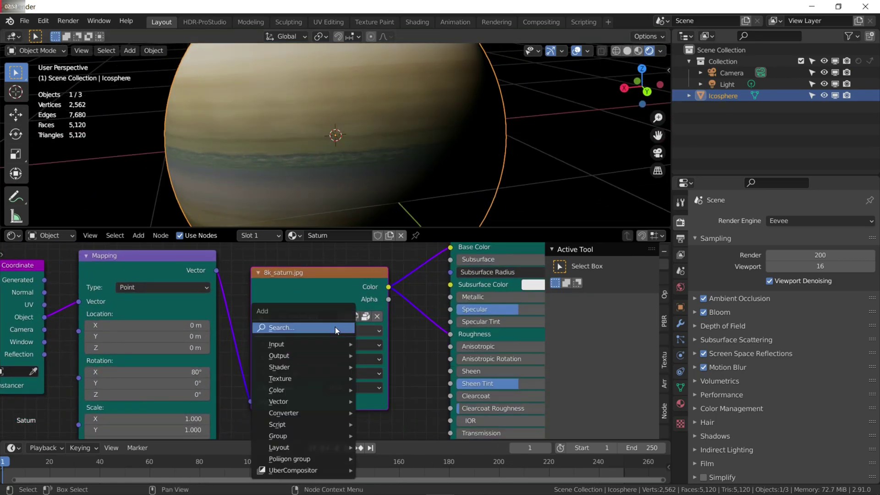
click(334, 327)
text(bump)
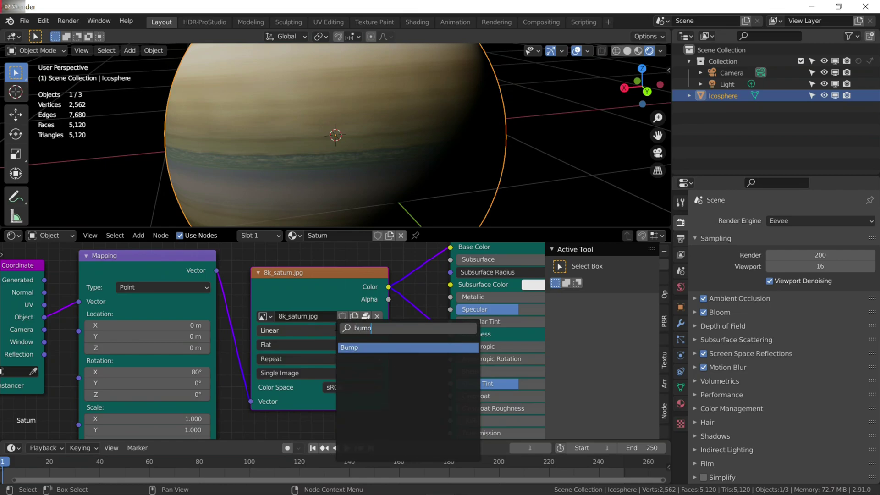
key(Return)
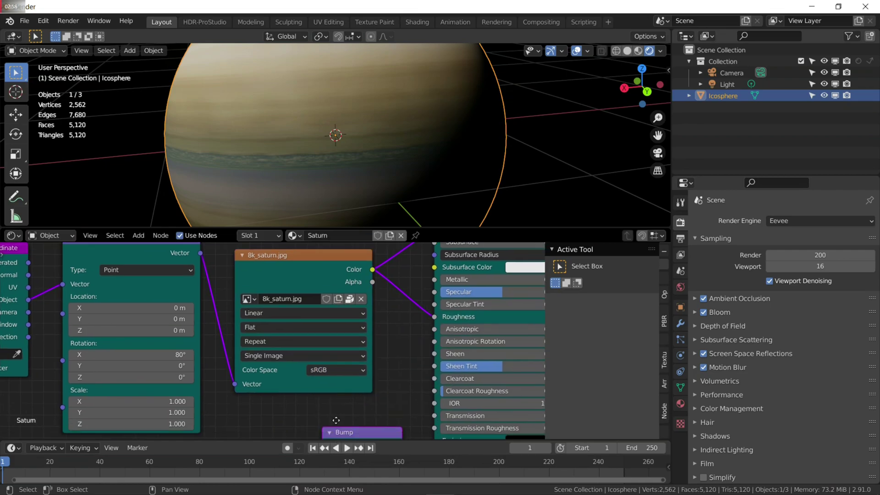
click(314, 291)
- Connect the Bump node's Normal output to the Principled BSDF's Normal input and the image texture's Color output to the Bump's Height
drag(377, 319, 407, 351)
scroll(379, 313, down, 3)
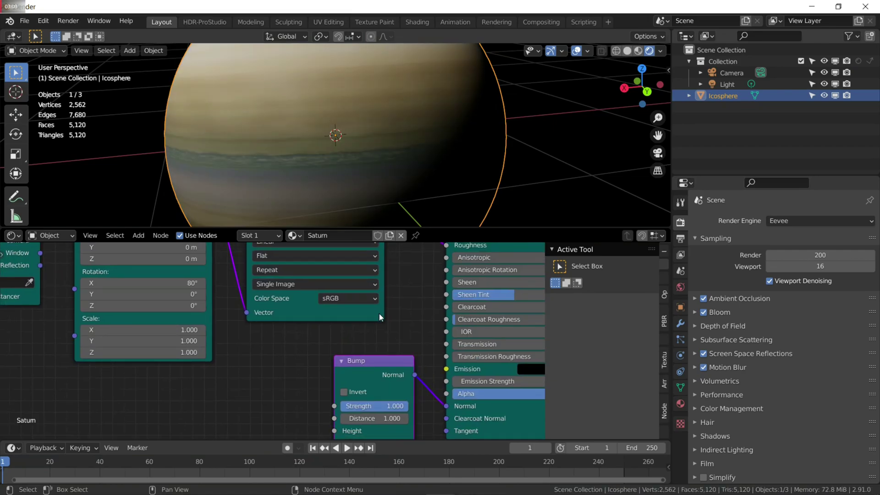
drag(332, 255, 334, 345)
drag(326, 409, 325, 411)
drag(244, 274, 336, 260)
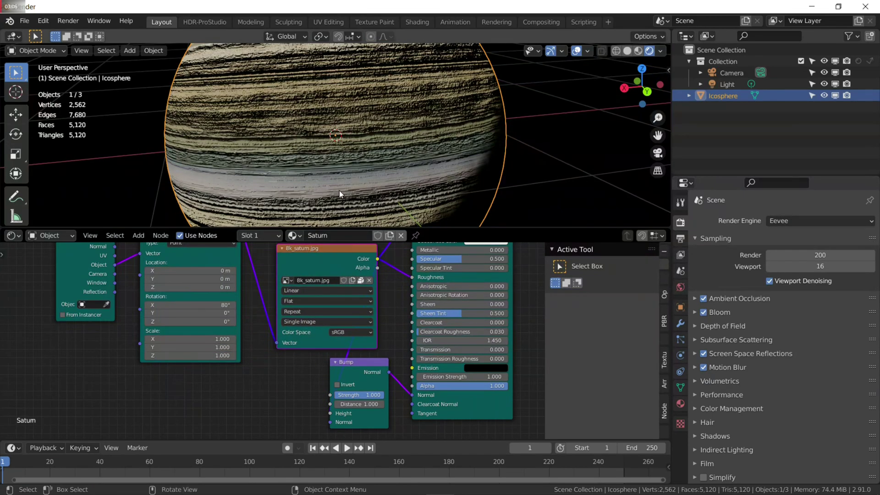
- Set the Bump node's Strength to about 0.153 for the sphere's surface relief
scroll(332, 151, up, 2)
scroll(329, 154, down, 3)
scroll(329, 154, up, 1)
drag(373, 395, 331, 396)
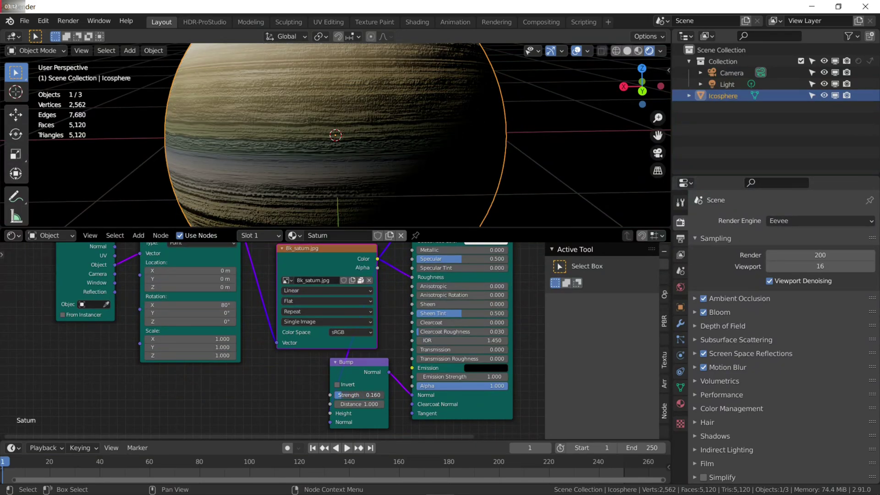
scroll(370, 117, down, 3)
middle_drag(296, 143, 434, 131)
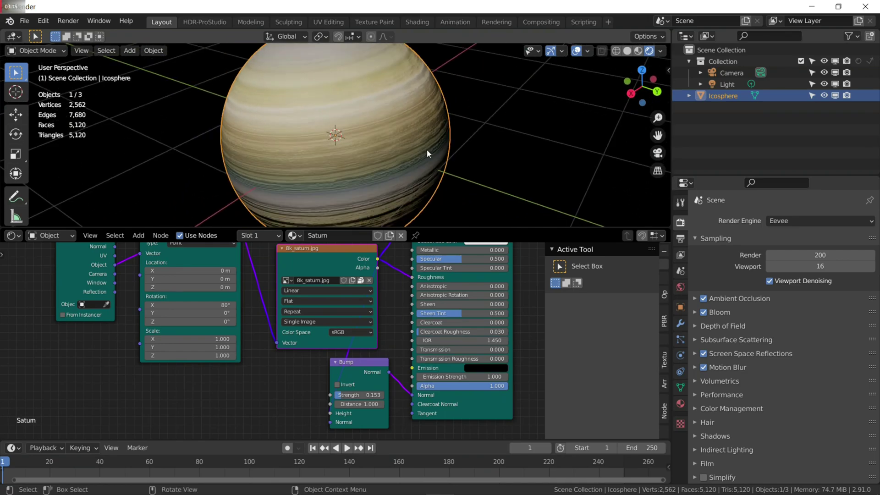
scroll(428, 149, down, 3)
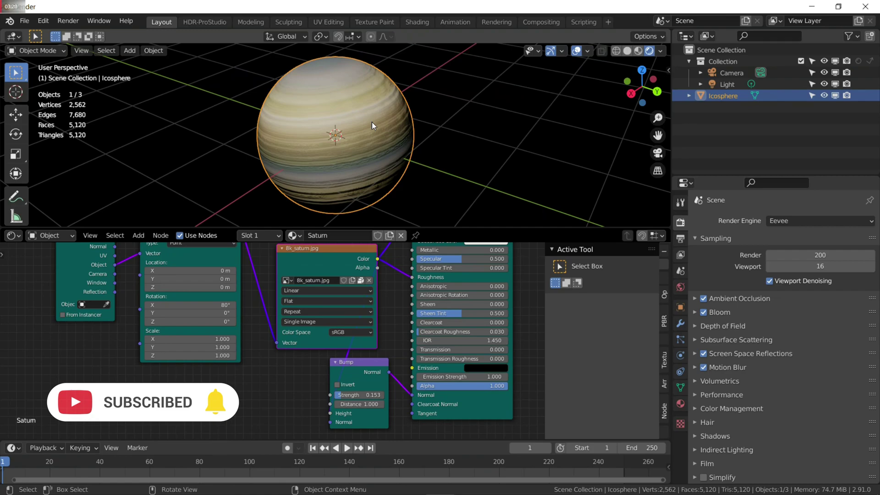
- Add a mesh circle with 32 vertices and a 1 m radius at the sphere's centre
key(shift+a)
mouse_move(363, 139)
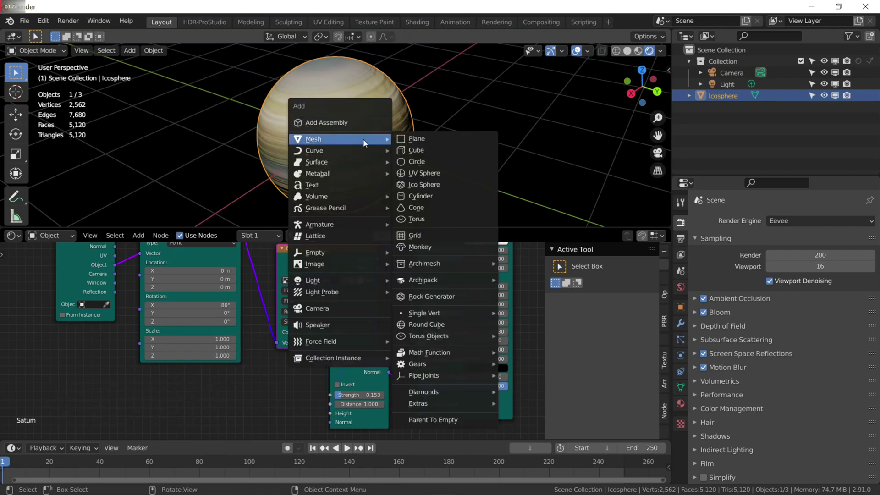
click(419, 162)
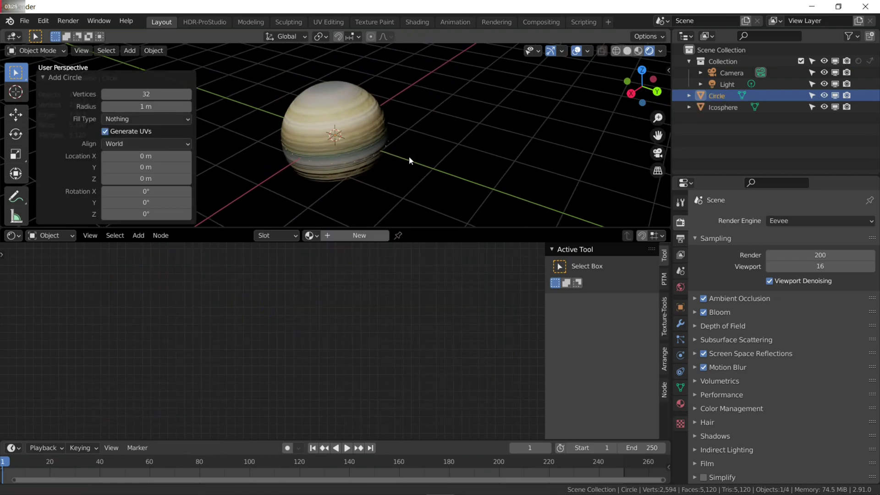
key(shift+a)
mouse_move(309, 144)
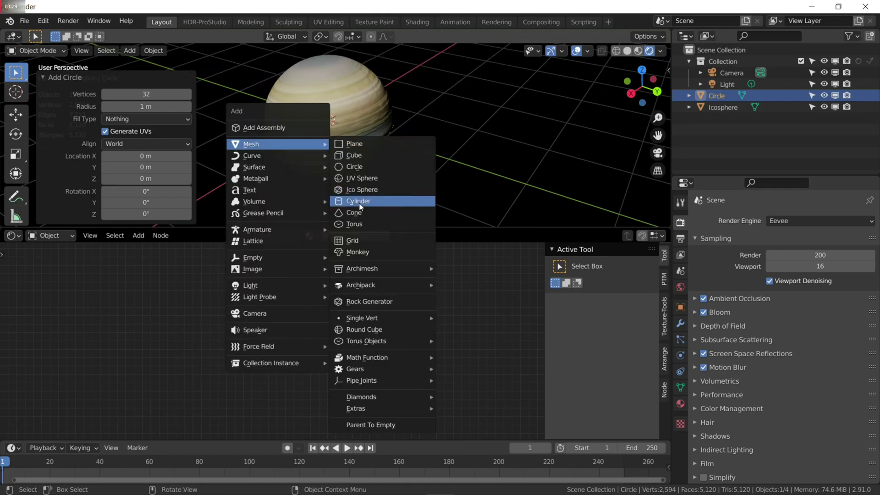
key(Escape)
- Scale the circle up evenly so that it surrounds the sphere at a wide distance
key(s)
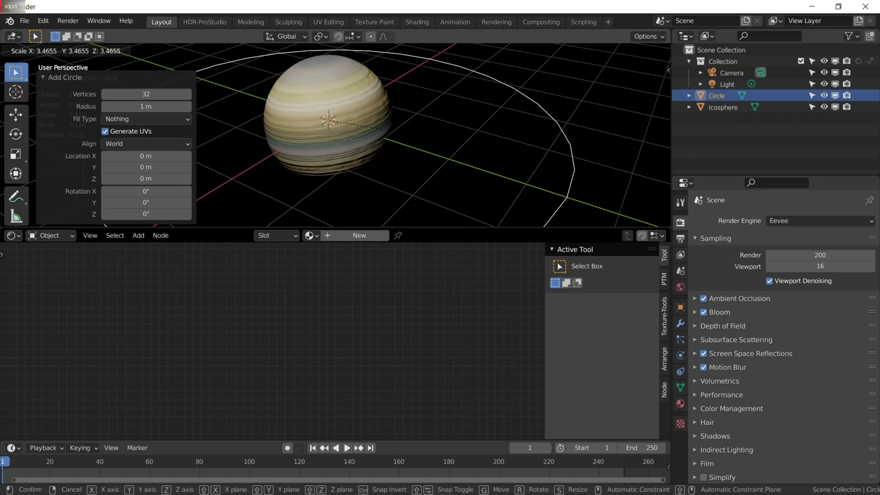
click(406, 132)
scroll(457, 144, down, 3)
shift+middle_drag(370, 121, 392, 106)
scroll(392, 106, up, 1)
scroll(388, 113, down, 1)
- Extrude the circle's edges in Edit Mode and scale them outward to form a wide flat ring
key(Tab)
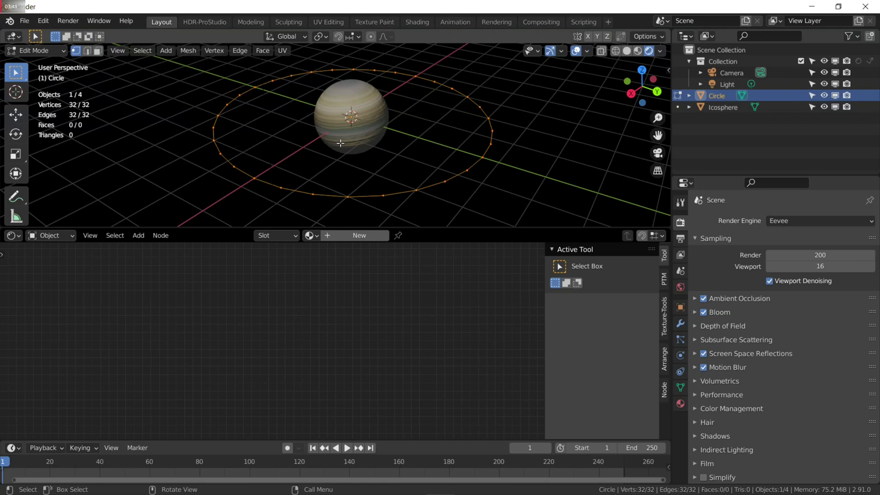
key(e)
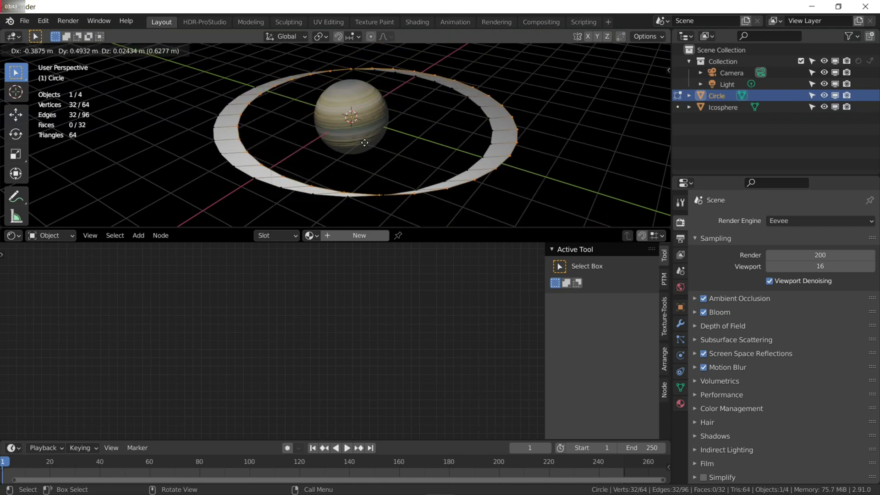
right_click(364, 143)
key(s)
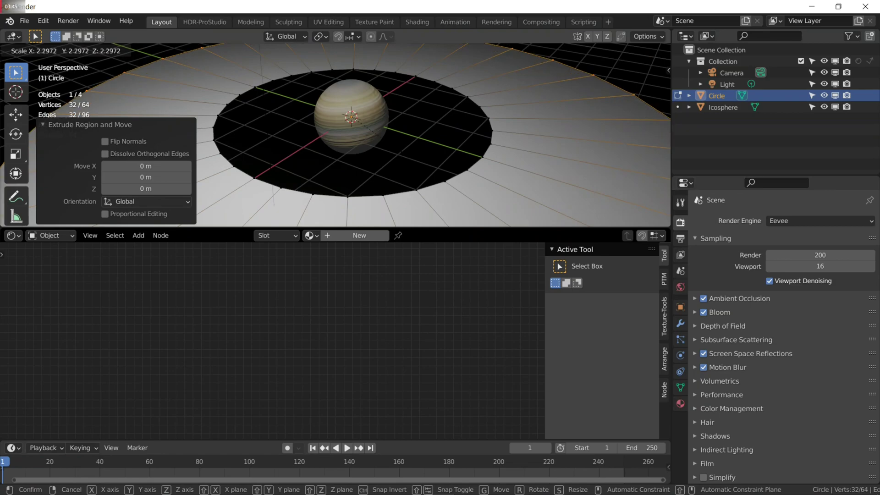
click(380, 144)
- Select the ring's inner edge loop and scale it outward by about 1.366 to narrow the band
key(e)
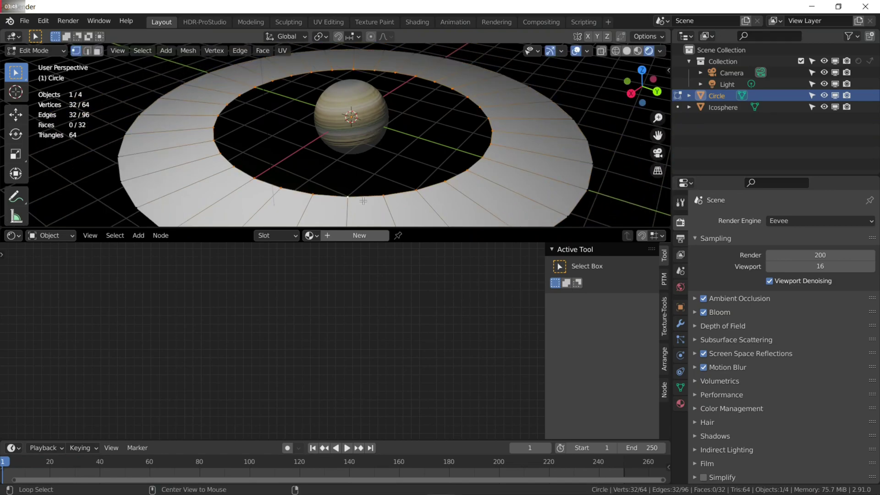
key(s)
click(388, 194)
key(s)
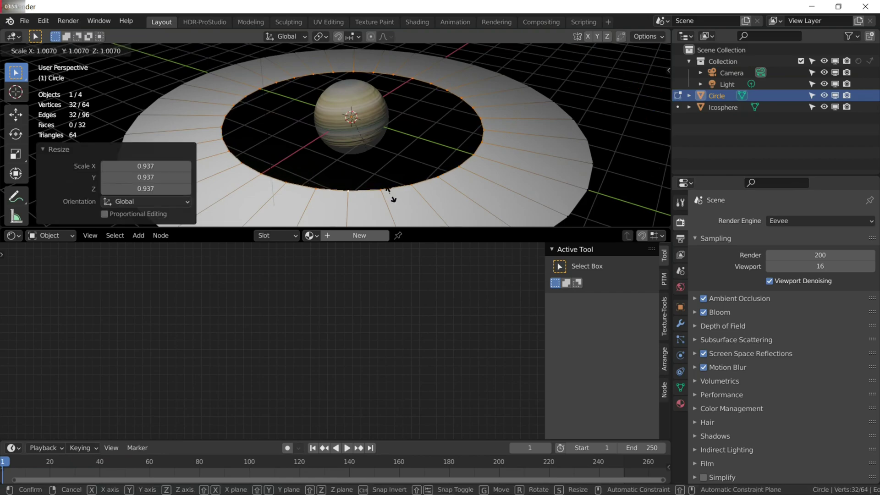
click(428, 207)
middle_drag(399, 174, 367, 162)
scroll(368, 161, down, 2)
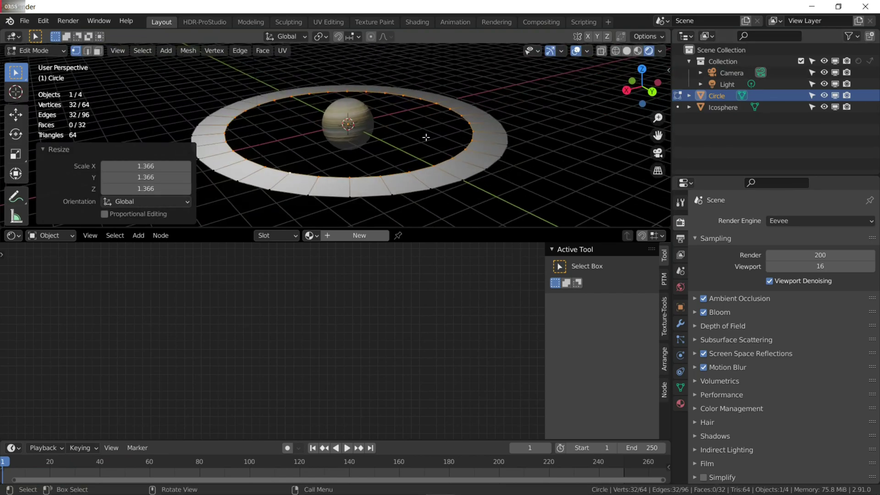
- Select the whole ring and extrude it upward about 0.104 m to give it thickness
key(a)
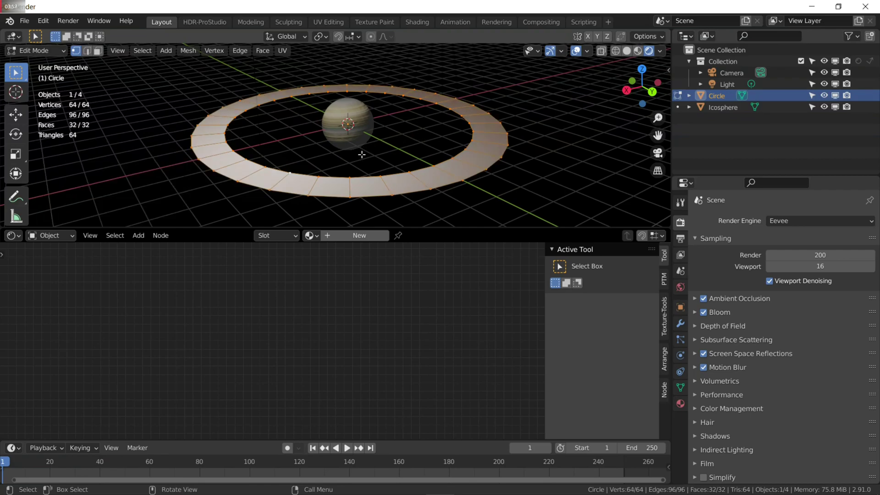
scroll(360, 155, up, 1)
middle_drag(360, 154, 365, 146)
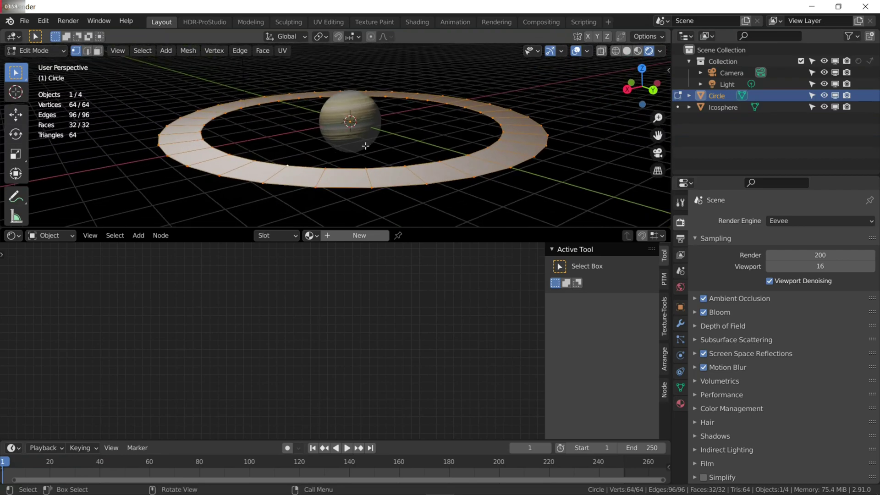
key(e)
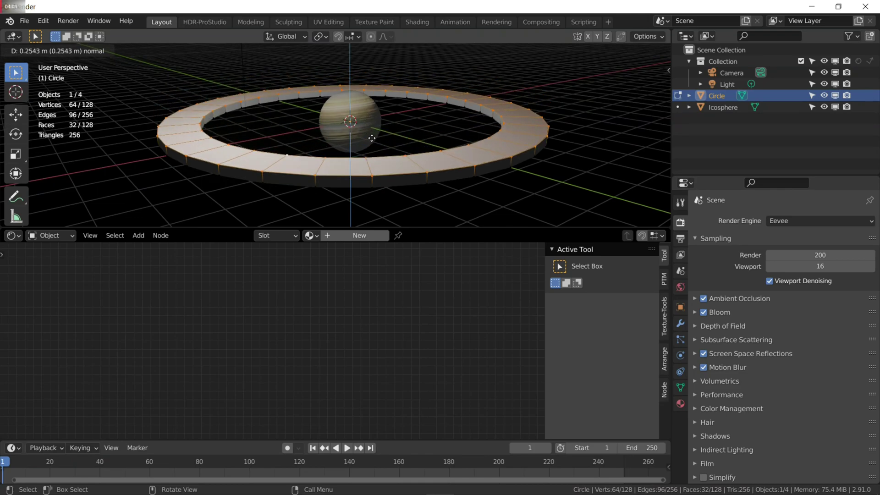
click(370, 143)
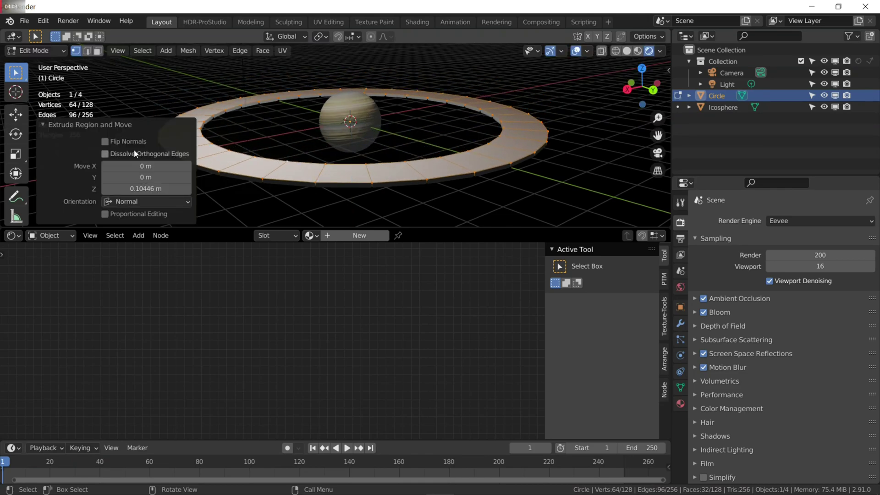
- Move the whole ring down along Z to centre it on the sphere, and return to Object Mode
middle_drag(394, 202, 417, 137)
key(a)
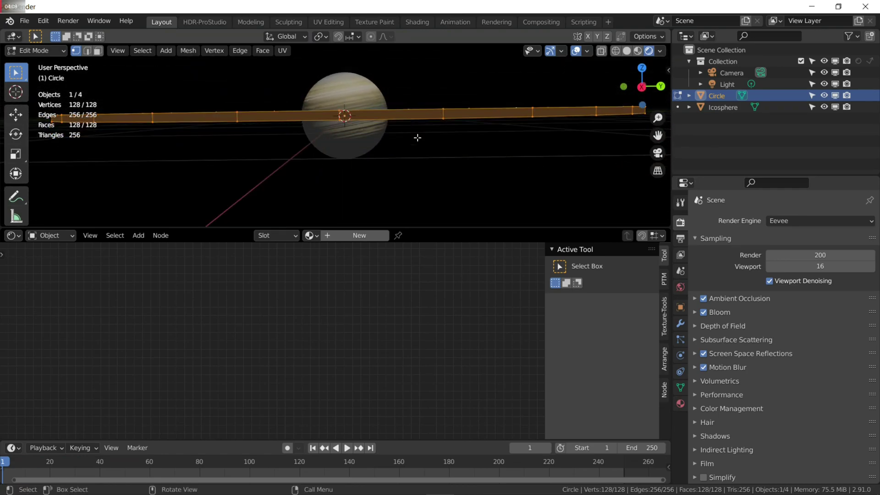
key(g)
key(z)
click(414, 154)
key(Tab)
middle_drag(414, 153, 344, 155)
scroll(302, 176, up, 5)
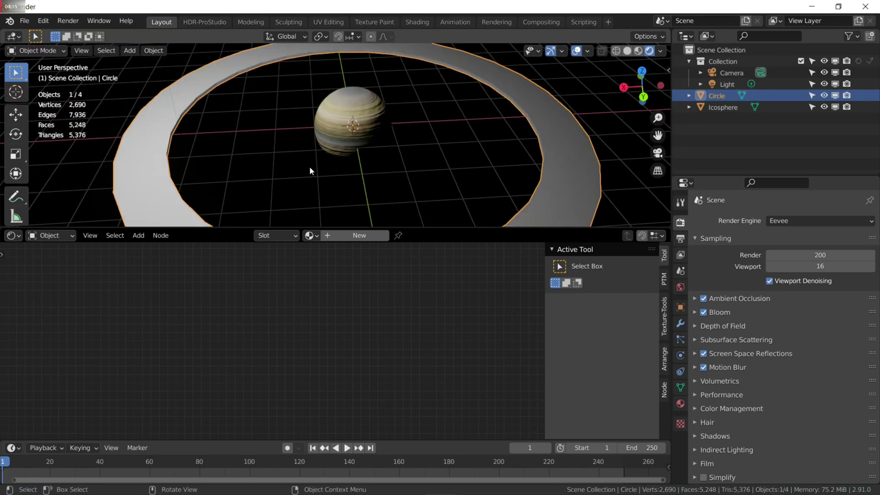
- Select the ring and the sphere together without the light, and hide both of them
scroll(420, 137, down, 2)
middle_drag(420, 137, 404, 132)
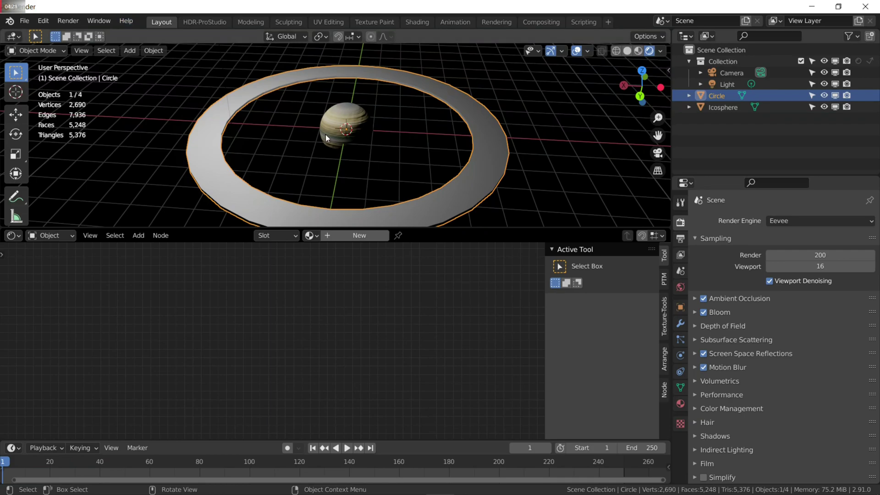
scroll(321, 167, down, 3)
drag(231, 103, 506, 194)
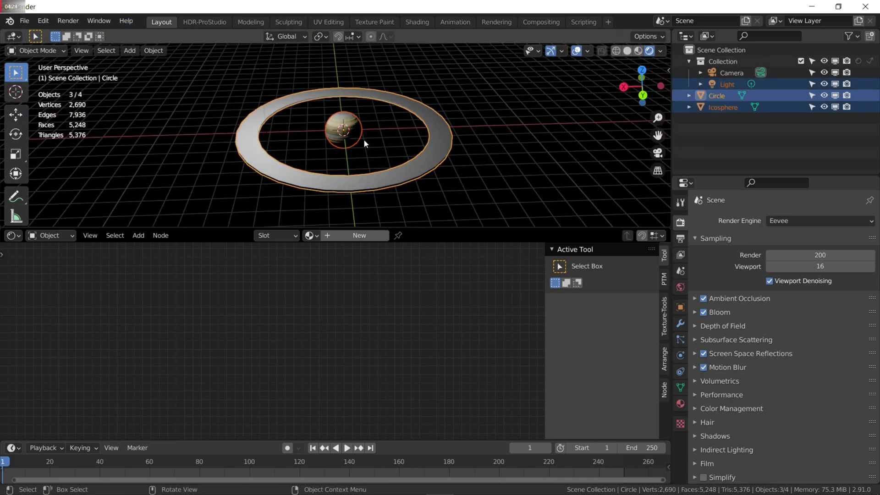
click(387, 165)
drag(322, 116, 498, 193)
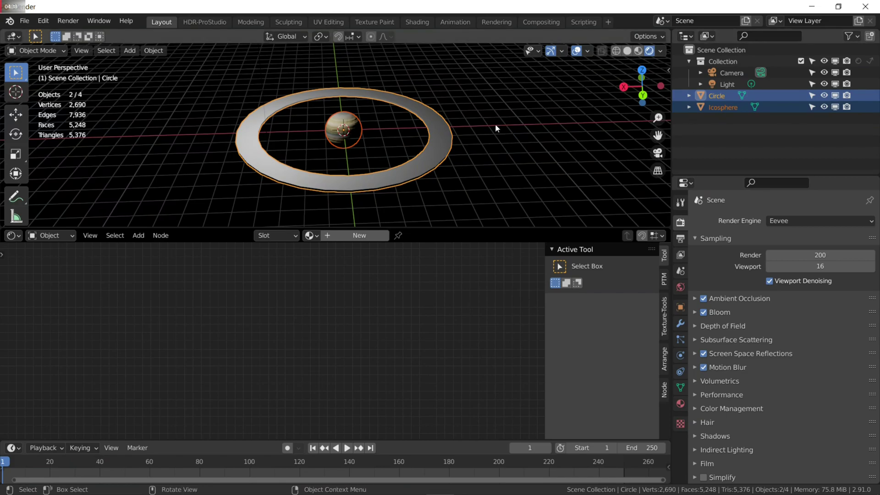
key(h)
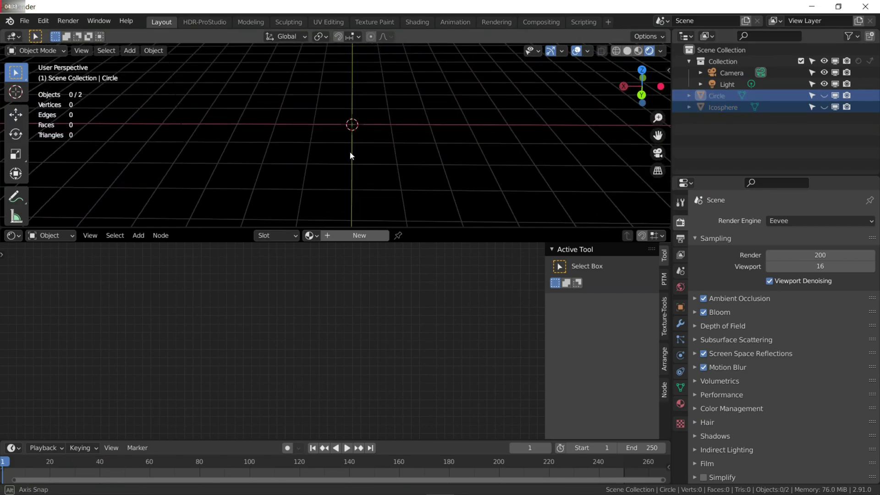
- Add a 2 m mesh cube at the world origin
key(shift+a)
mouse_move(350, 147)
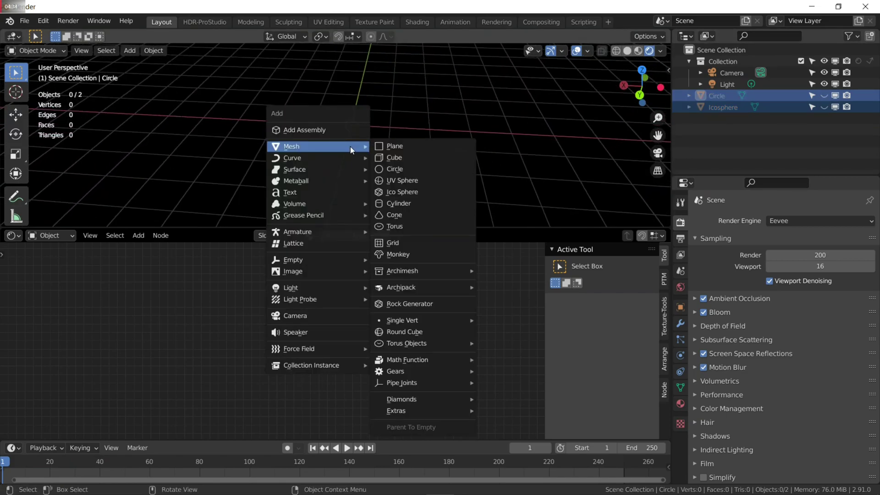
click(394, 157)
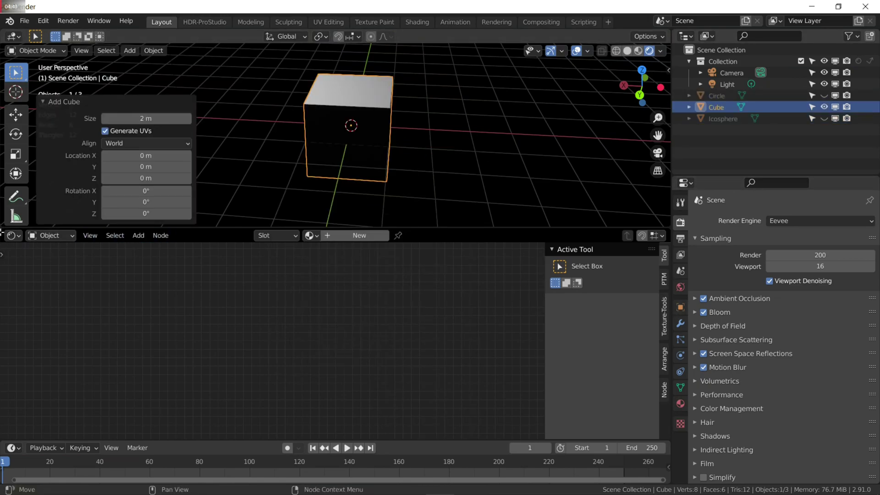
- Create a new material for the cube
scroll(312, 197, up, 4)
middle_drag(312, 183, 257, 154)
middle_drag(355, 117, 325, 151)
scroll(334, 196, up, 1)
middle_drag(333, 198, 362, 189)
click(359, 235)
- Add a Bump node to the cube's material and connect its Normal output to the Principled BSDF's Normal input
scroll(224, 331, down, 2)
middle_drag(190, 336, 247, 368)
scroll(297, 334, up, 1)
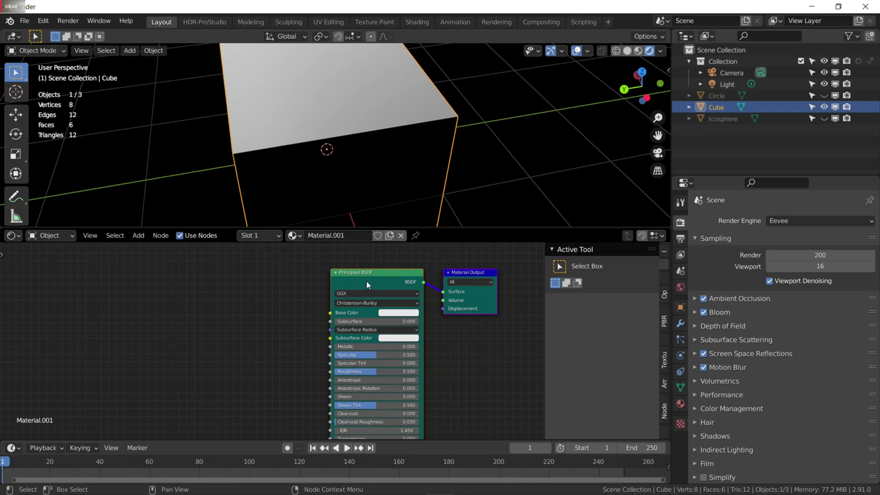
middle_drag(376, 256, 427, 219)
key(shift+a)
click(327, 299)
text(bump)
key(Return)
click(266, 378)
middle_drag(290, 357, 277, 315)
alt+right_drag(308, 355, 385, 376)
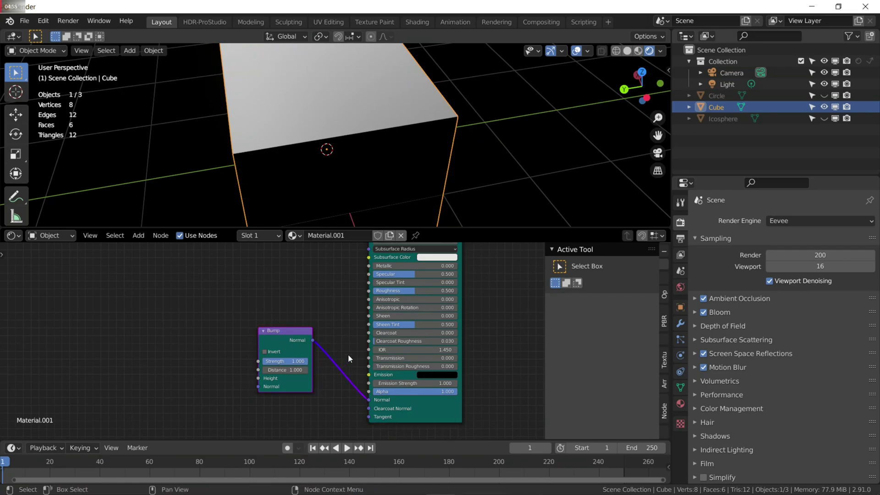
- Add a Noise Texture node before the Bump node and connect its Color output to the Bump's Height input
middle_drag(218, 342, 235, 338)
key(shift+a)
click(237, 339)
text(noise)
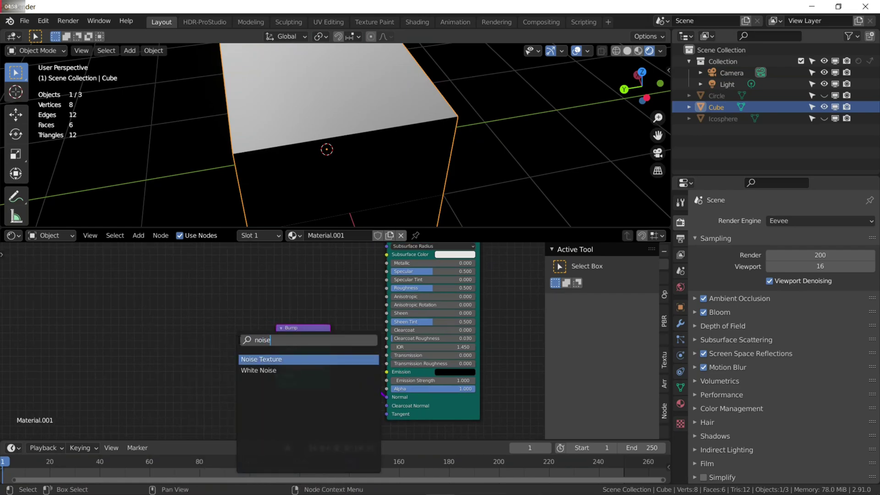
key(Return)
click(183, 324)
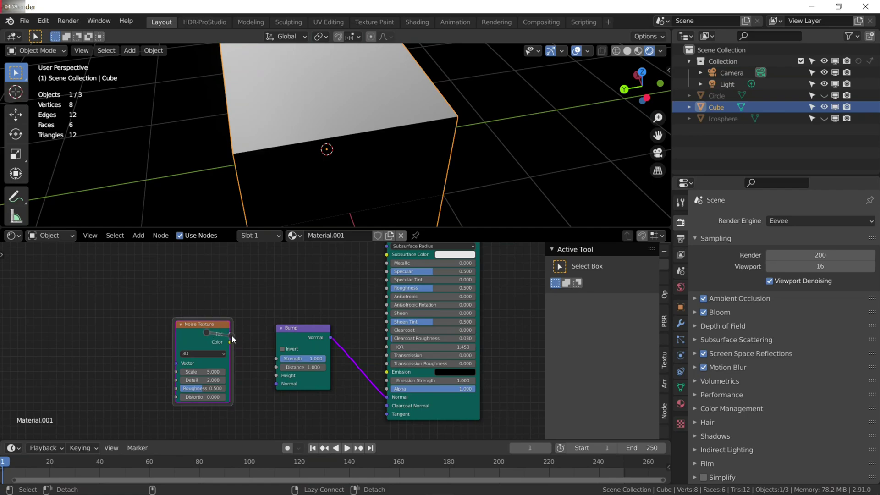
drag(230, 342, 279, 374)
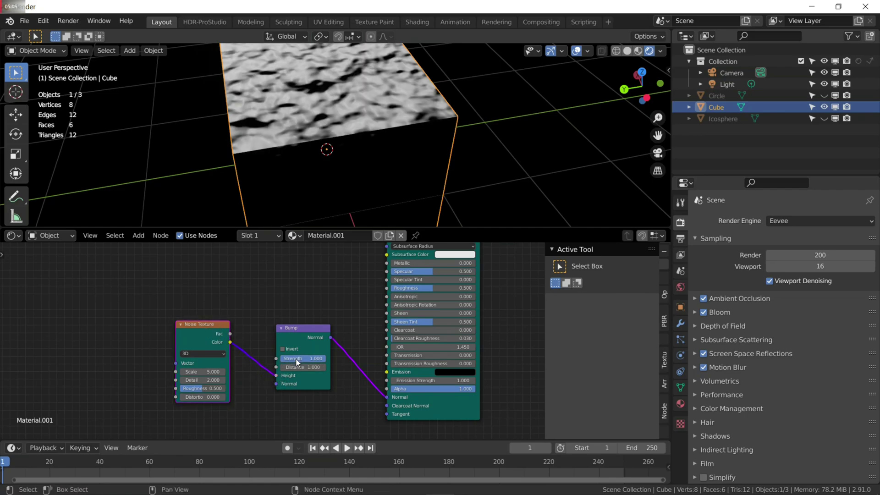
- Set the Noise Texture's Detail to 16 and the Bump node's Strength to 0.7
scroll(279, 375, up, 2)
middle_drag(385, 133, 434, 189)
drag(223, 363, 256, 364)
middle_drag(384, 89, 357, 146)
mouse_move(324, 337)
mouse_down()
mouse_move(301, 336)
mouse_move(308, 339)
mouse_up()
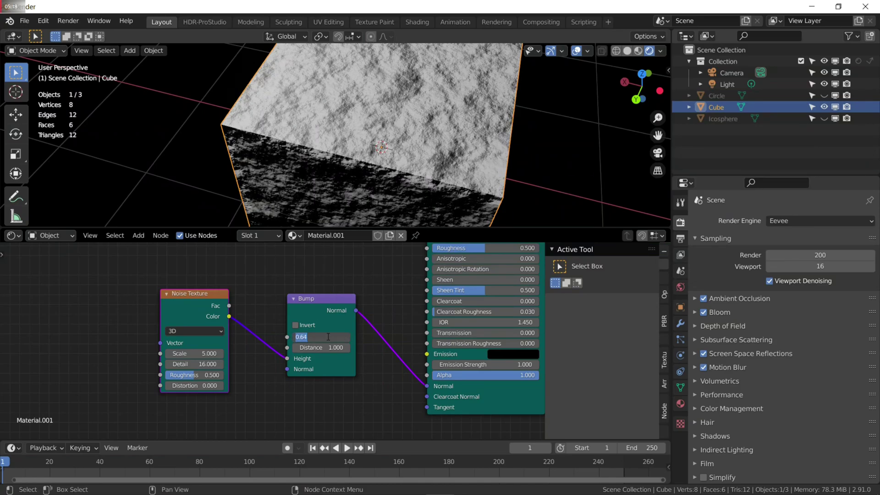
text(.7)
key(Return)
- Set the Noise Texture's Scale to 4
mouse_move(190, 354)
mouse_down()
mouse_move(232, 361)
mouse_move(168, 352)
mouse_move(178, 353)
mouse_up()
click(179, 353)
text(2.5)
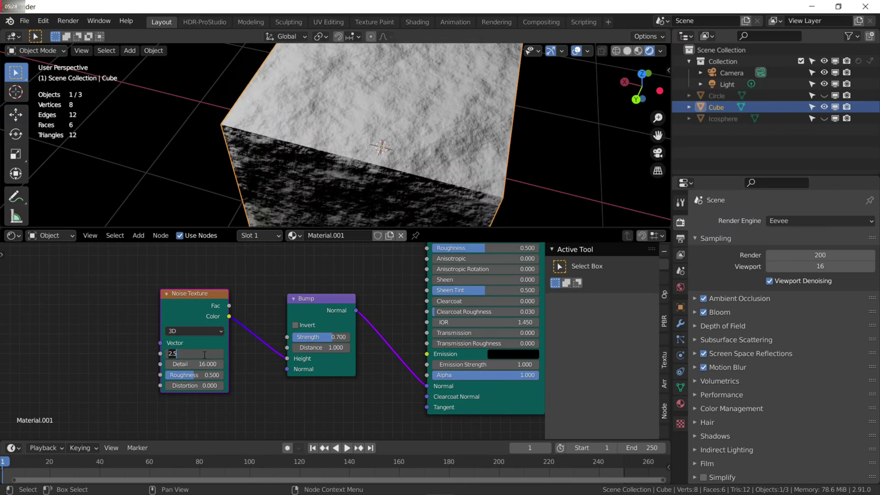
key(Return)
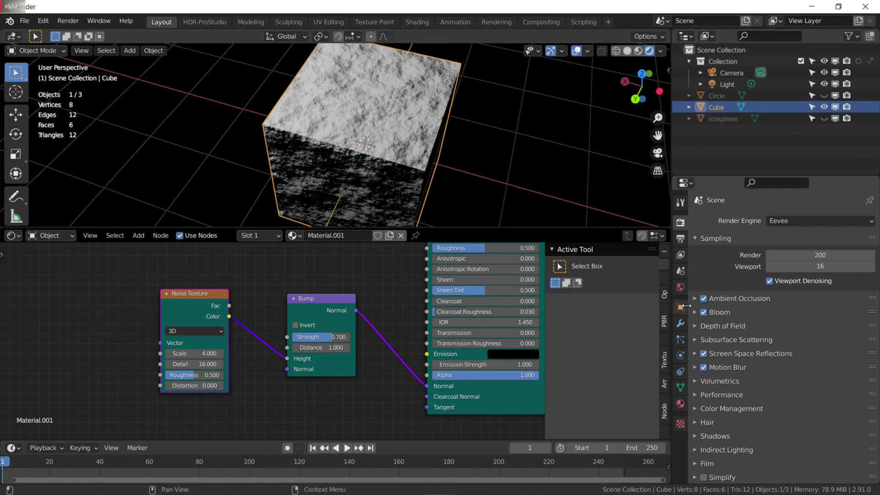
- Add a Subdivision Surface modifier to the cube with viewport and render levels both set to 4
click(680, 323)
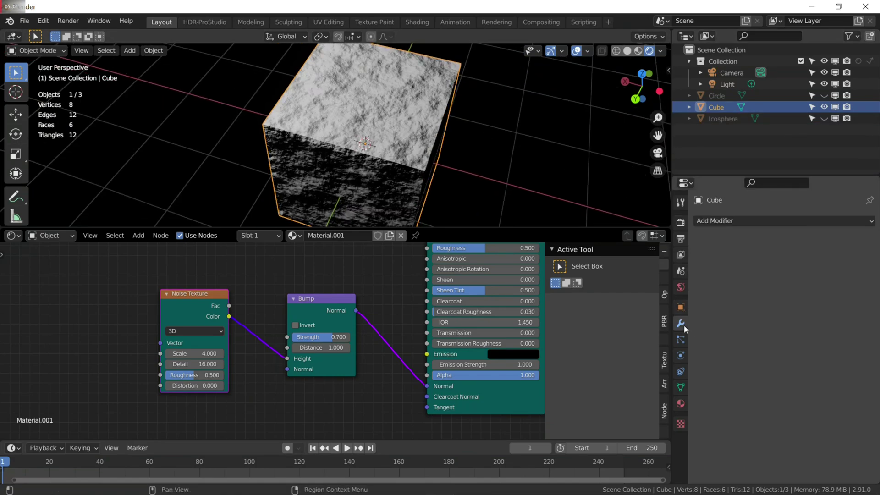
click(733, 221)
click(658, 413)
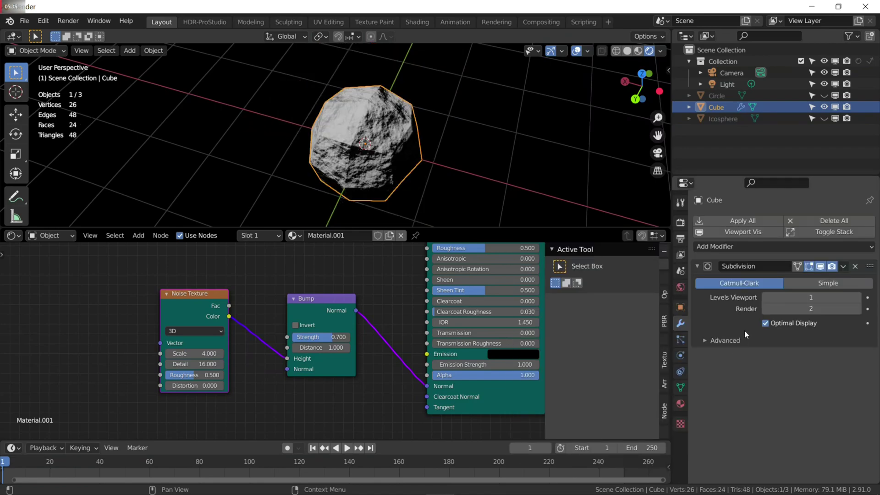
click(858, 298)
click(858, 298)
click(859, 297)
click(859, 298)
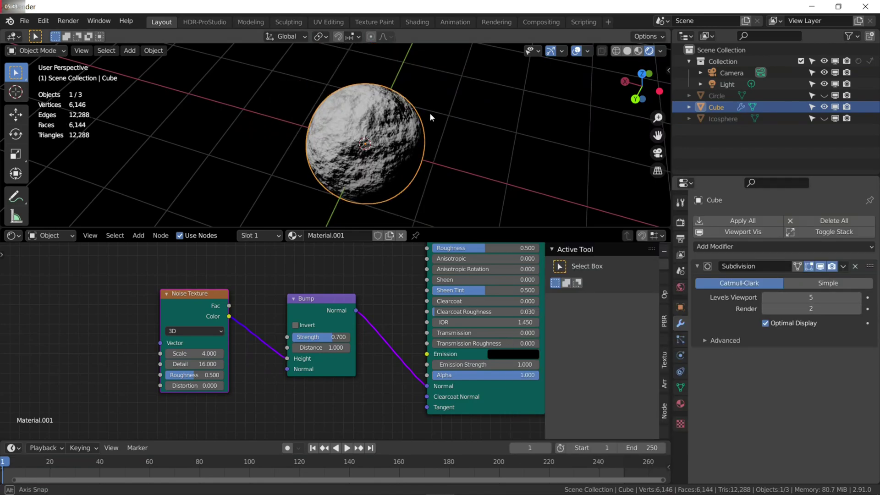
scroll(468, 147, up, 2)
middle_drag(487, 162, 481, 162)
click(767, 296)
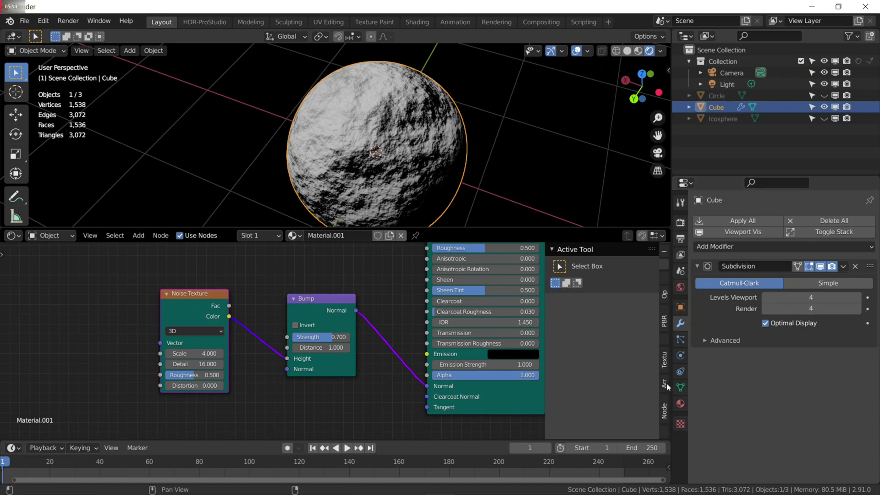
- Add a Displace modifier to the cube with a new texture and set its texture coordinates to Global
click(680, 403)
click(681, 322)
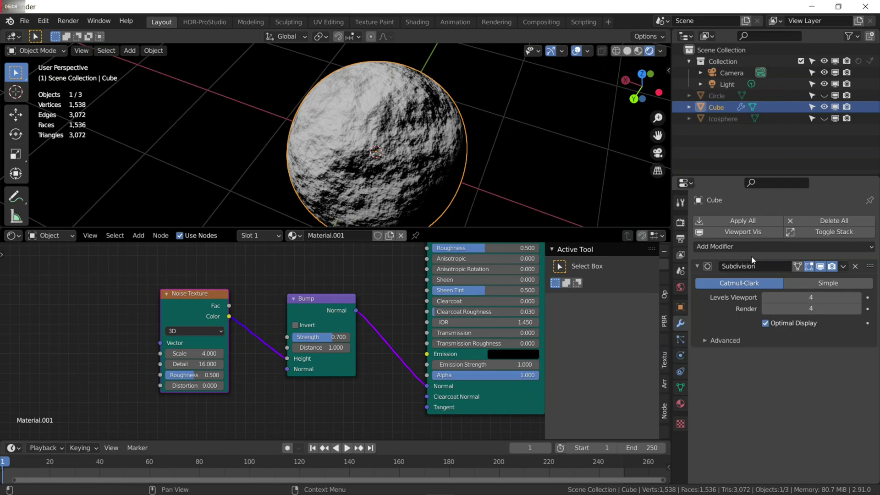
click(739, 246)
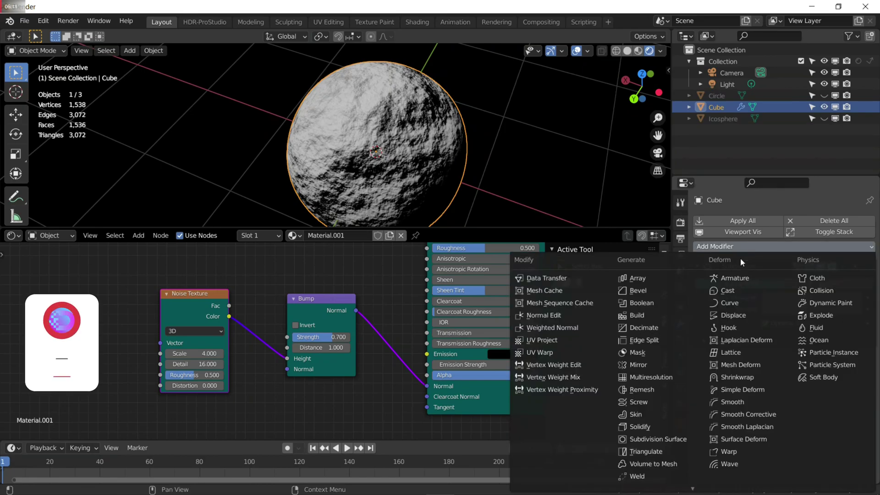
click(748, 314)
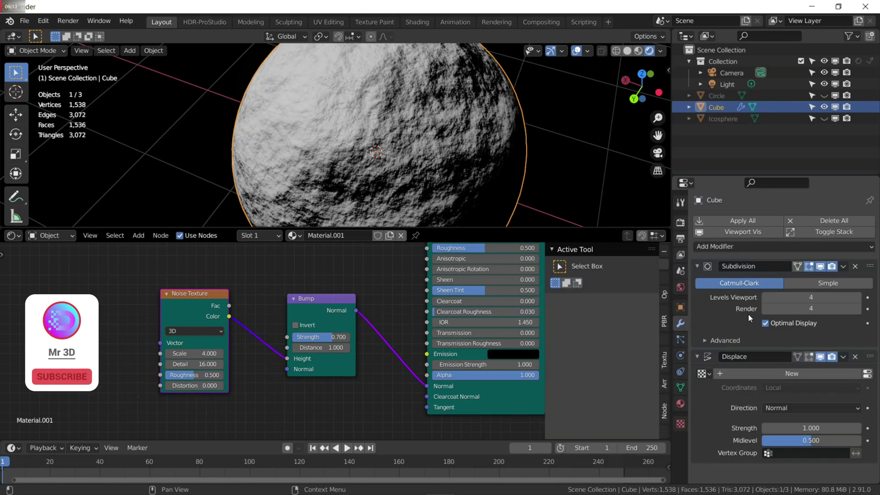
click(793, 375)
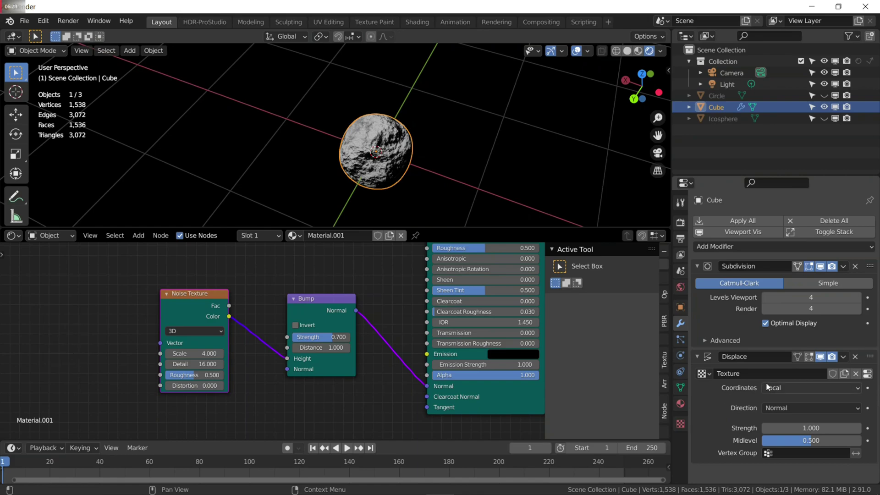
click(783, 386)
click(788, 415)
- Set the displacement texture's type to Voronoi
click(867, 375)
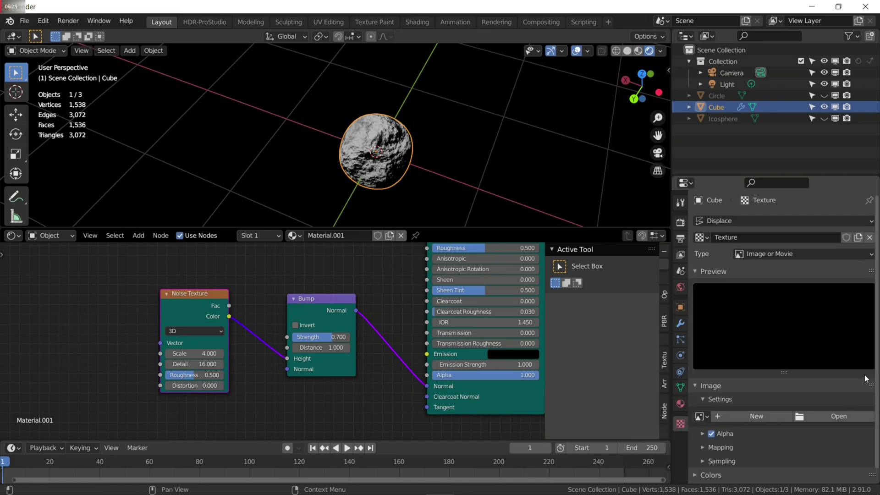
scroll(757, 334, down, 1)
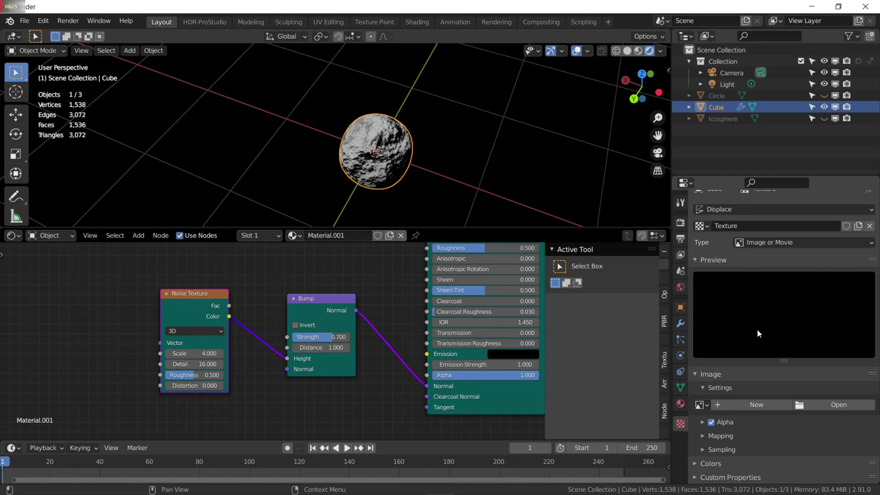
click(780, 244)
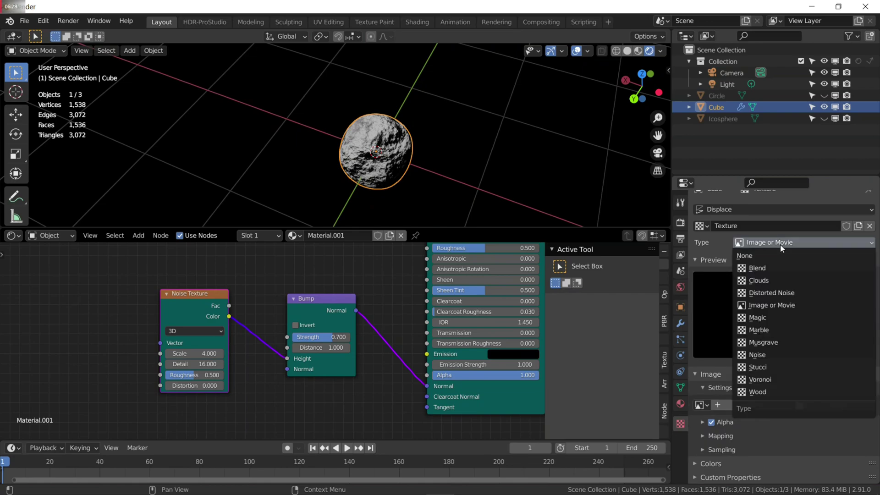
click(777, 380)
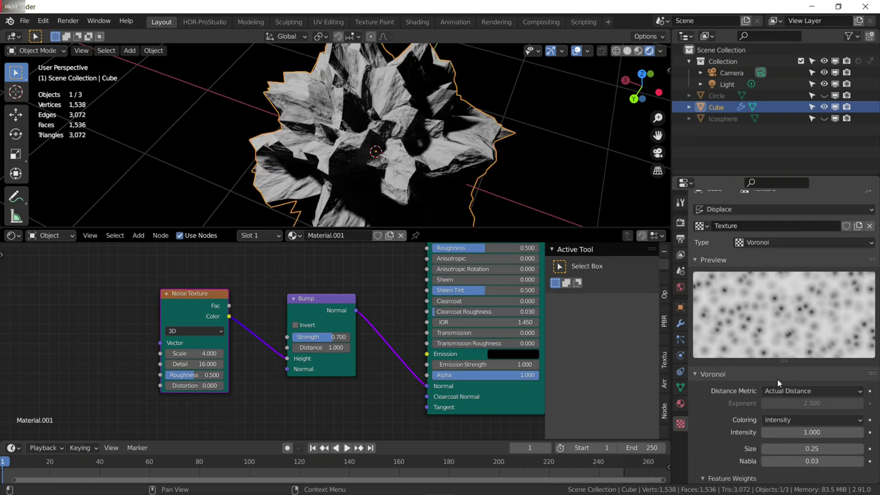
scroll(451, 127, down, 2)
middle_drag(451, 127, 374, 116)
scroll(497, 125, up, 4)
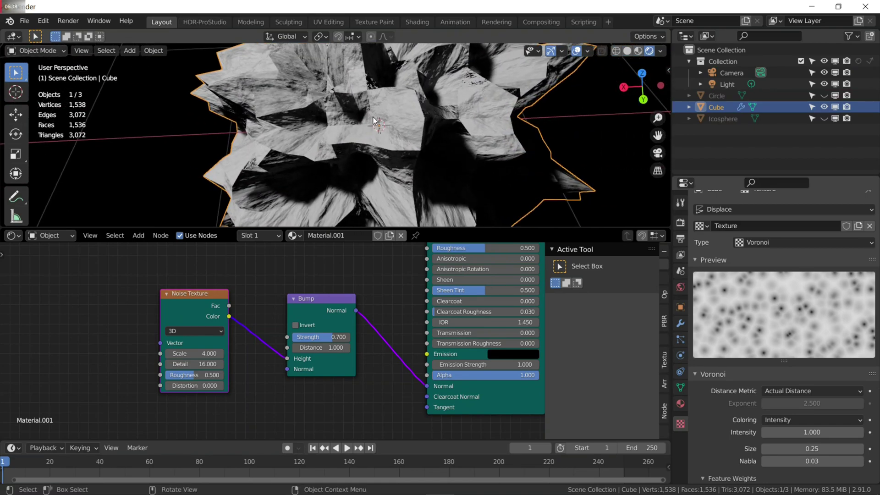
- Expand the 3D viewport over the shader editor area and scale the displaced cube to about 0.376
drag(3, 226, 21, 268)
middle_drag(236, 194, 331, 196)
scroll(331, 196, down, 3)
scroll(459, 185, up, 1)
middle_drag(458, 185, 526, 177)
key(s)
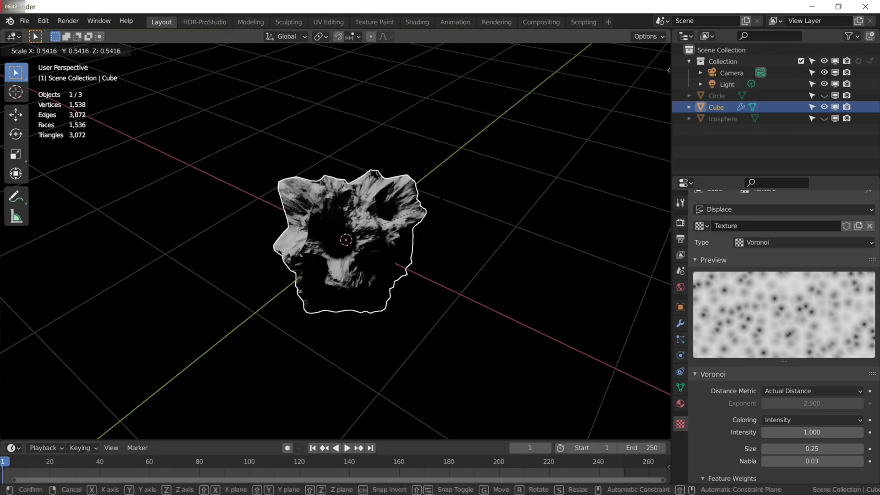
click(312, 252)
scroll(312, 252, up, 3)
middle_drag(313, 252, 315, 171)
scroll(321, 171, up, 4)
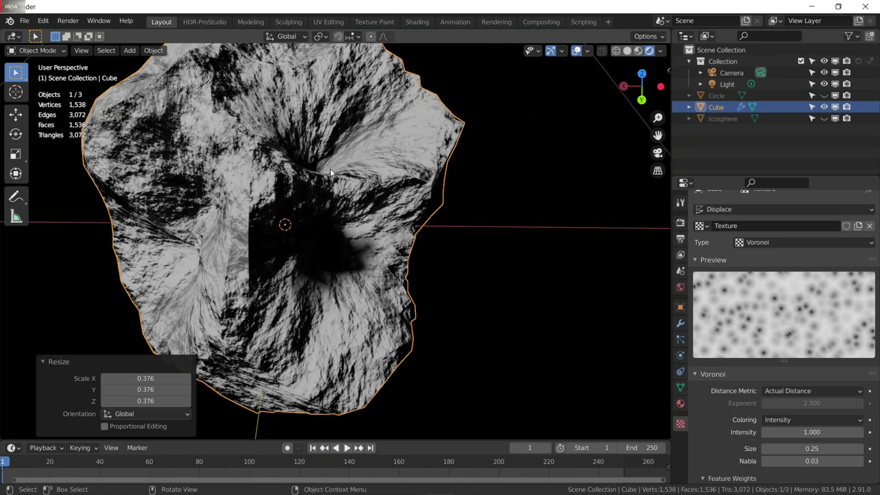
scroll(330, 170, down, 3)
scroll(412, 151, down, 3)
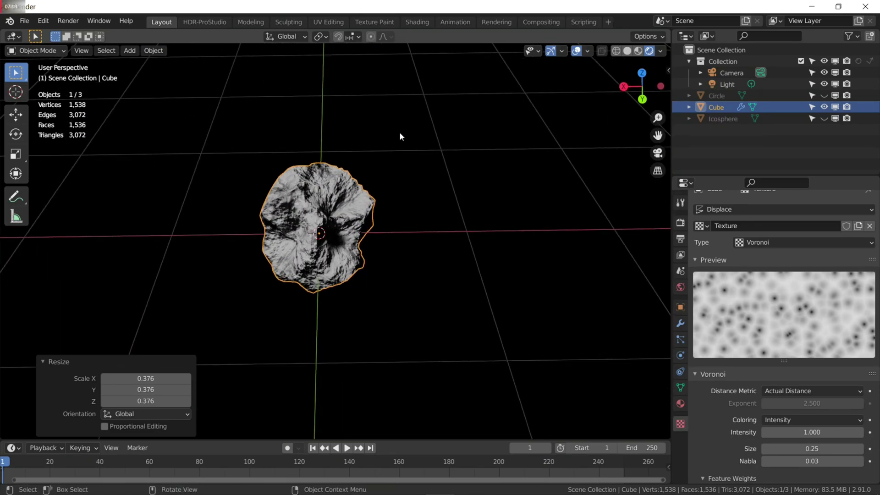
- Duplicate the rock, place the copy about 1 m away along negative X, and scale it to about 0.7
key(shift+d)
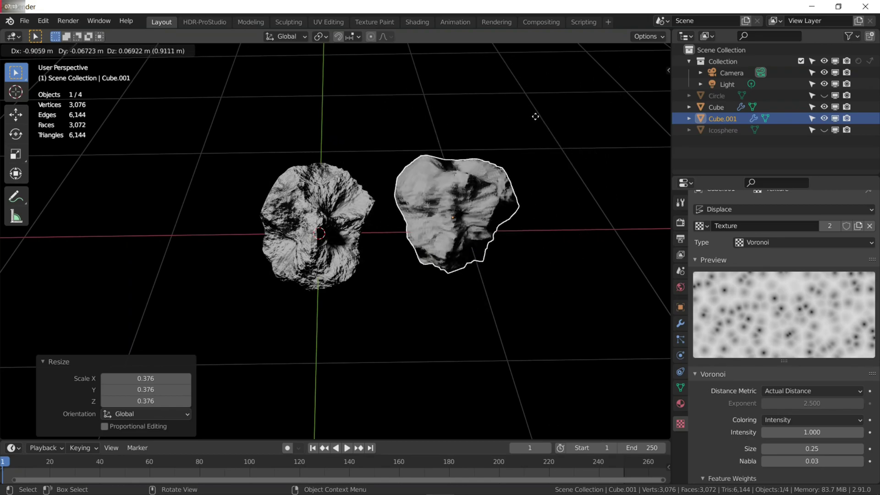
click(535, 134)
key(s)
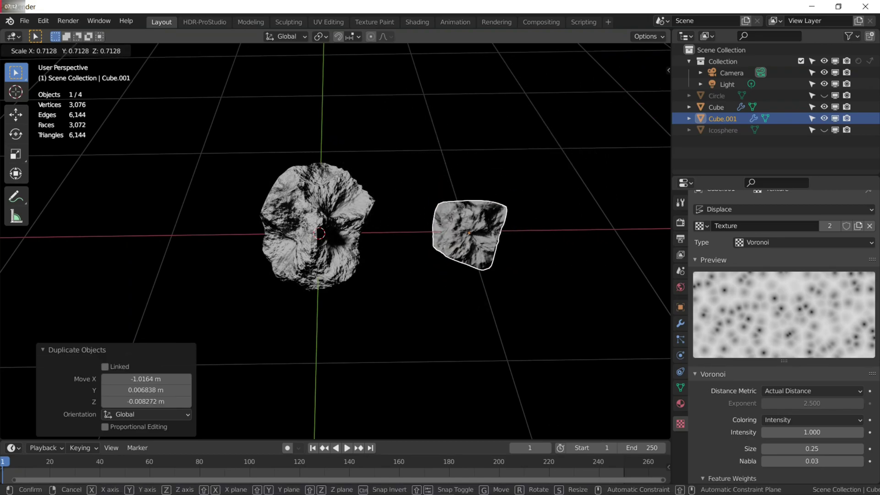
click(513, 164)
middle_drag(513, 164, 419, 197)
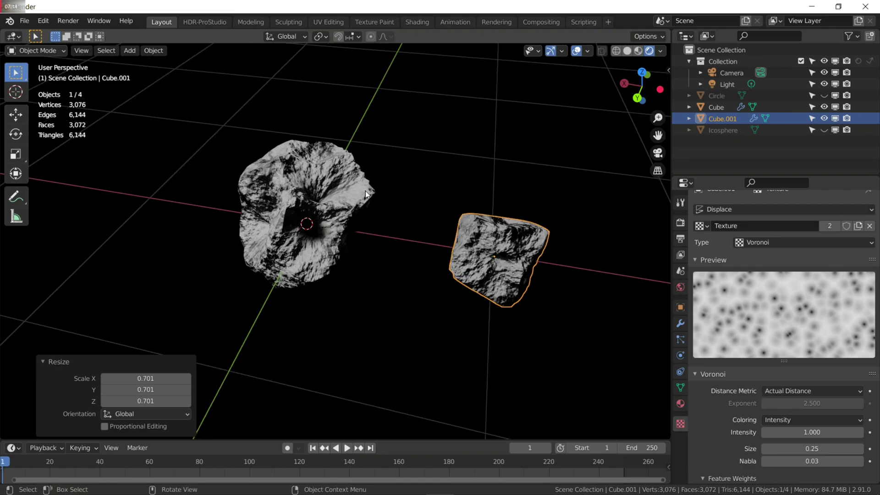
- Add two more copies of the rock behind the first pair, giving each a different size
drag(229, 121, 508, 275)
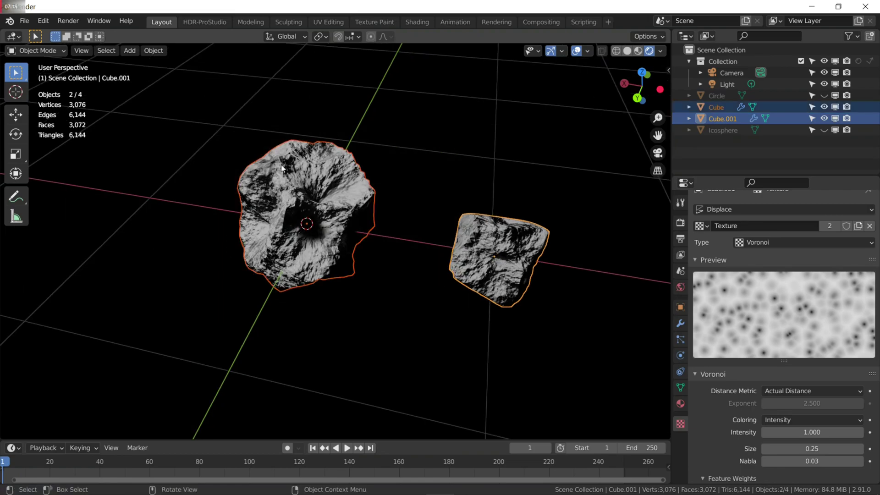
middle_drag(439, 238, 381, 228)
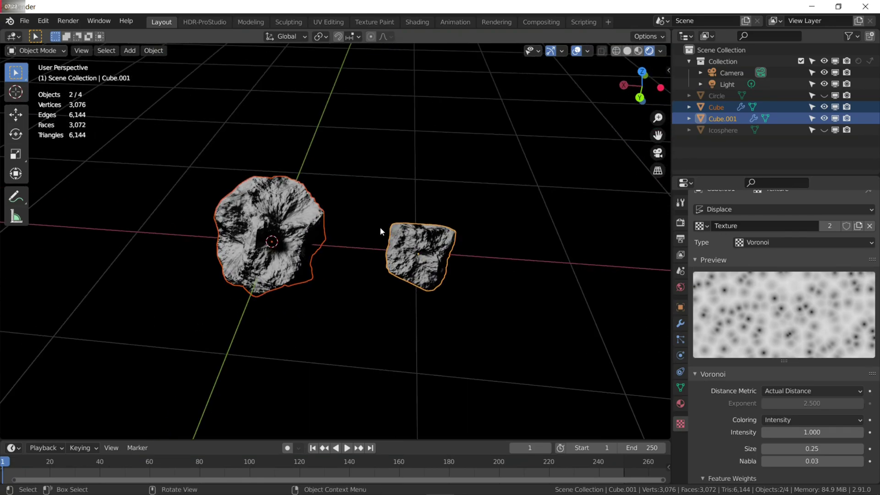
click(425, 239)
key(shift+d)
click(399, 131)
key(s)
middle_drag(362, 174, 394, 171)
key(shift+d)
click(243, 147)
key(s)
shift+middle_drag(267, 151, 328, 164)
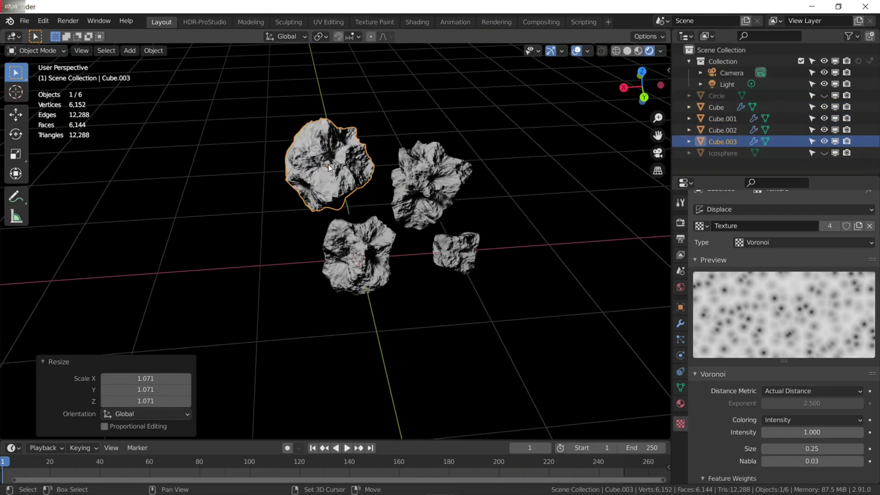
- Add three more rock copies of varied sizes, one just in front of the original and two along positive X
key(shift+d)
key(s)
key(shift+d)
key(s)
key(shift+d)
key(s)
click(187, 240)
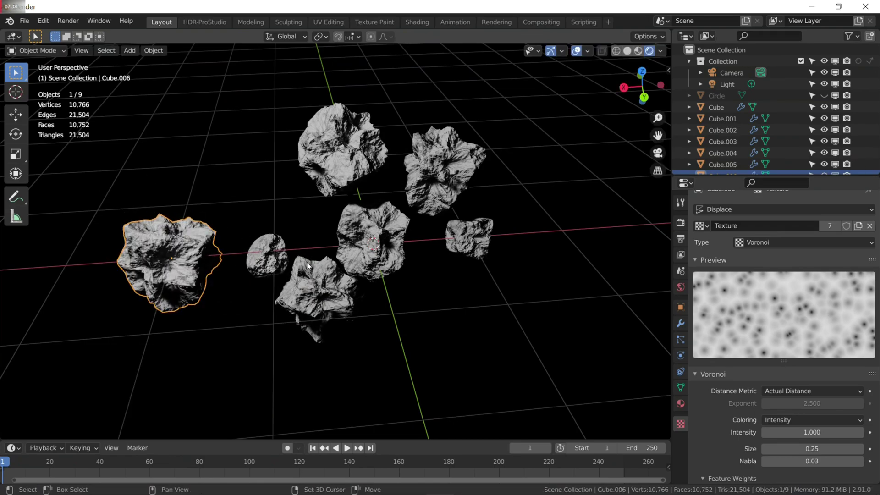
- Duplicate the rock twice more, with one copy behind the large rock farthest along positive X and a resized one near the small rock
key(shift+d)
click(204, 174)
key(s)
click(229, 170)
scroll(743, 124, down, 2)
key(shift+d)
click(70, 368)
key(s)
click(333, 371)
- Add two smaller rock copies along the front of the cluster
key(shift+d)
click(384, 341)
key(s)
click(462, 139)
key(shift+d)
click(337, 193)
key(s)
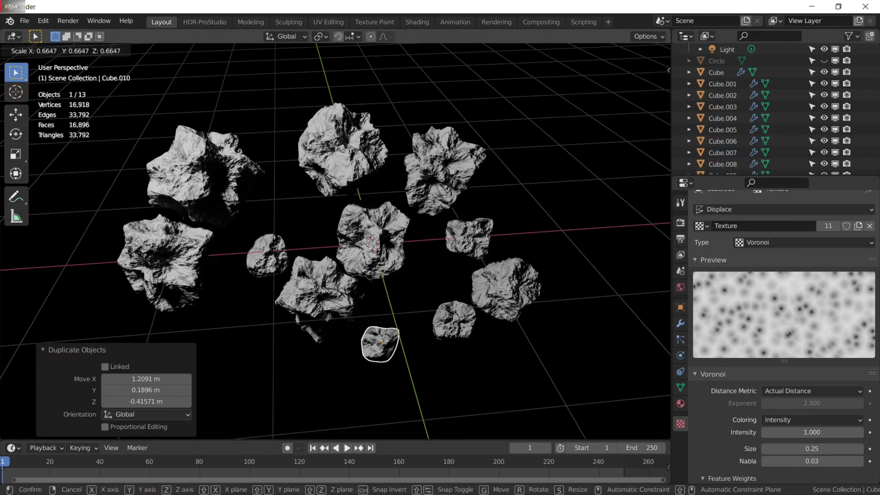
click(367, 258)
- Add a rock copy at the cluster's front corner and another in its middle, scaling the latter by 1.15
key(shift+d)
click(379, 221)
key(s)
click(585, 265)
key(shift+d)
click(503, 104)
key(s)
click(540, 153)
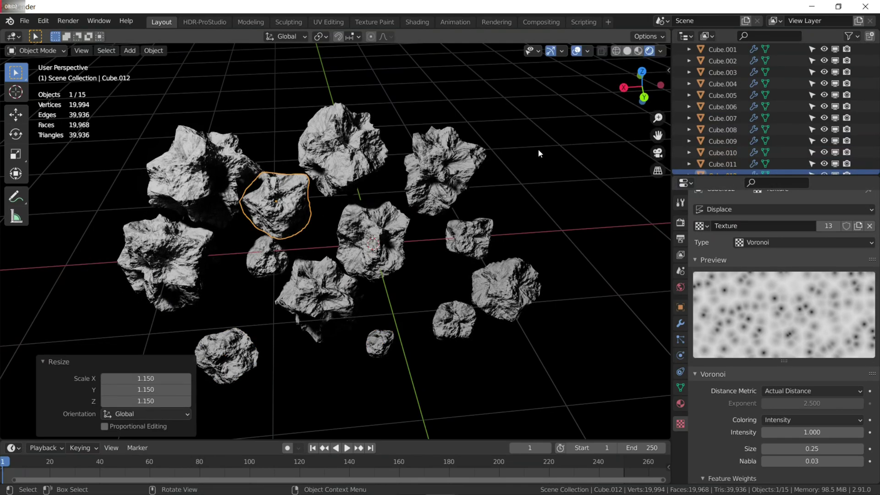
- Move the newest rock copy out behind the cluster and scale it by about 1.02
key(g)
click(440, 435)
key(s)
click(383, 353)
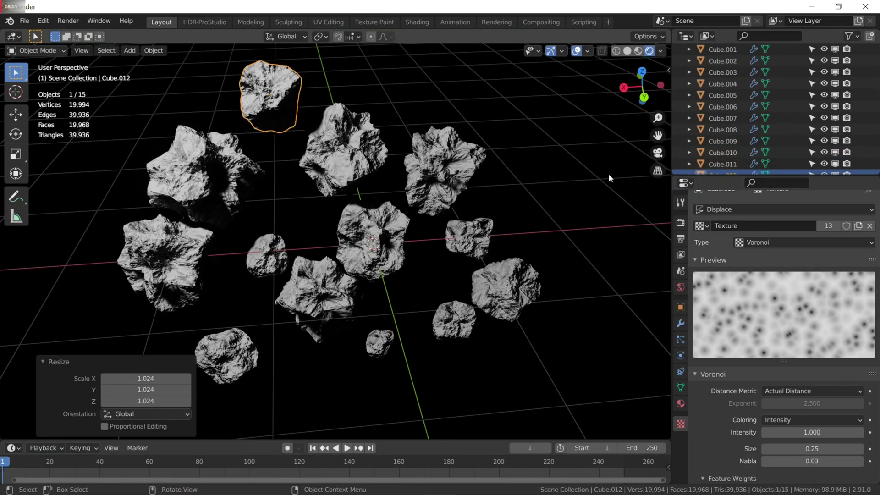
- Move all 13 rocks into a new collection named Rock and collapse it in the outliner
scroll(788, 76, down, 2)
scroll(285, 163, down, 5)
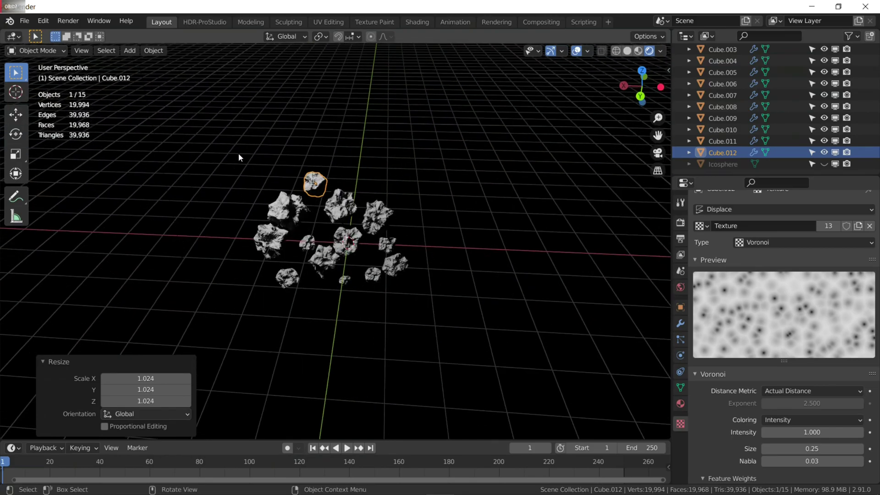
drag(221, 136, 420, 320)
middle_drag(420, 320, 241, 200)
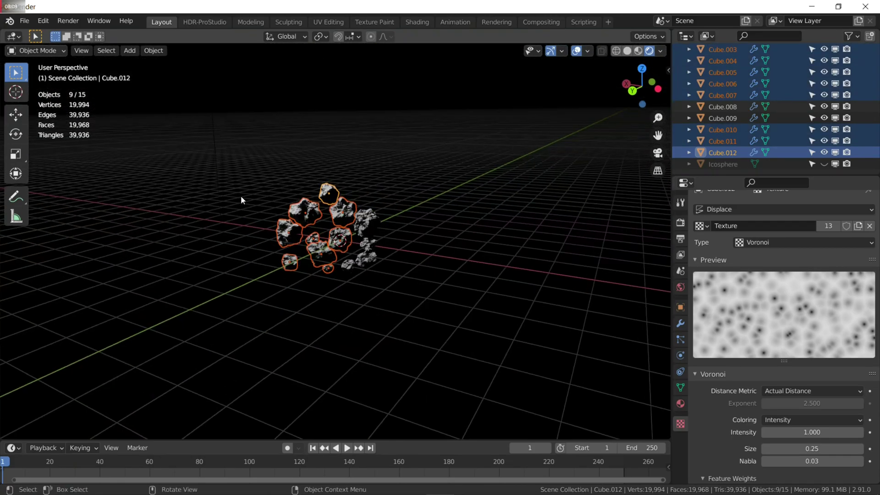
drag(241, 195, 417, 292)
middle_drag(406, 333, 327, 265)
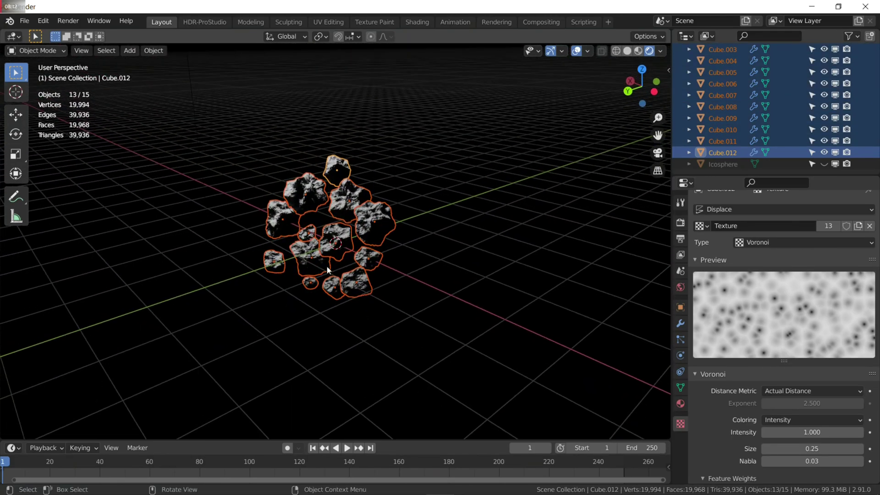
key(m)
click(326, 266)
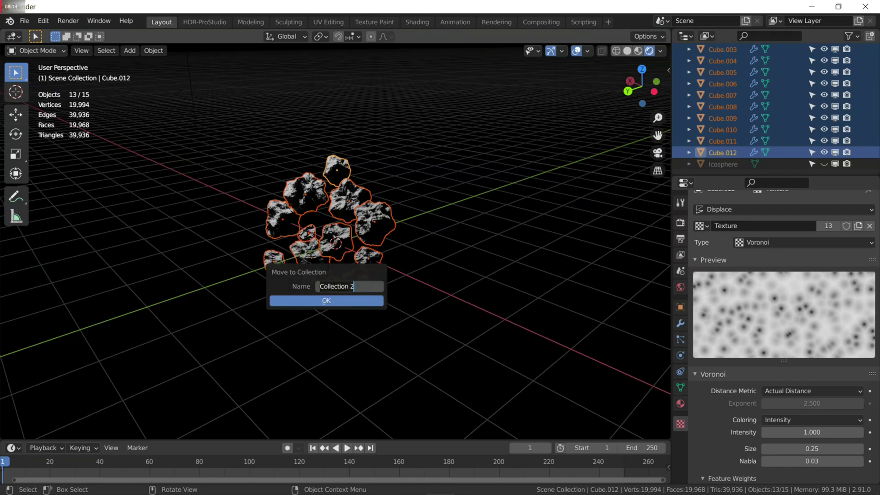
key(Return)
key(Return)
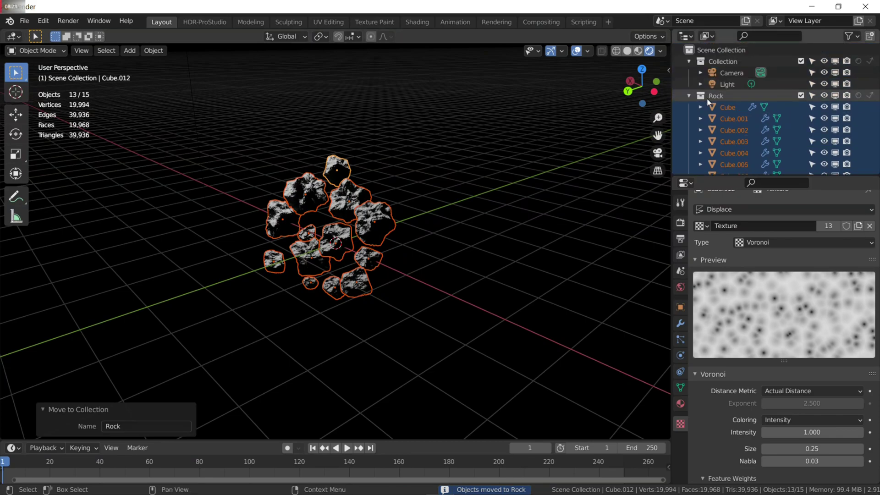
click(688, 96)
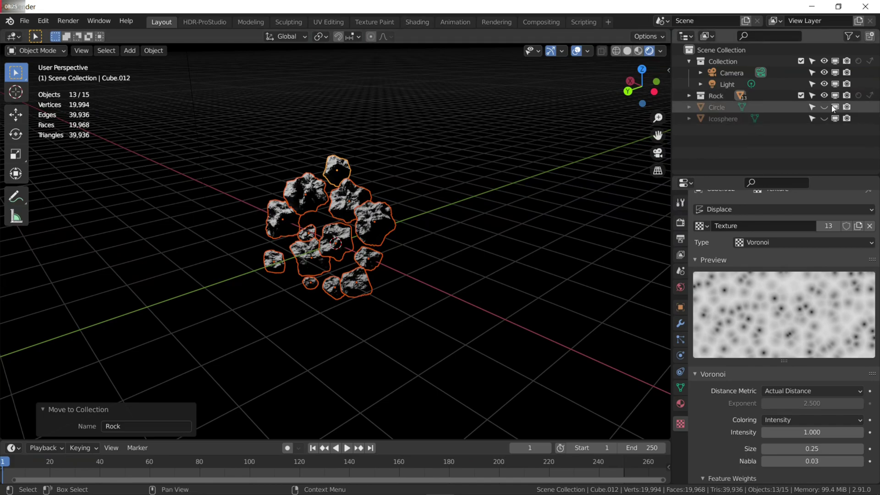
- Exclude the Rock collection from the view layer and unhide the ring and the planet
click(824, 95)
click(800, 96)
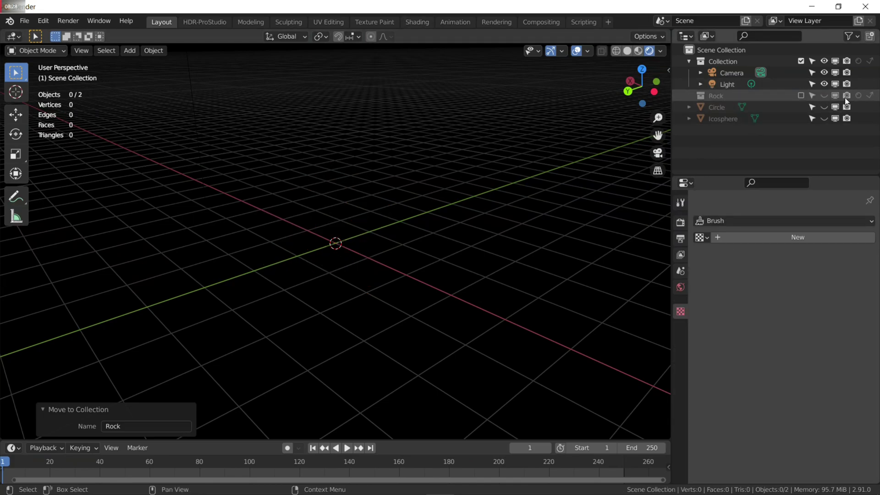
click(824, 107)
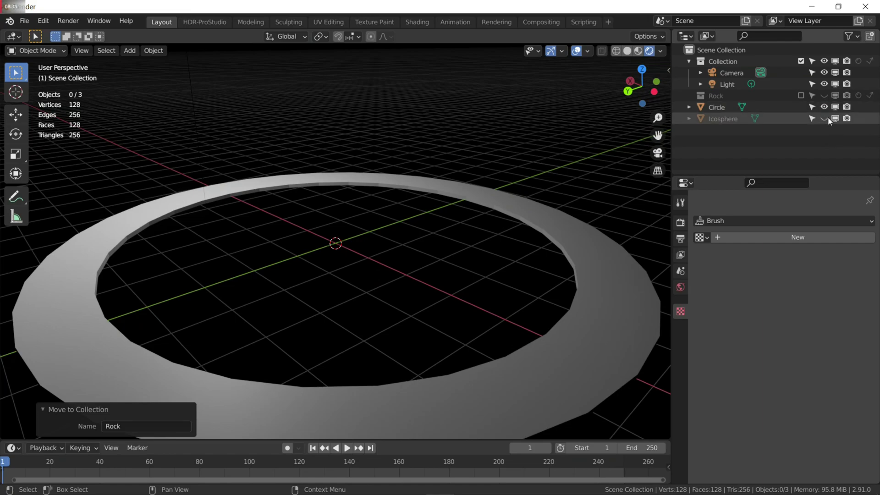
click(824, 118)
middle_drag(545, 243, 289, 321)
middle_drag(308, 377, 501, 224)
- Add a hair particle system to the ring and enable its advanced options
click(85, 349)
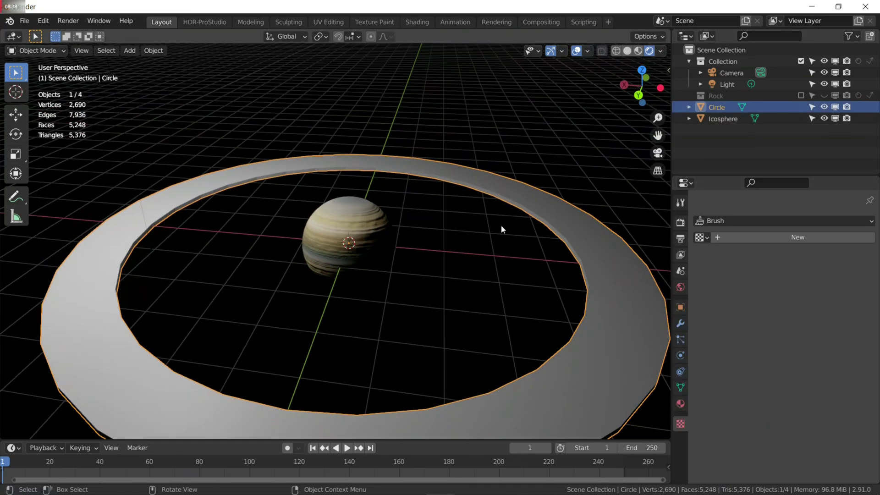
click(680, 340)
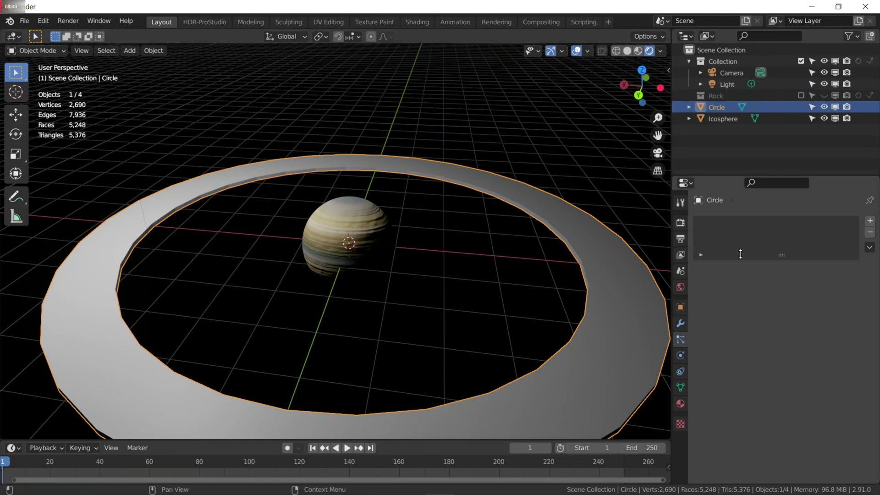
click(869, 222)
click(815, 283)
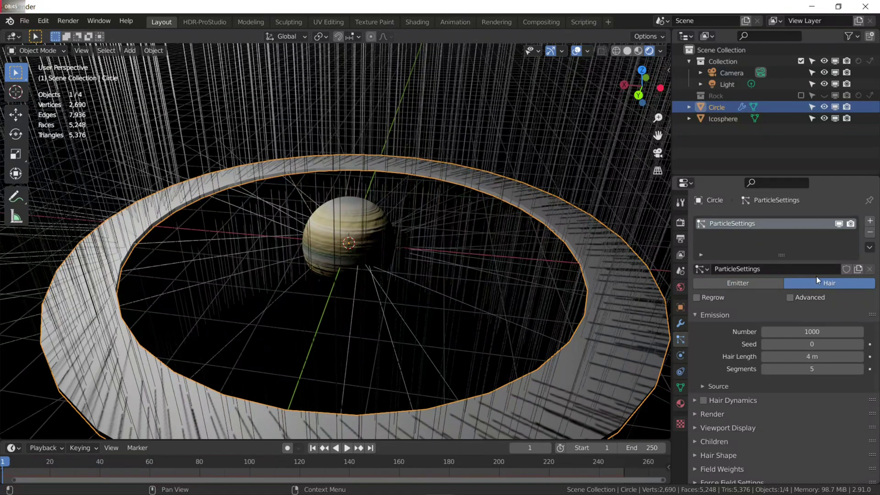
click(790, 297)
- Render the ring's particles as a collection, using Rock as the instance collection
scroll(819, 231, down, 3)
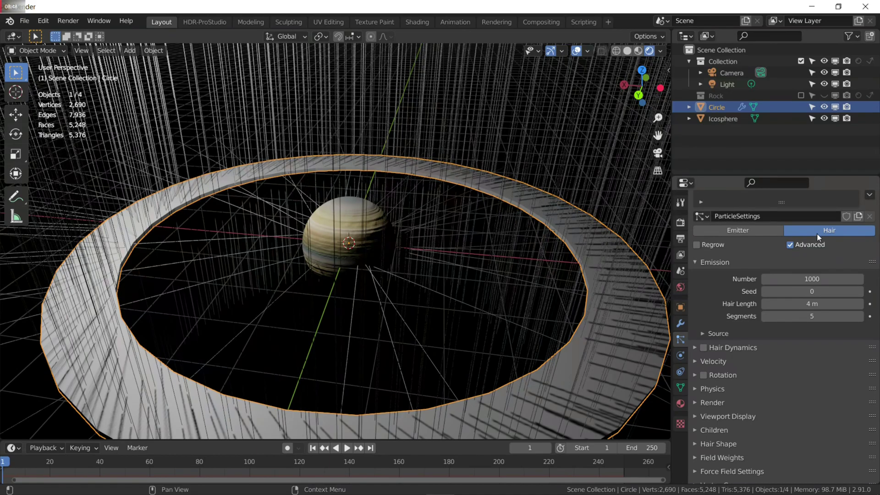
scroll(799, 258, down, 2)
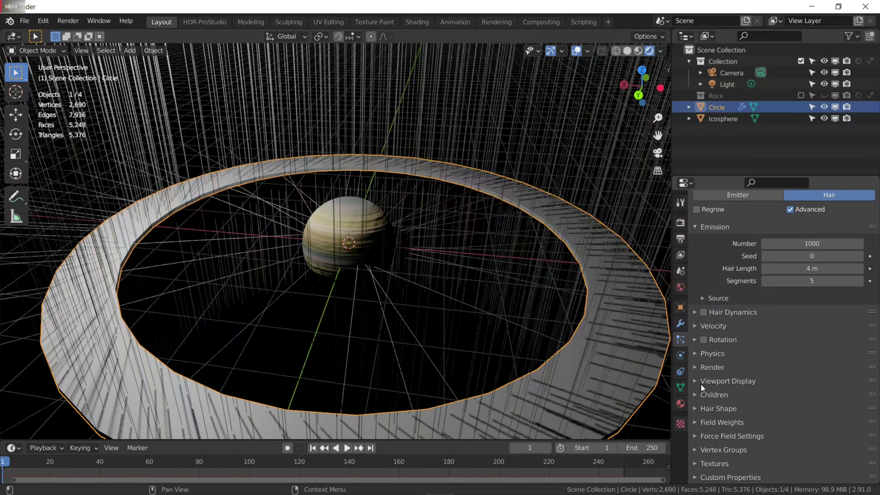
click(713, 367)
scroll(733, 330, down, 4)
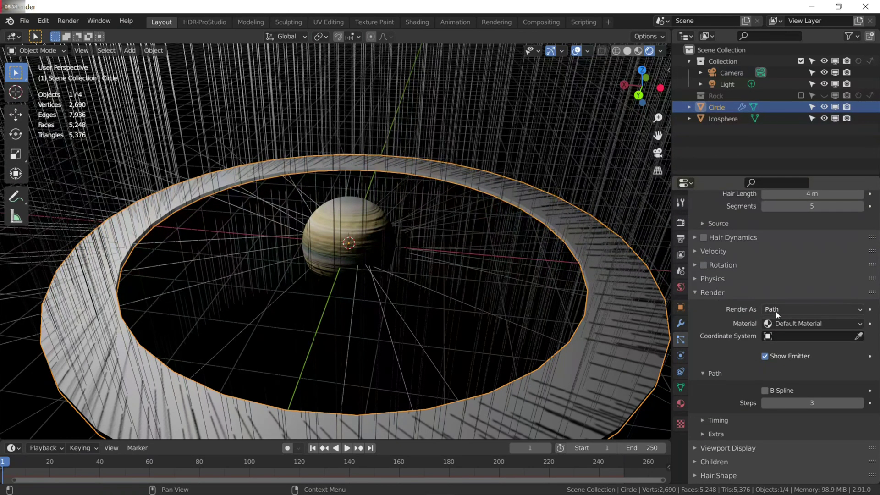
click(785, 311)
click(785, 310)
click(779, 353)
scroll(789, 330, down, 4)
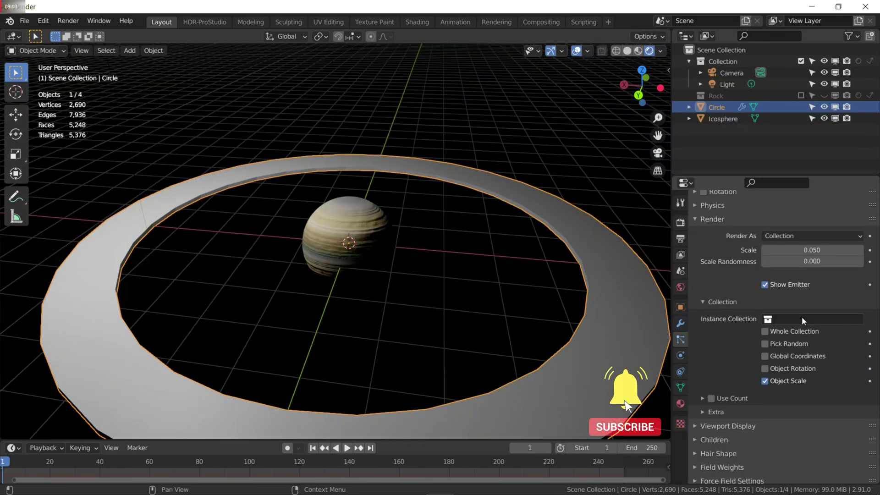
click(803, 321)
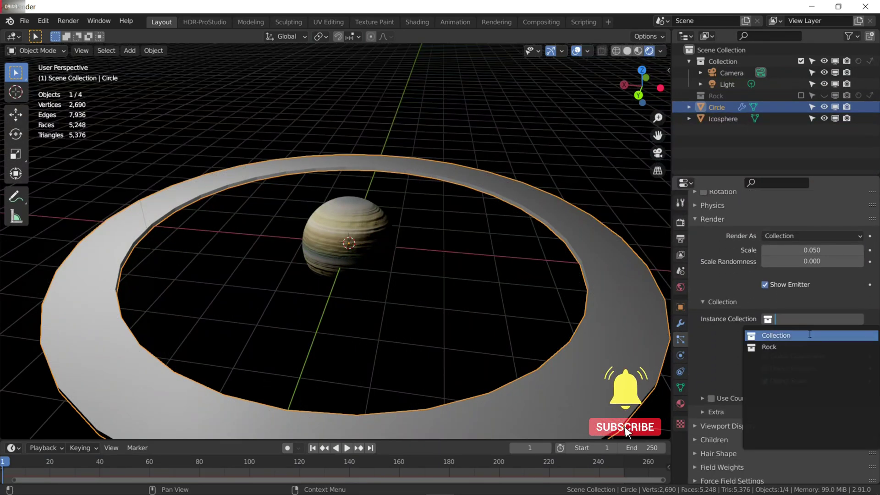
click(766, 347)
- Enable Object Rotation and Pick Random for the ring's rock instances
middle_drag(385, 239, 320, 265)
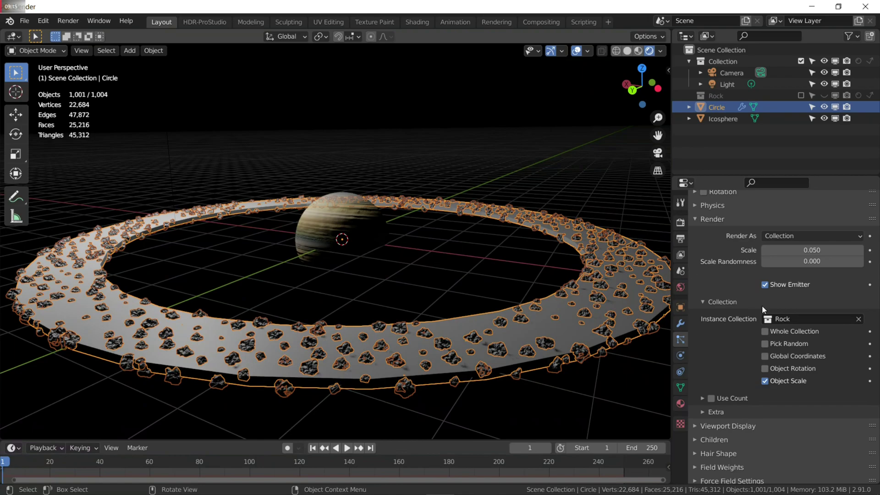
click(765, 369)
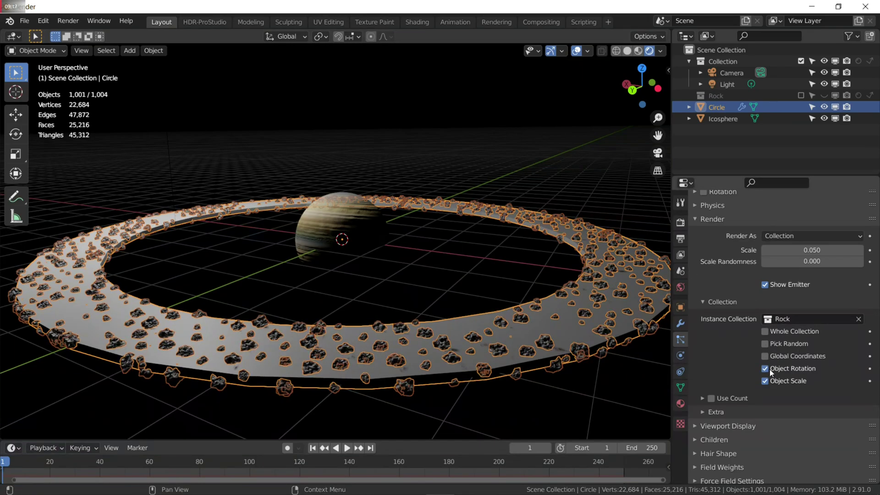
click(765, 344)
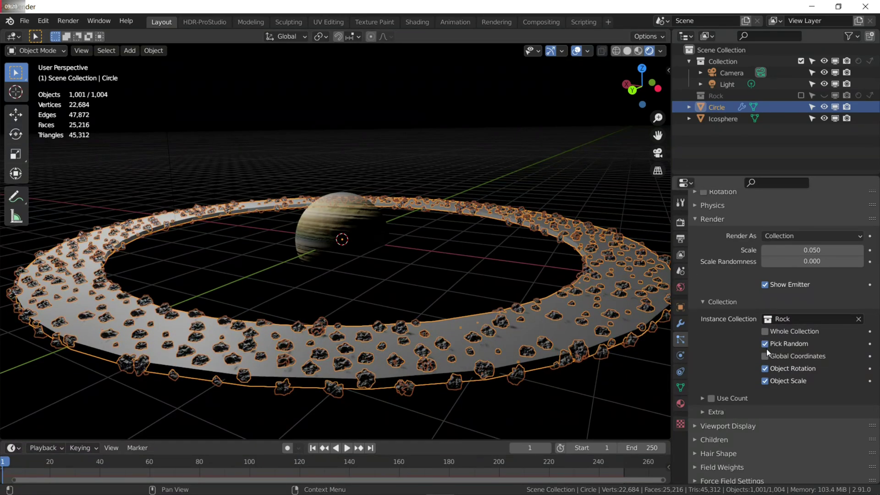
scroll(779, 344, up, 3)
scroll(795, 364, down, 4)
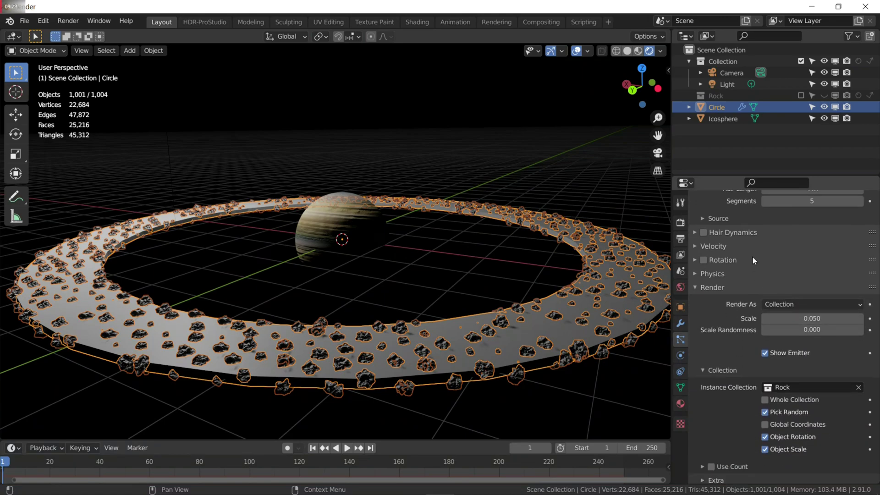
scroll(790, 423, up, 10)
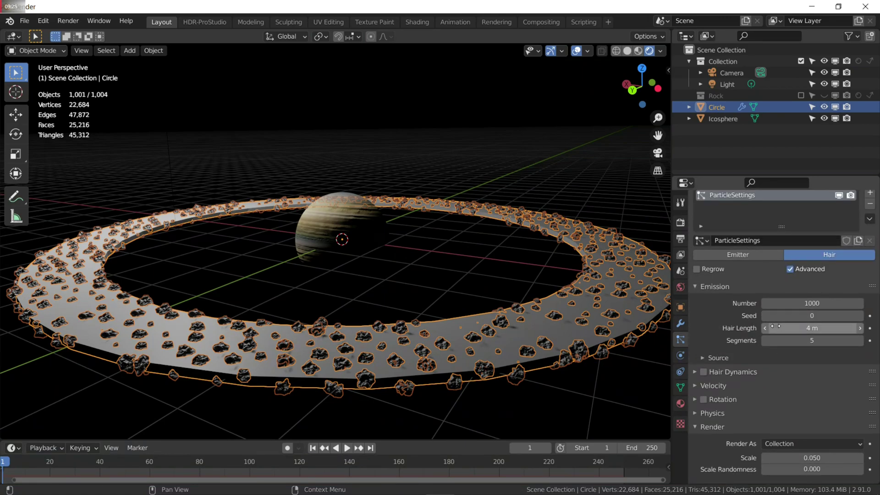
- Set the ring particles' scale randomness to 0.6 and their scale to 0.02
scroll(745, 362, down, 7)
scroll(744, 359, down, 4)
drag(799, 330, 813, 342)
double_click(801, 335)
text(0.6)
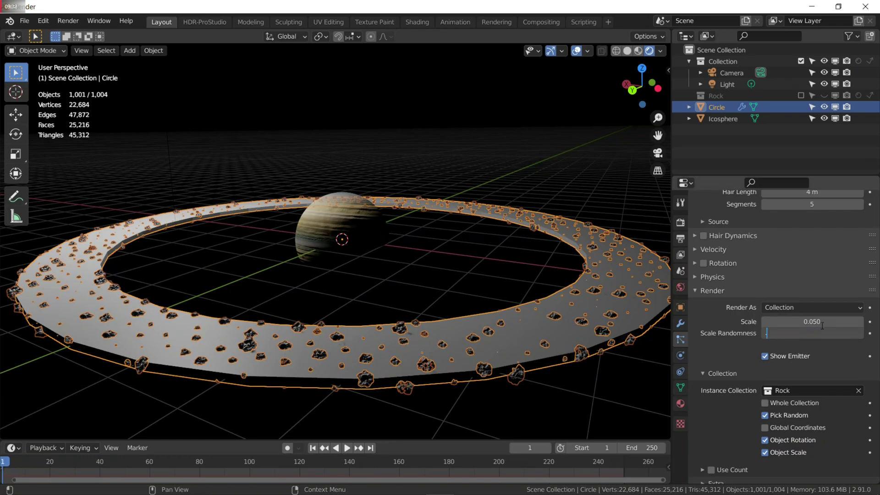
key(Return)
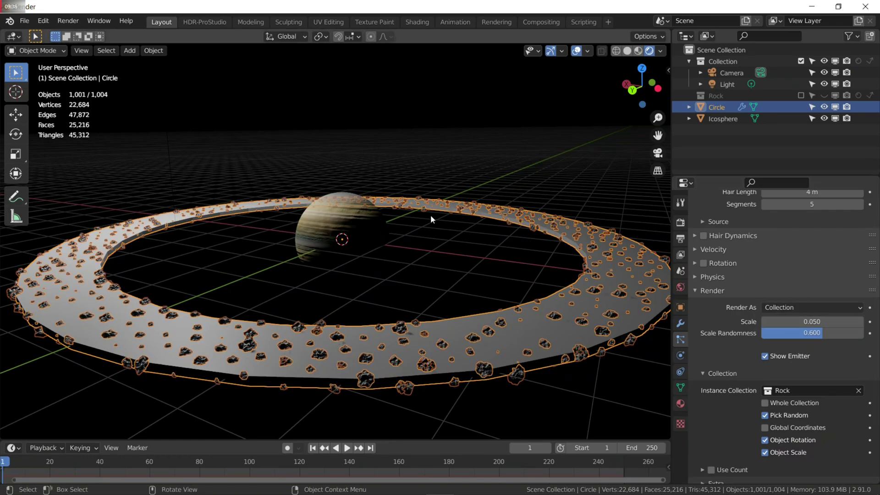
middle_drag(451, 257, 472, 253)
drag(768, 324, 756, 323)
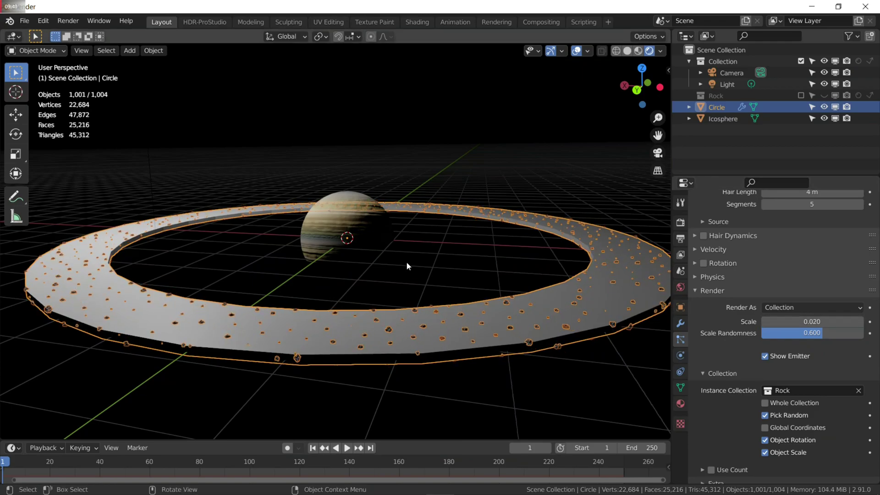
middle_drag(407, 262, 419, 280)
- Widen the ring mesh by scaling its outer edge loops by about 1.16 with the Z axis locked
key(Tab)
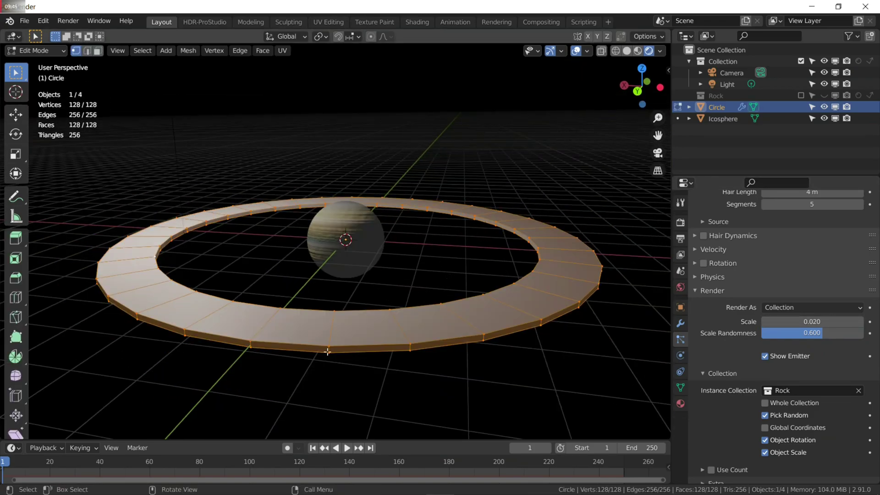
alt+click(313, 353)
alt+shift+click(323, 352)
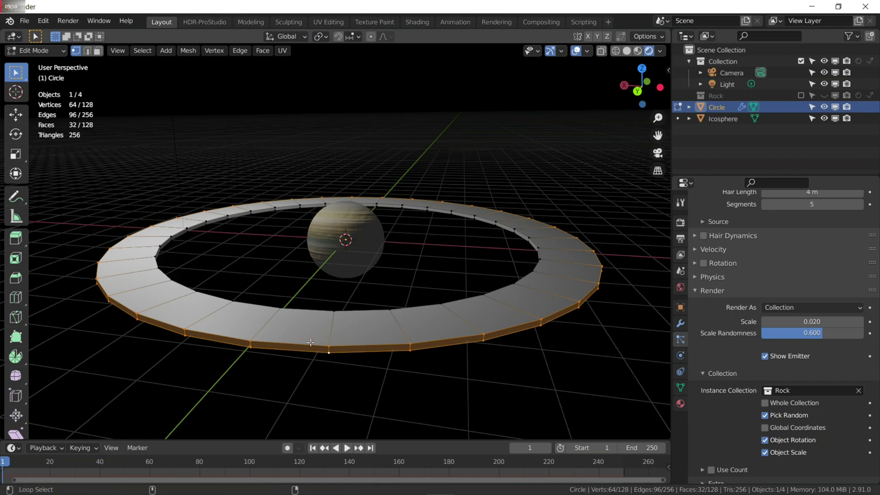
alt+click(307, 344)
alt+shift+click(321, 349)
alt+shift+click(313, 352)
alt+shift+click(313, 352)
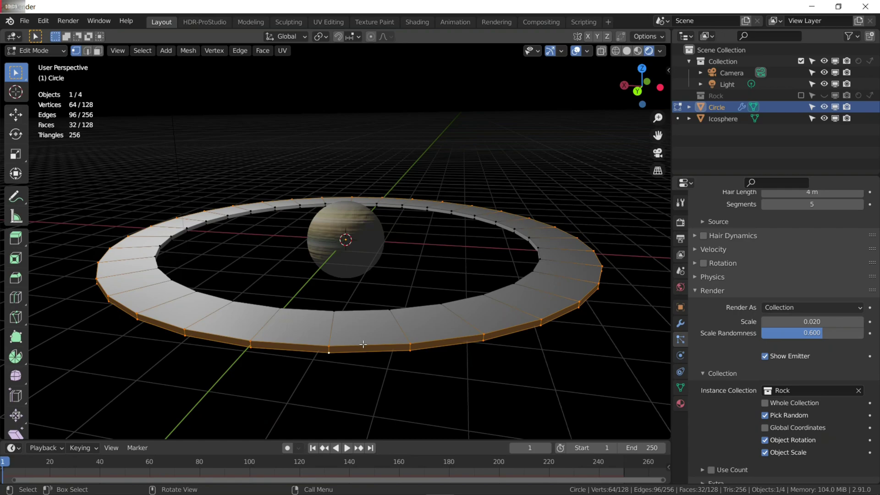
key(s)
key(shift+z)
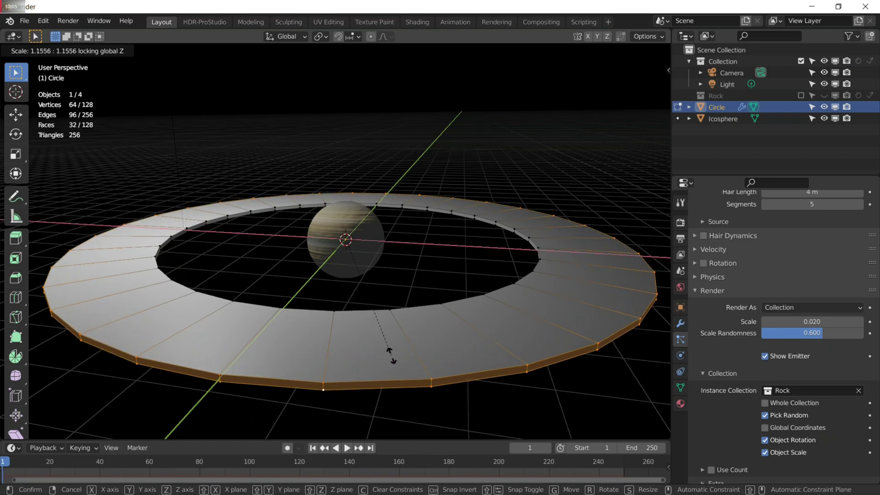
click(395, 358)
middle_drag(396, 358, 619, 367)
key(Tab)
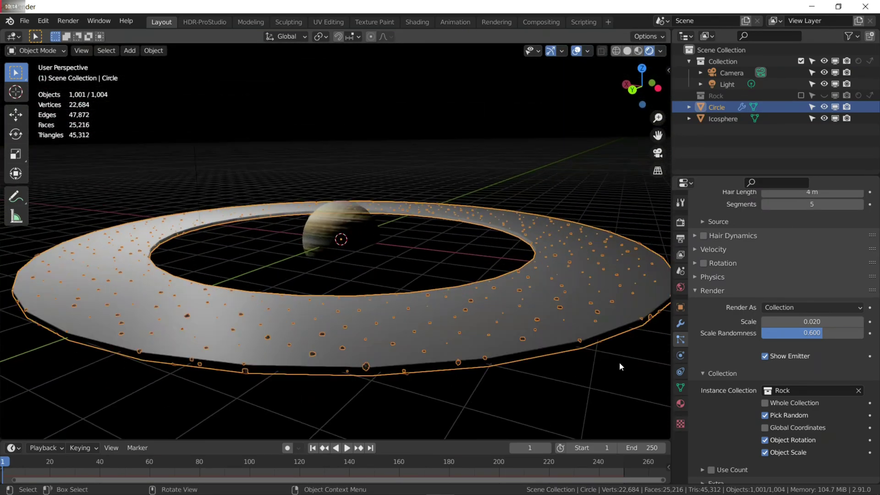
- Raise the render scale of the ring's rock particles to 0.03
click(860, 324)
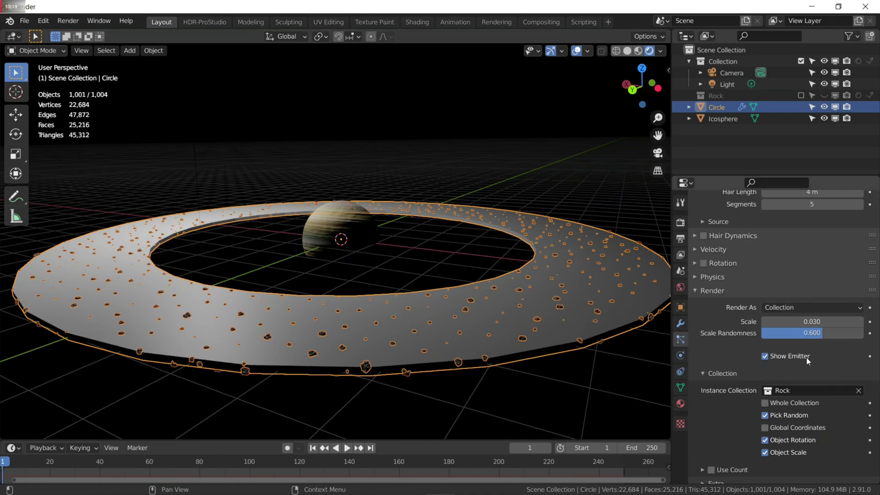
scroll(792, 365, down, 2)
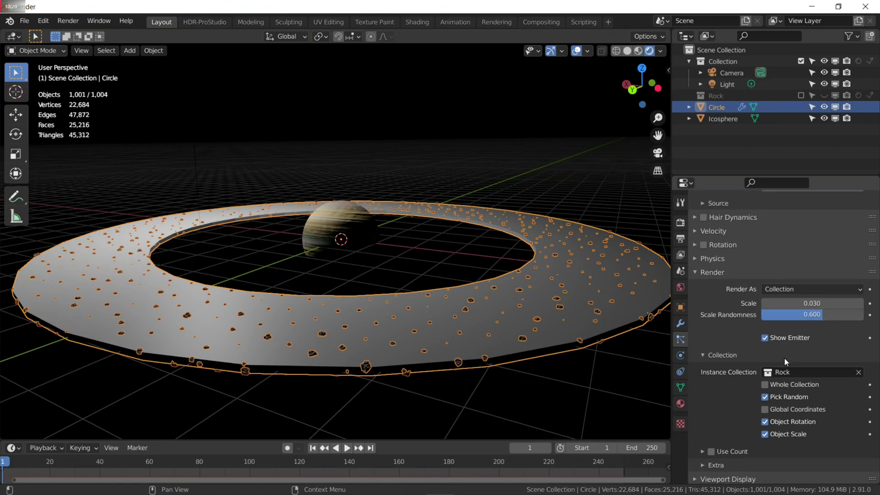
middle_drag(466, 301, 438, 312)
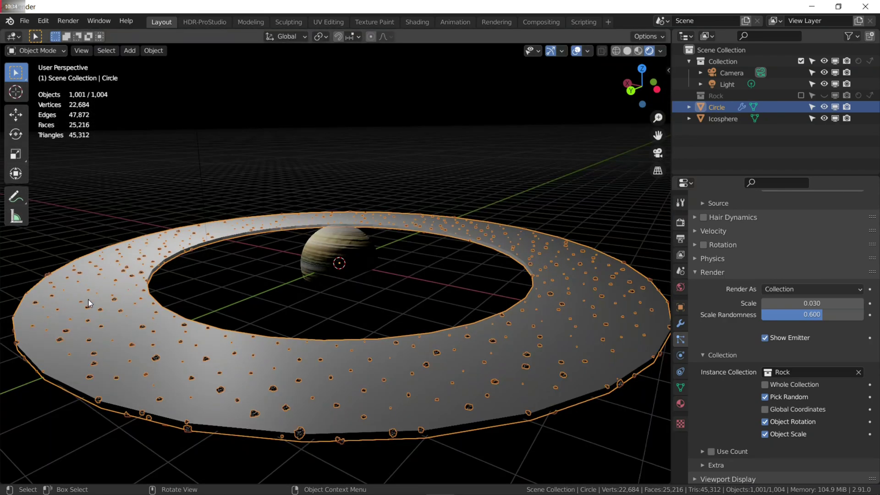
- Split the 3D viewport horizontally and turn the lower area into a Shader Editor
key(q)
click(90, 300)
click(76, 246)
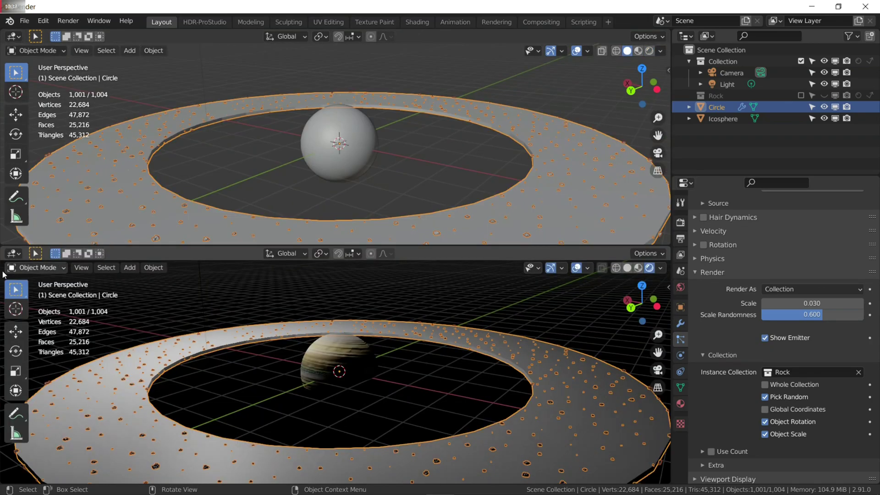
click(14, 254)
click(42, 347)
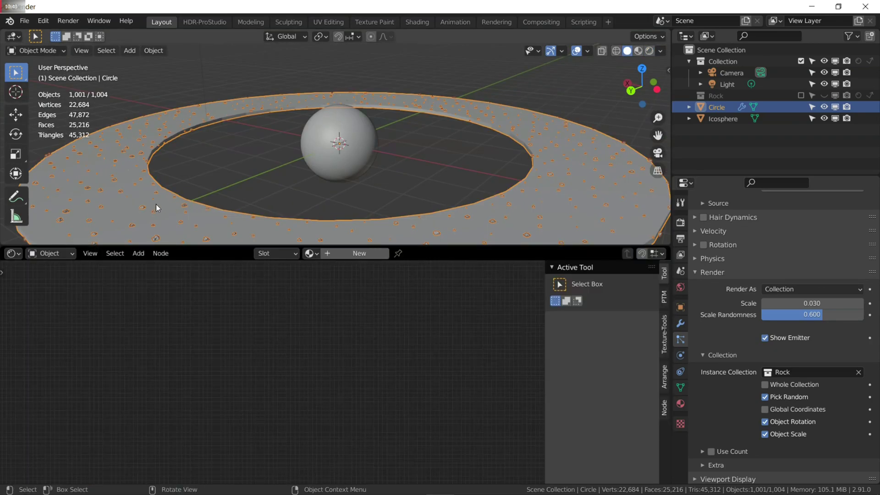
- Create a new material for the ring and connect its Principled BSDF to the output's Volume instead of Surface
click(359, 253)
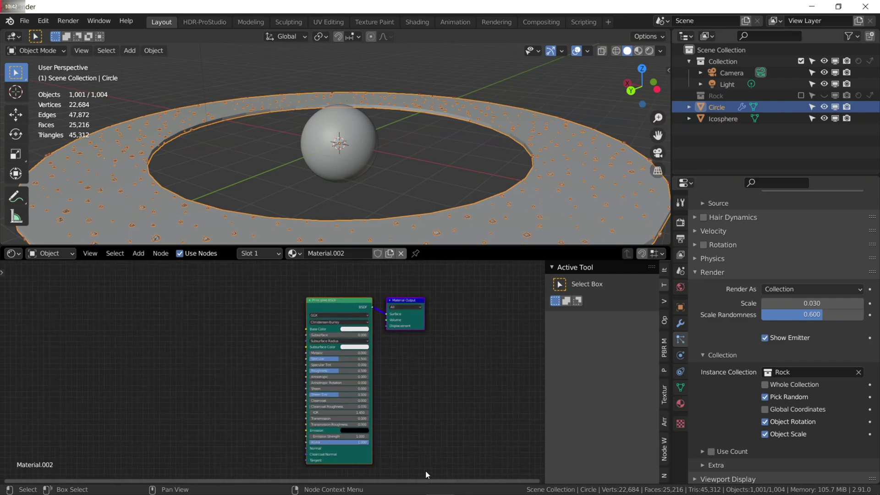
scroll(352, 297, up, 2)
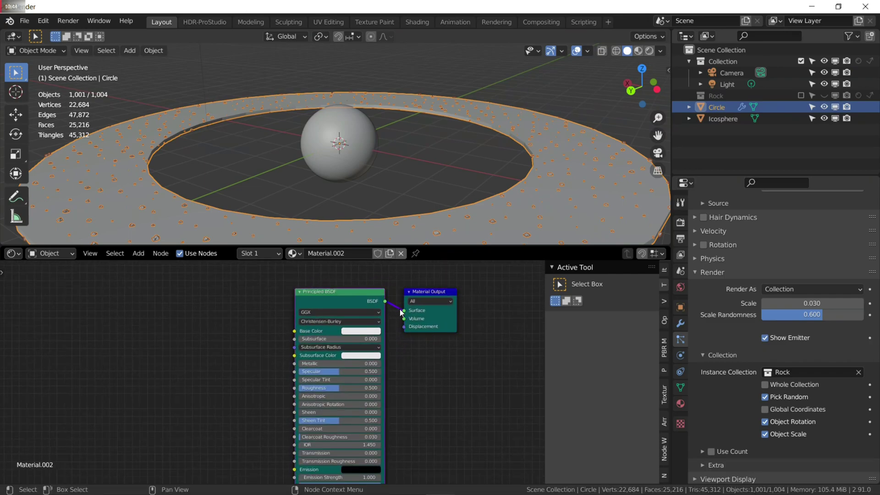
scroll(378, 331, up, 2)
middle_drag(378, 332, 325, 349)
drag(344, 310, 314, 314)
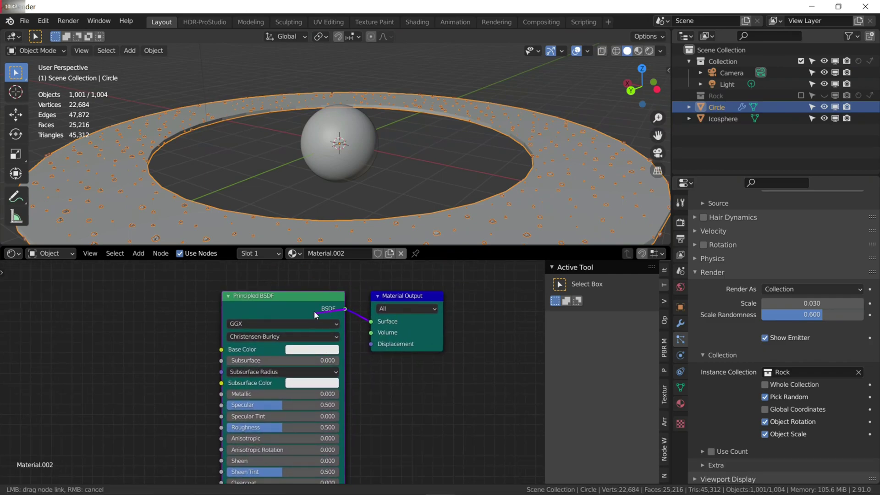
drag(374, 328, 371, 333)
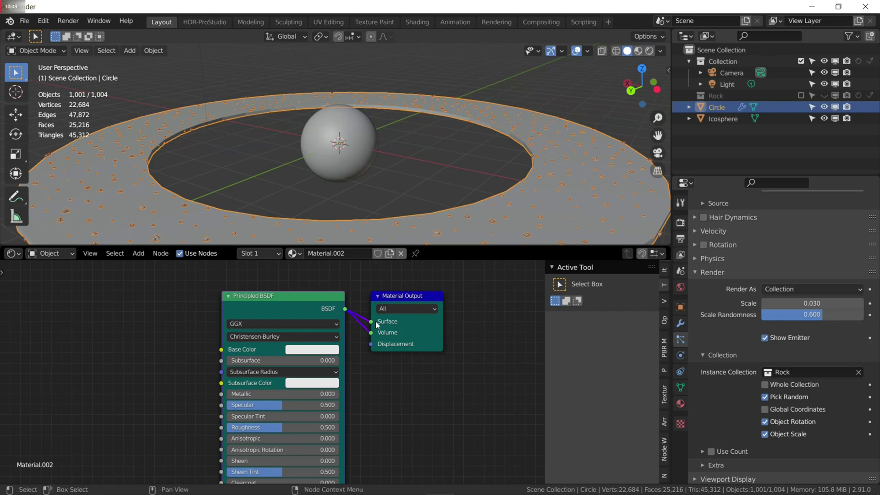
ctrl+right_drag(364, 321, 363, 323)
middle_drag(384, 339, 339, 377)
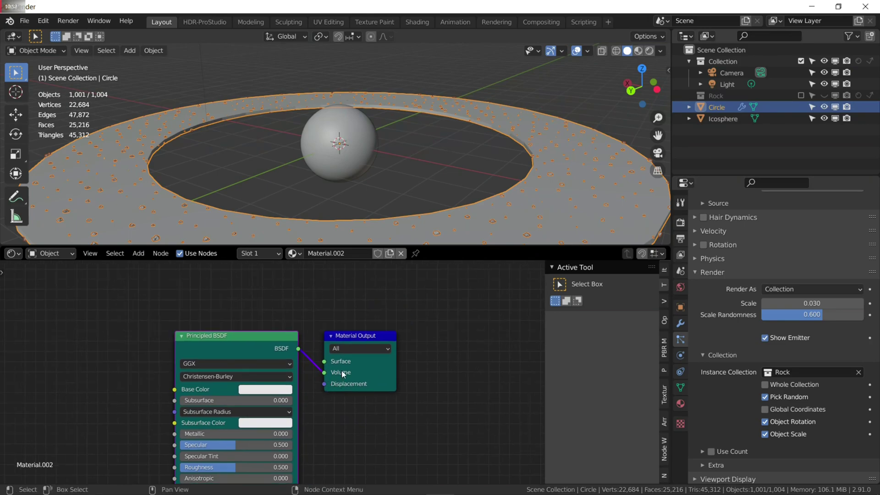
- Switch the 3D viewport to rendered shading and inspect the rocks around the planet
scroll(349, 349, down, 1)
mouse_move(491, 141)
middle_down()
mouse_move(487, 151)
mouse_move(460, 150)
middle_up()
click(650, 51)
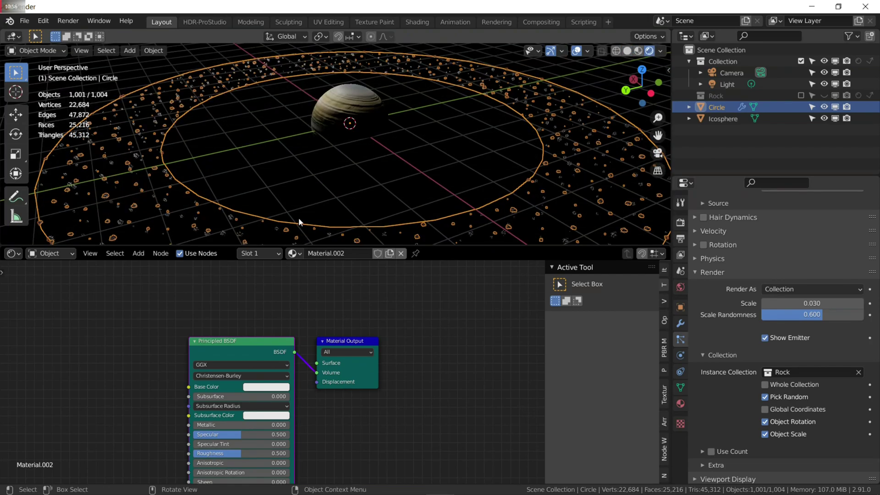
middle_drag(324, 167, 323, 175)
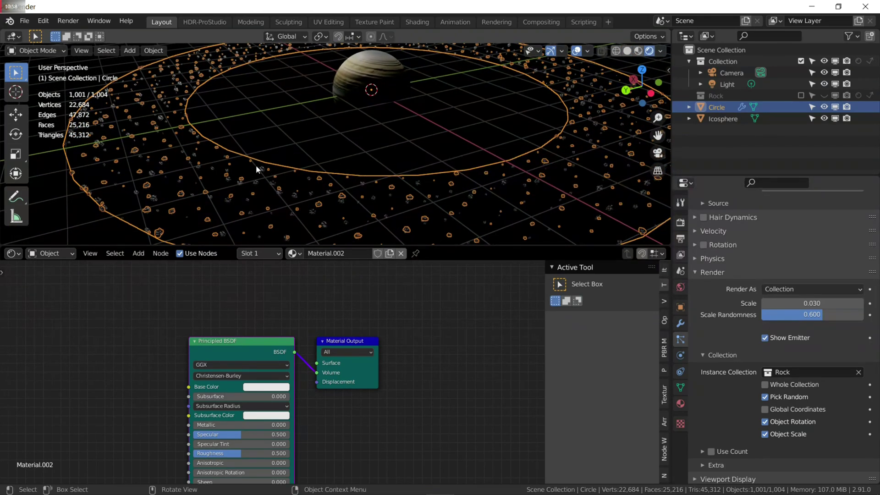
- Deselect the ring and check how the scattered rocks look in the rendered view
middle_drag(280, 148, 261, 159)
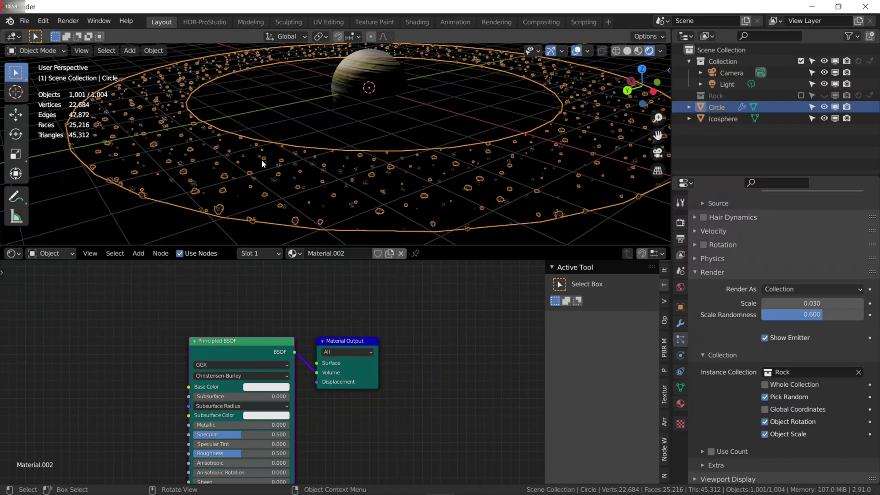
click(314, 107)
middle_drag(202, 376, 212, 350)
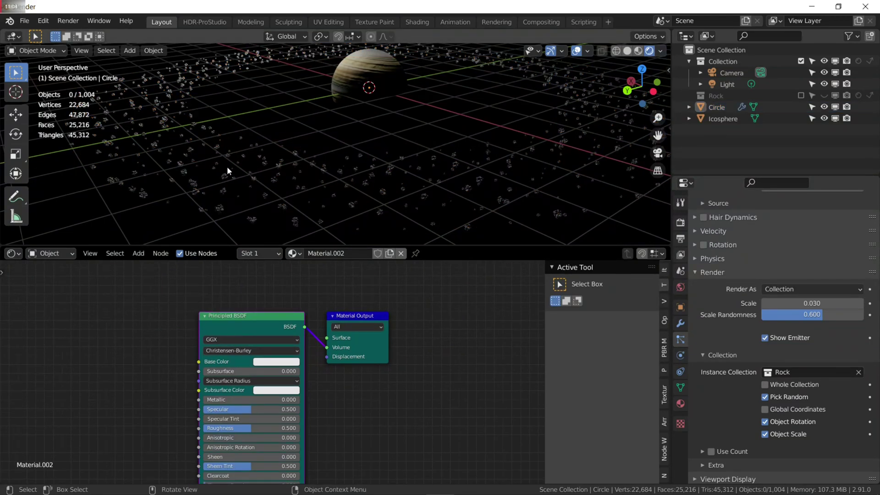
middle_drag(240, 144, 255, 144)
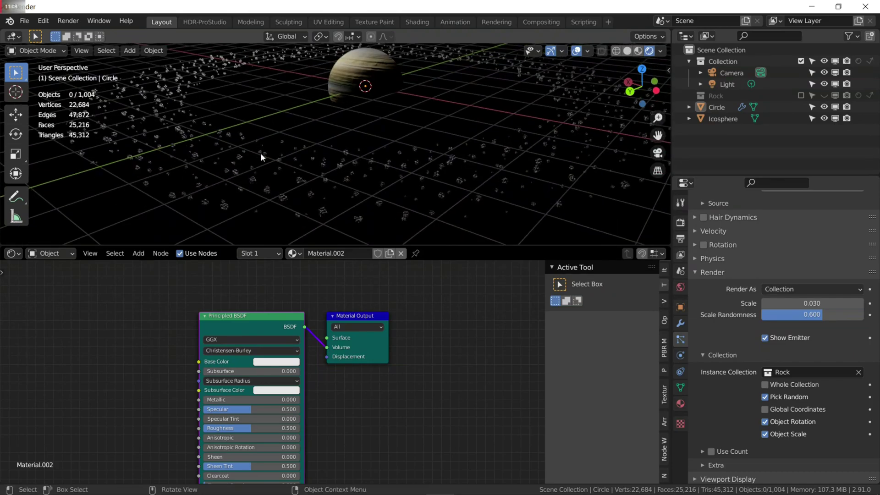
- Enable the Pro Lighting: Skies (Ultimate) add-on lighting in the world settings
click(679, 288)
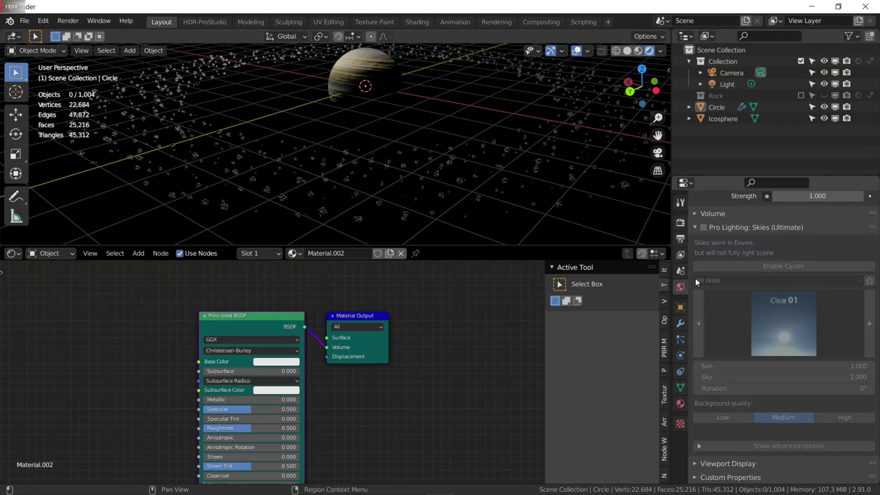
click(697, 228)
click(695, 341)
click(704, 341)
scroll(756, 358, down, 2)
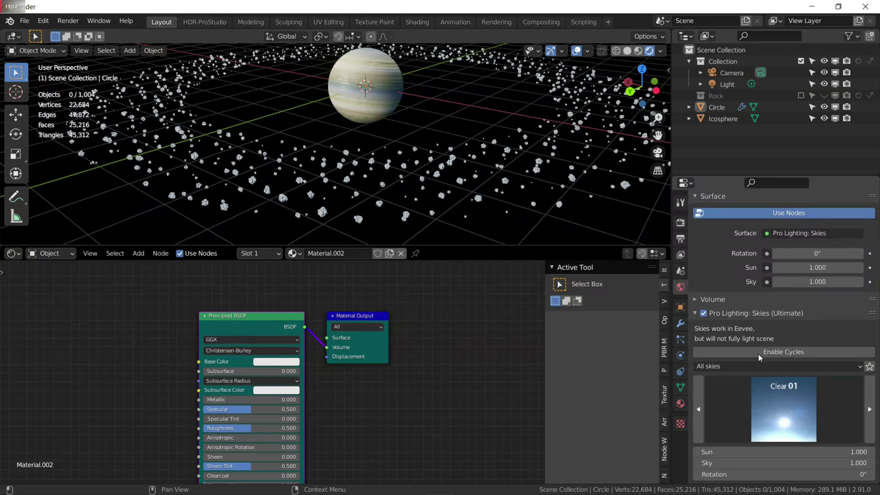
- Set the sky category to space and choose the Space 03 sky as the background
click(779, 394)
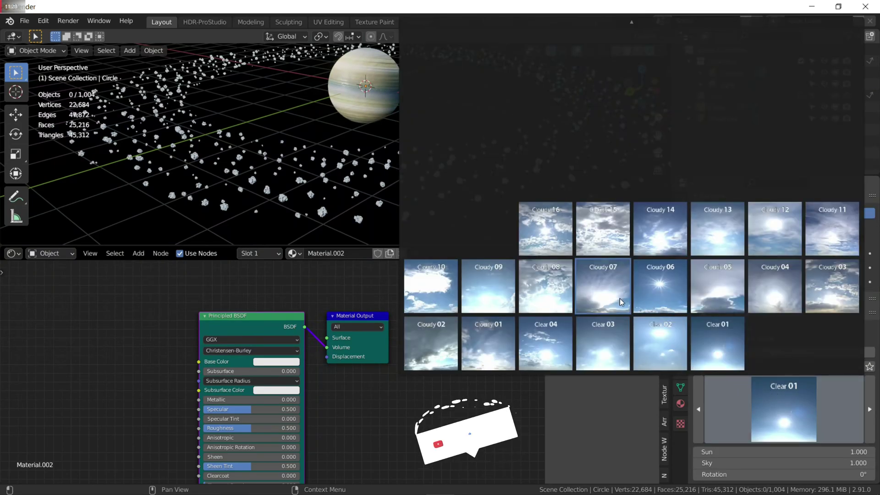
click(677, 395)
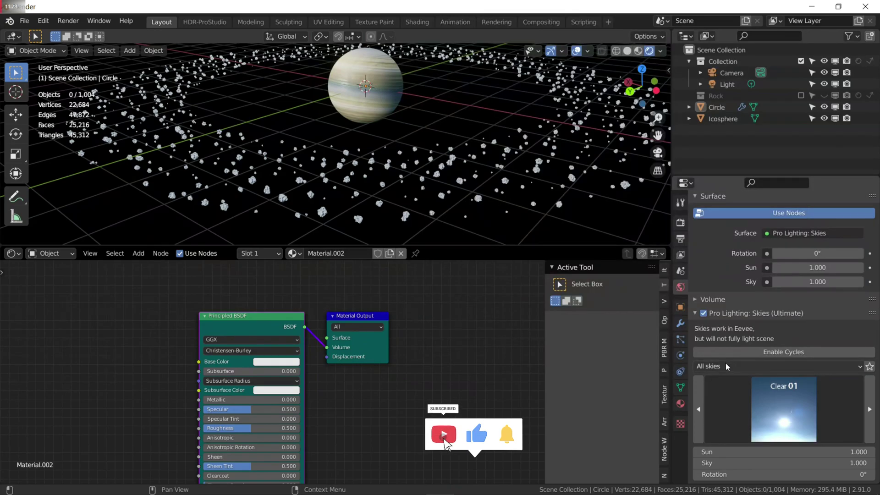
click(709, 366)
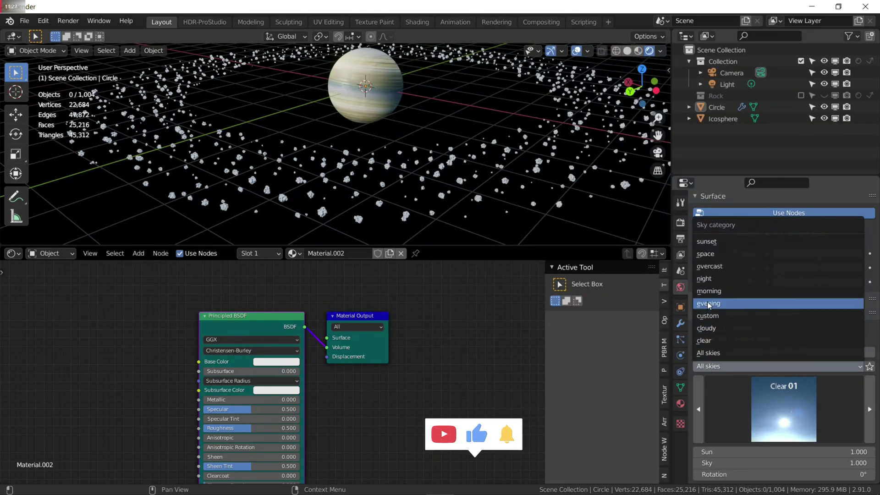
click(708, 259)
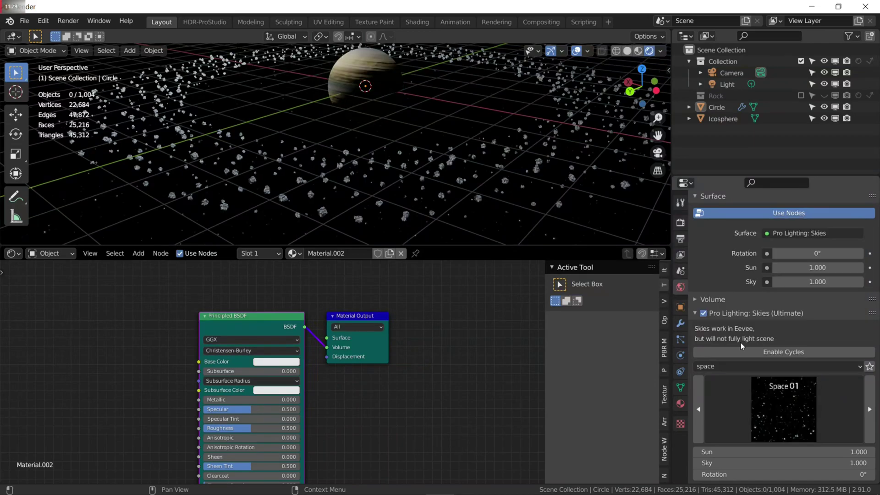
click(763, 404)
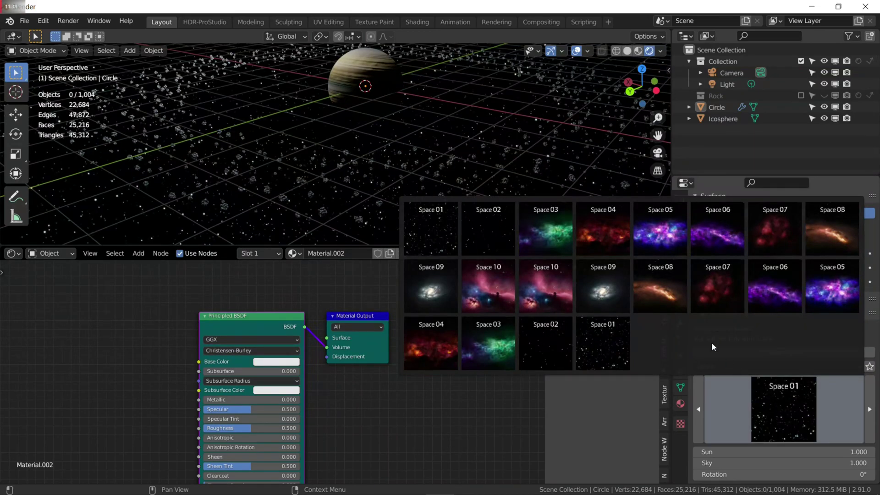
click(568, 233)
- Merge the Shader Editor area back into the 3D viewport and frame the planet with its surrounding rocks
middle_drag(460, 158, 385, 197)
drag(1, 240, 28, 269)
middle_drag(156, 208, 262, 187)
scroll(148, 202, up, 2)
scroll(271, 182, down, 3)
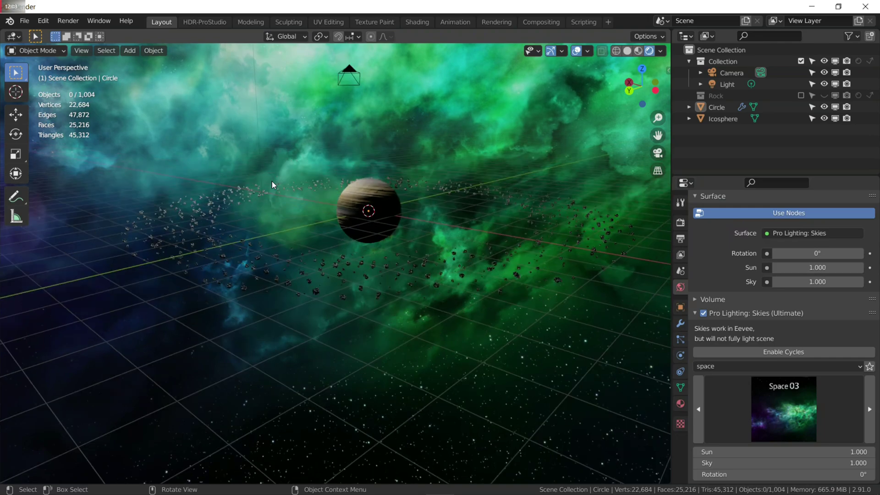
- Align the scene camera to the current viewport view of the planet and its ring
key(ctrl)
key(shift+a)
key(ctrl)
key(ctrl)
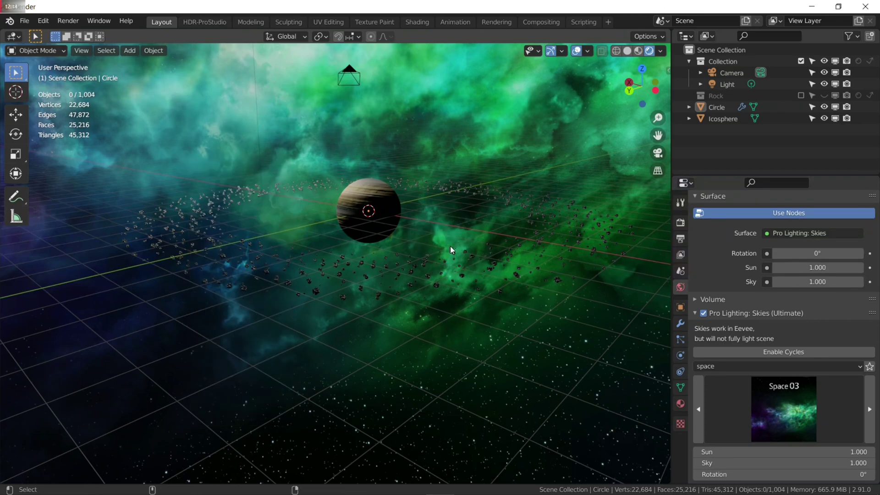
key(KP_0)
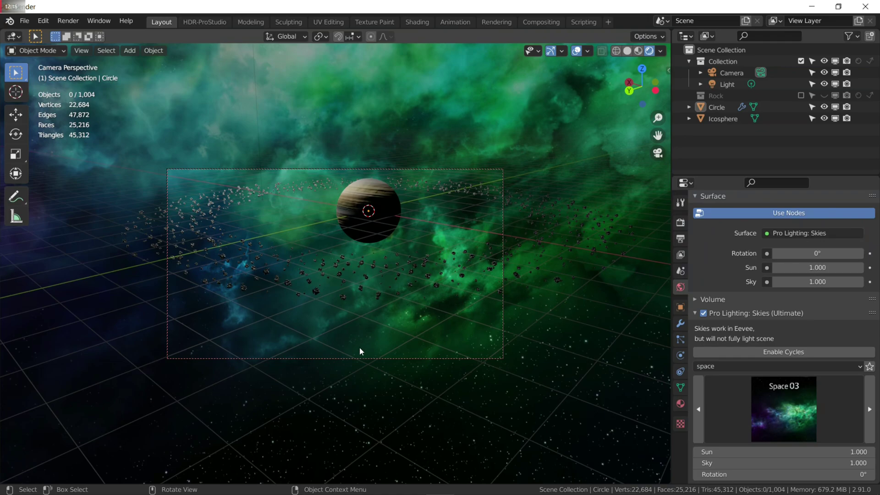
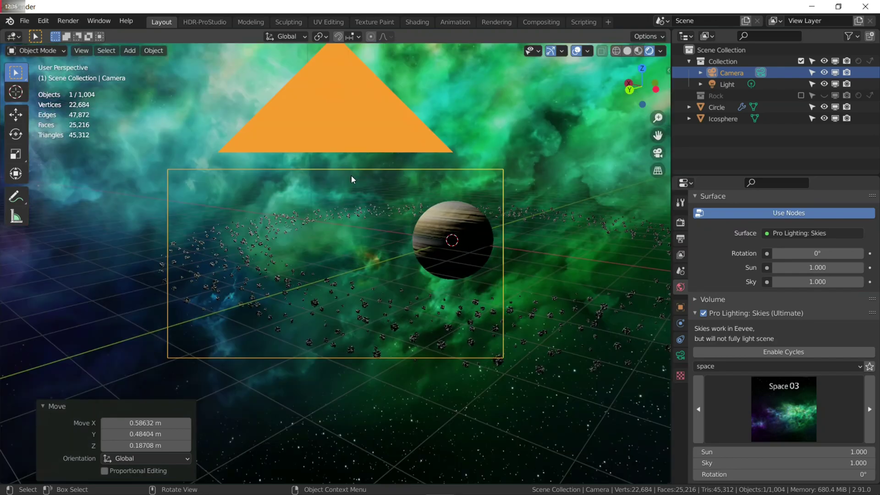
key(g)
key(x)
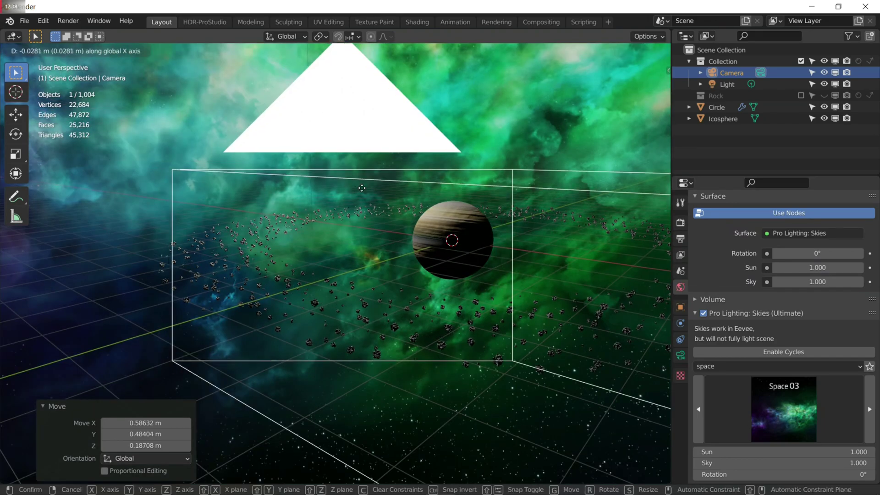
key(Escape)
- Move the camera about -0.06 m along the global X axis
key(g)
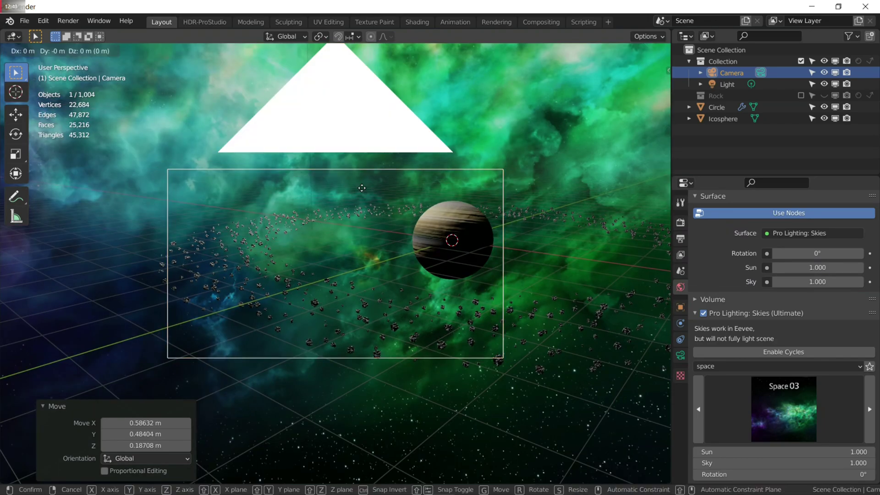
key(x)
click(379, 215)
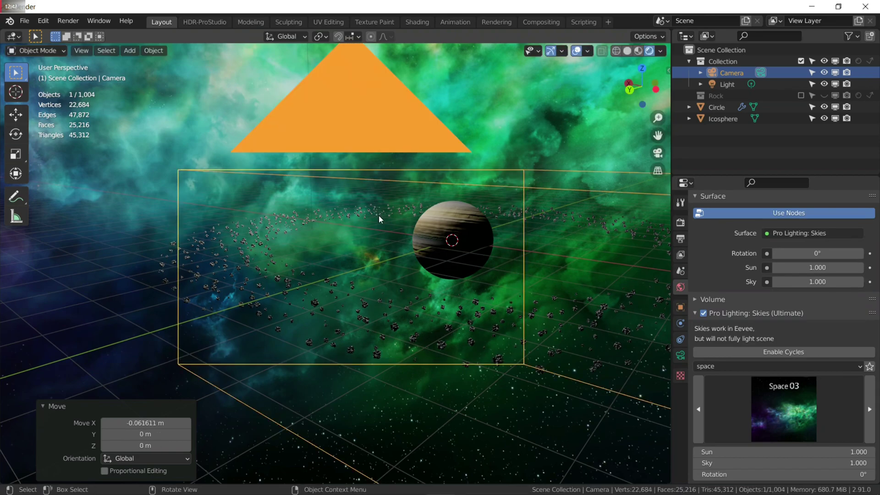
- Look through the camera, pull it back about 1.28 m along its view axis, and shift it slightly to reframe the planet
key(KP_0)
key(g)
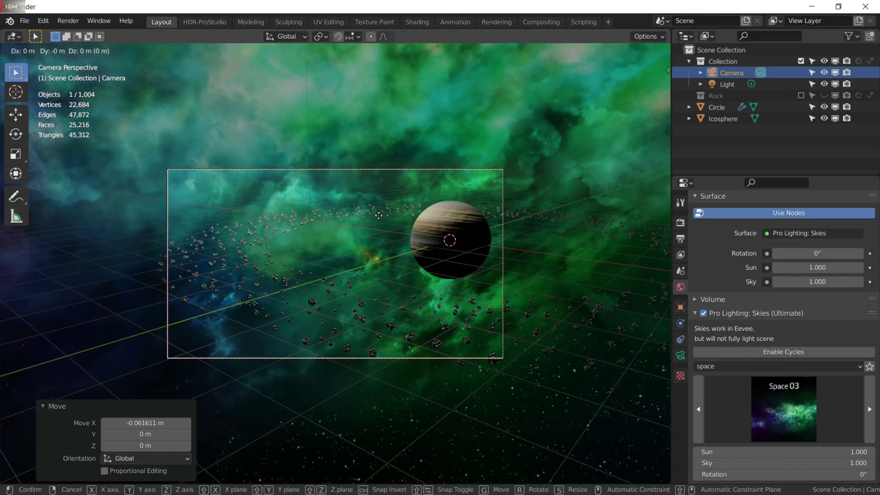
key(z)
key(z)
click(387, 263)
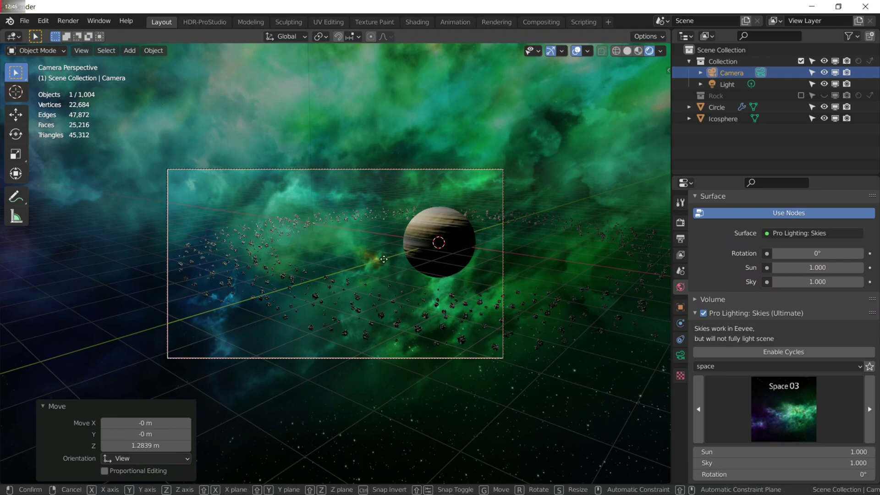
key(g)
click(383, 257)
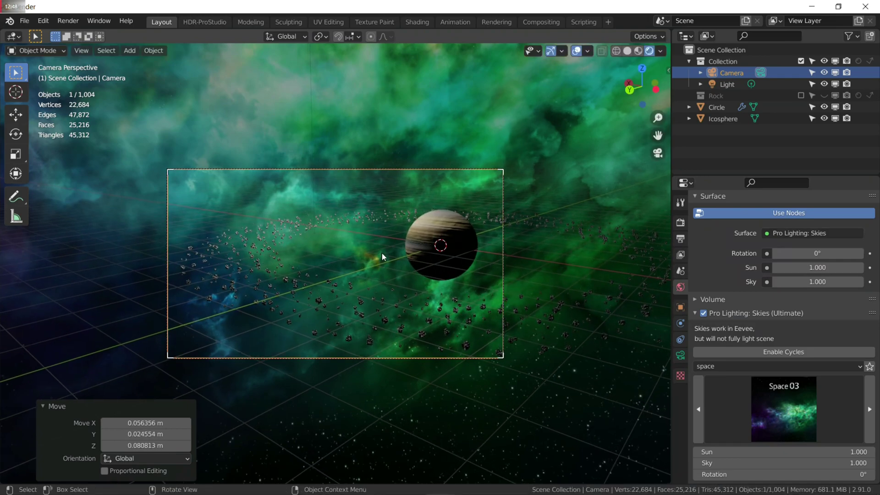
- Lock the camera to the view so that viewport navigation moves it
key(n)
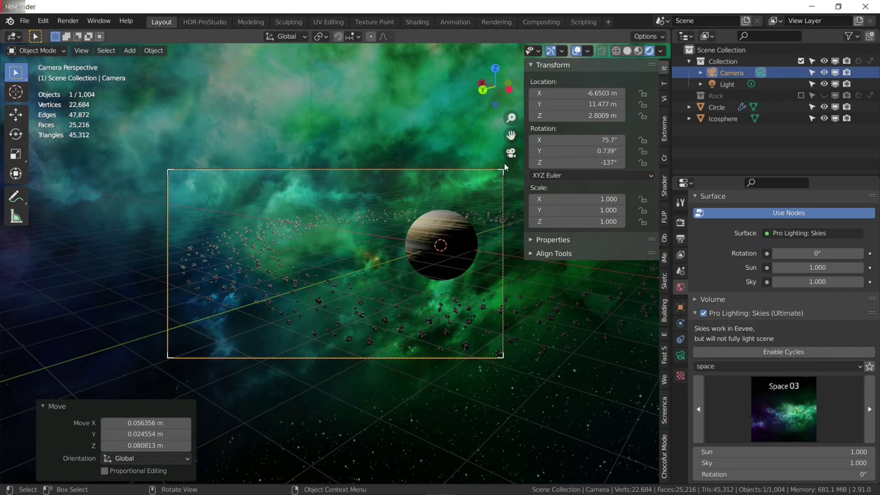
scroll(665, 129, down, 2)
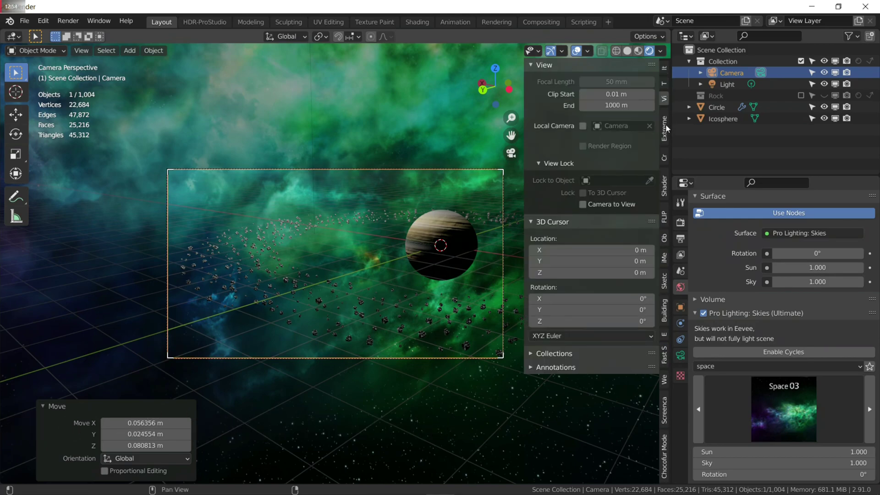
scroll(666, 128, up, 1)
scroll(666, 128, down, 1)
click(583, 125)
click(583, 126)
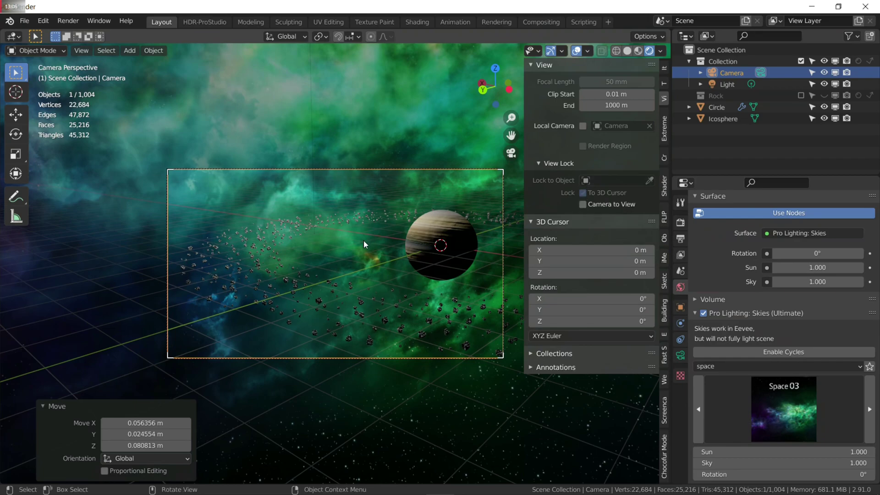
key(KP_0)
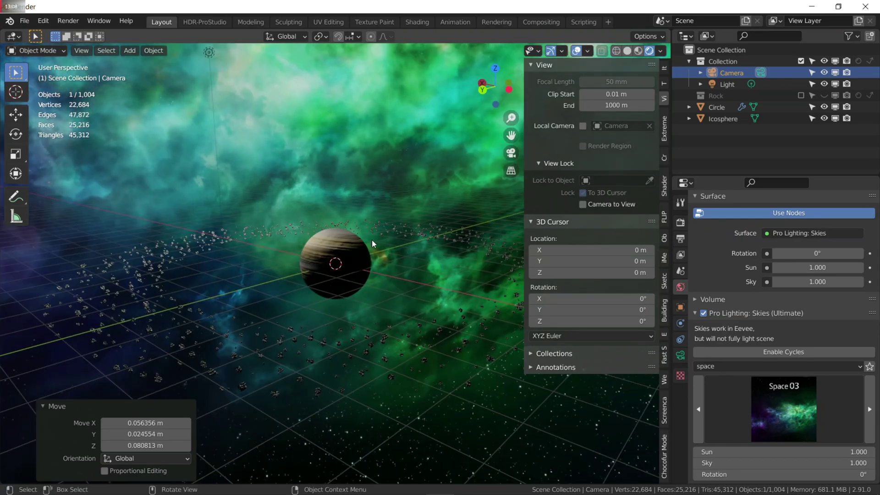
click(581, 204)
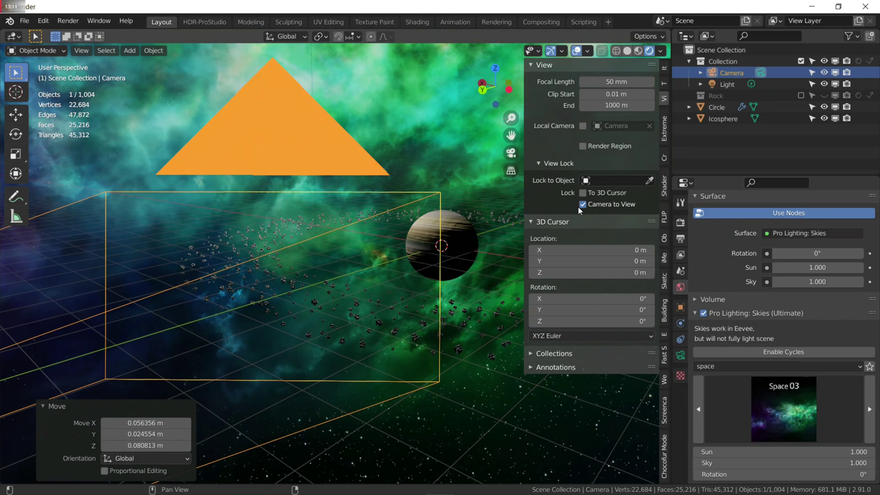
click(583, 194)
click(583, 193)
- Reframe the planet and ring through the locked camera, moving it about -0.78 m along its view Z axis
scroll(362, 230, down, 2)
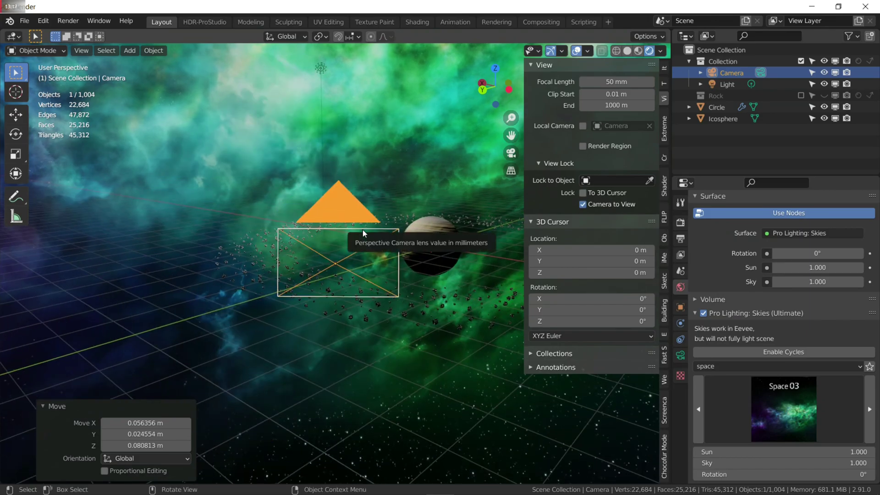
key(KP_0)
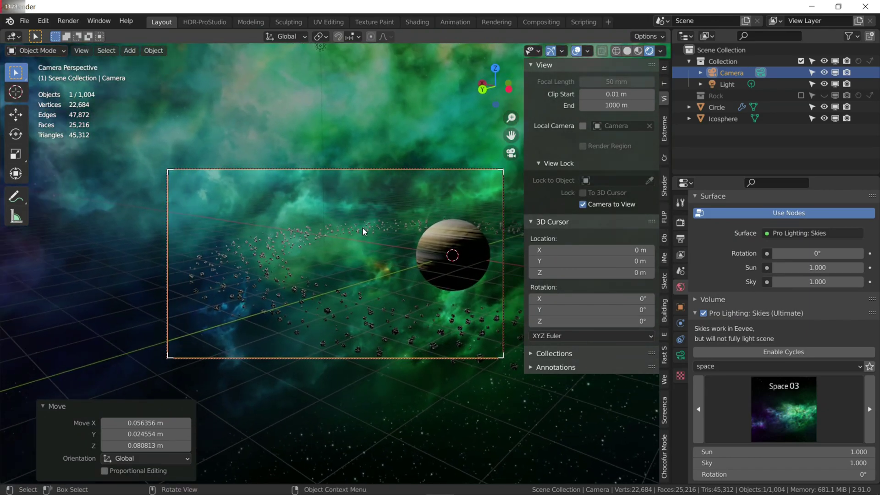
middle_drag(362, 227, 447, 211)
key(g)
key(z)
key(z)
click(446, 207)
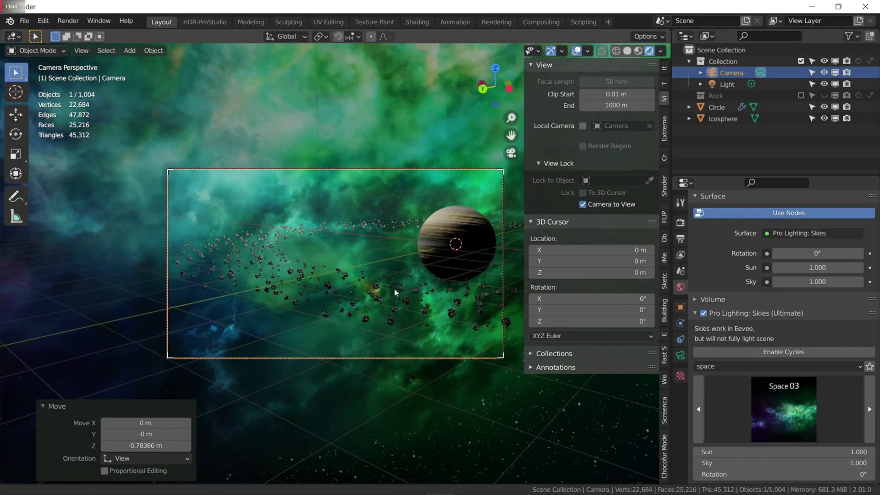
middle_drag(394, 289, 401, 289)
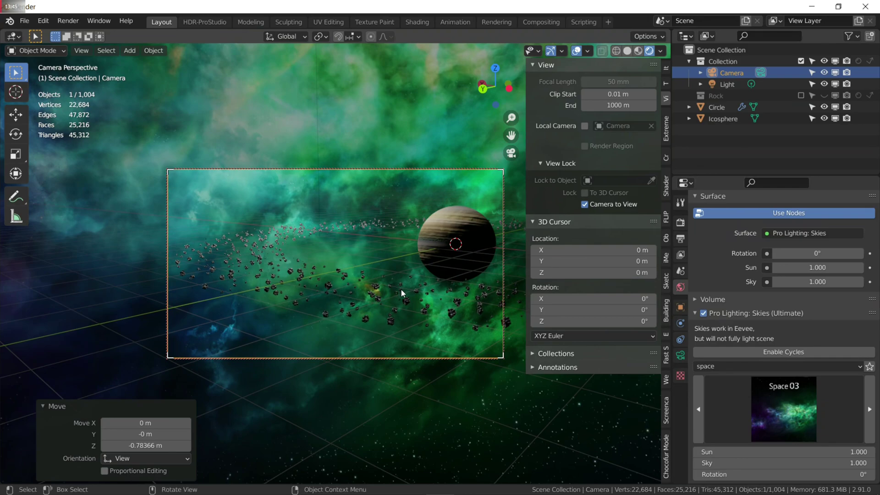
key(n)
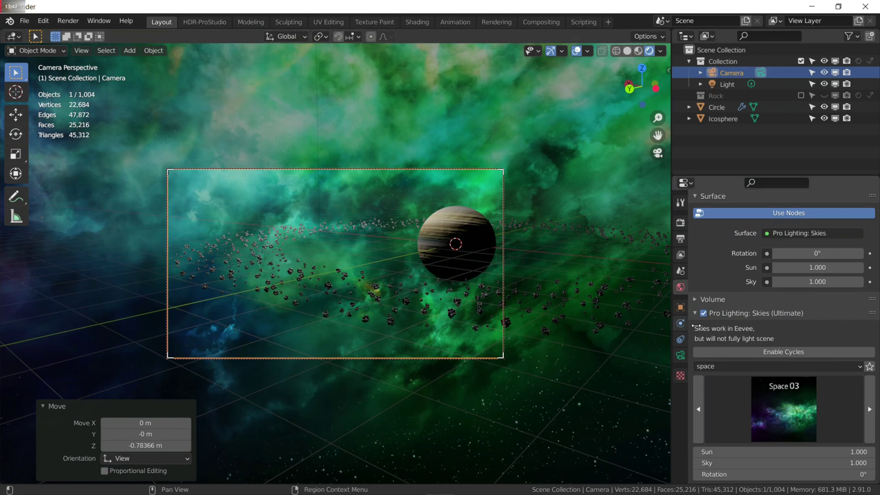
- Try a Sun strength of 2 for the Pro Lighting sky and settle on 3
scroll(774, 390, down, 2)
click(758, 416)
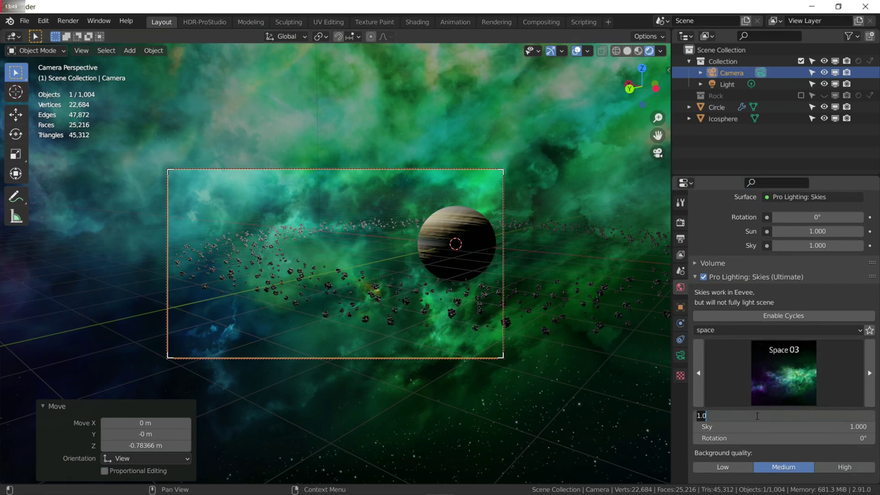
text(2)
key(Return)
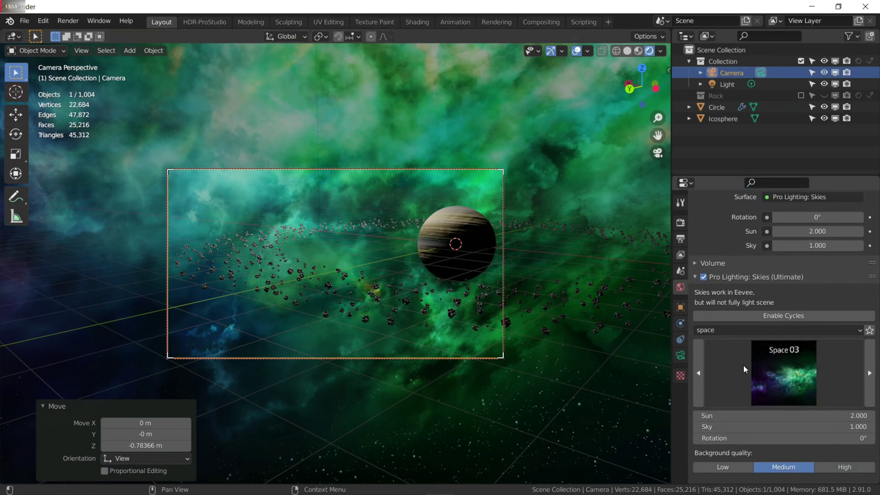
click(743, 365)
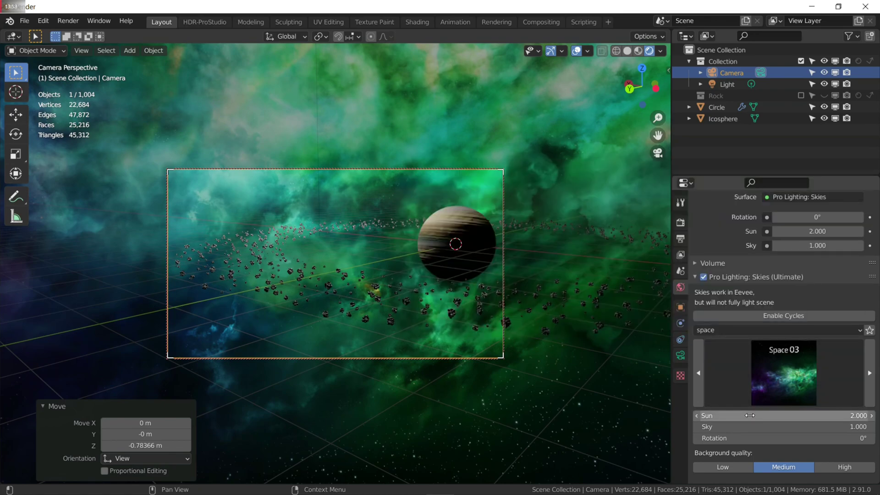
click(768, 415)
text(3)
key(Return)
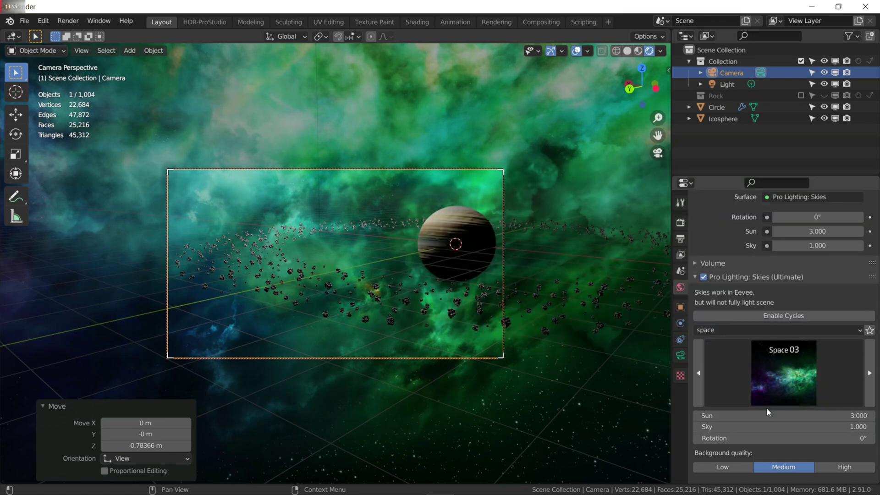
- Try a Sky strength of 3 for the Pro Lighting background and settle on 2
click(763, 429)
text(3)
key(Return)
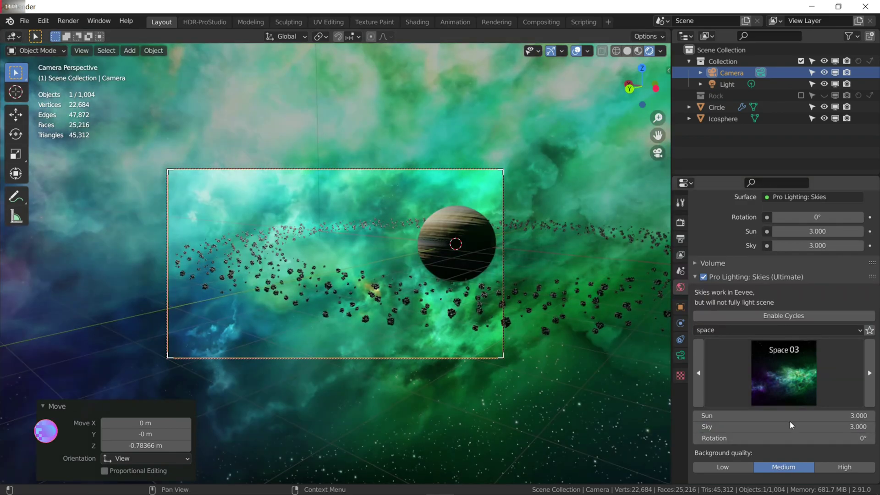
click(791, 425)
text(2)
key(Return)
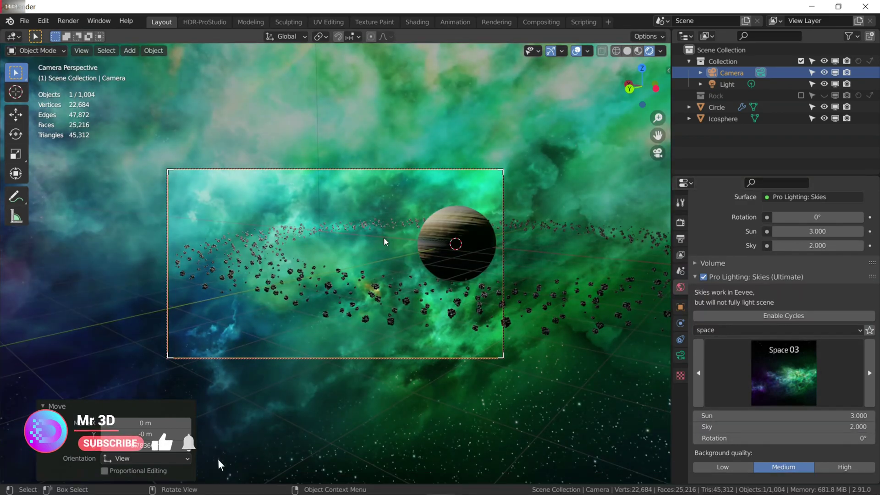
click(318, 110)
middle_drag(326, 103, 330, 94)
key(ctrl+z)
key(ctrl+z)
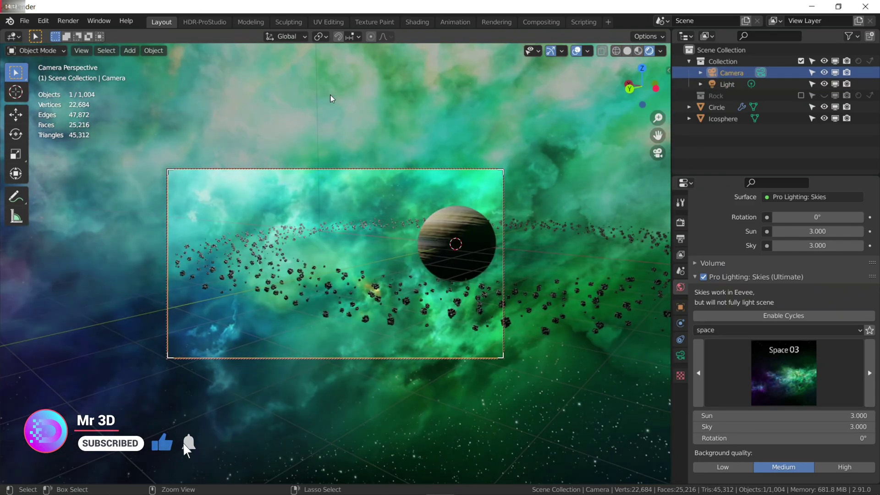
key(ctrl+shift+z)
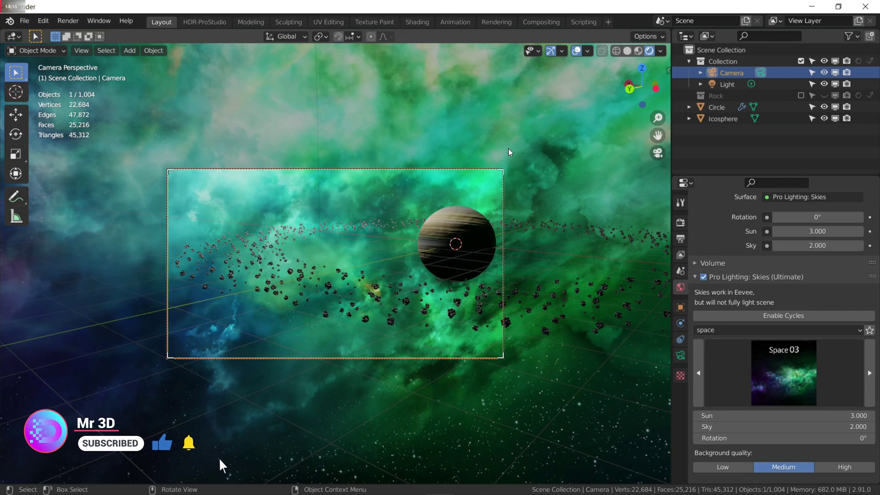
key(n)
key(n)
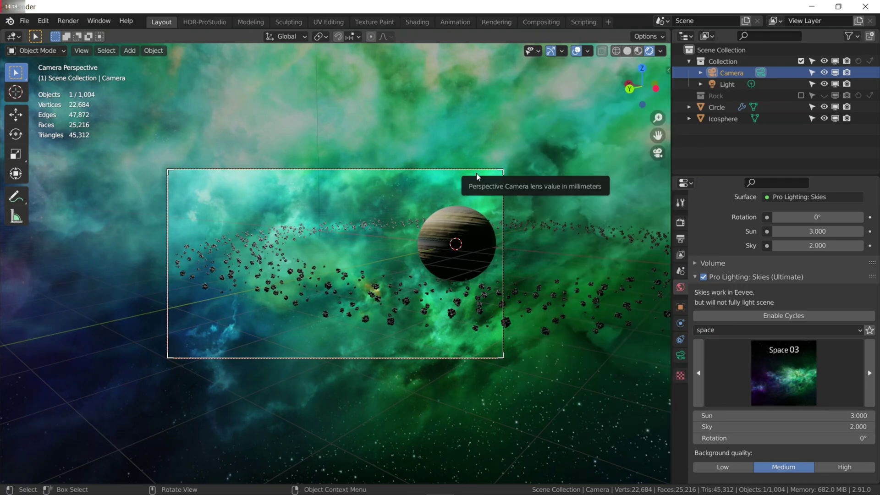
- Select the scene light above the planet and move it to a new position away from the planet
middle_drag(477, 173, 281, 89)
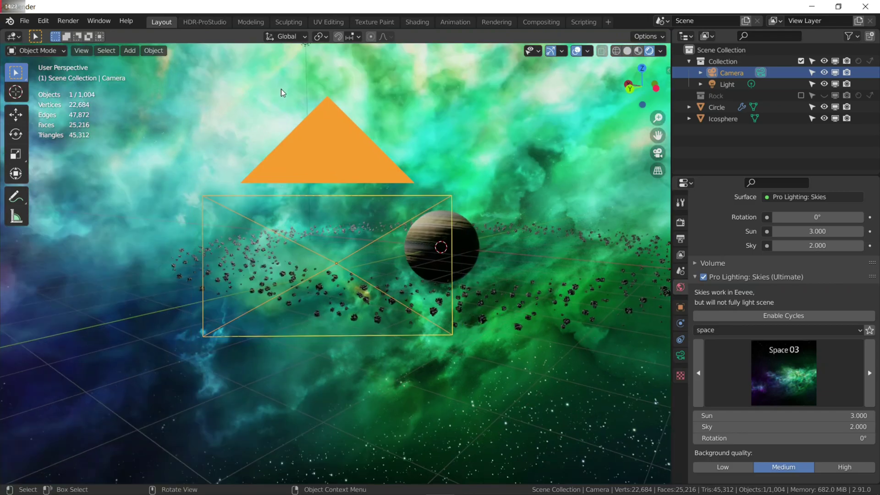
click(310, 60)
middle_drag(310, 59, 381, 180)
key(g)
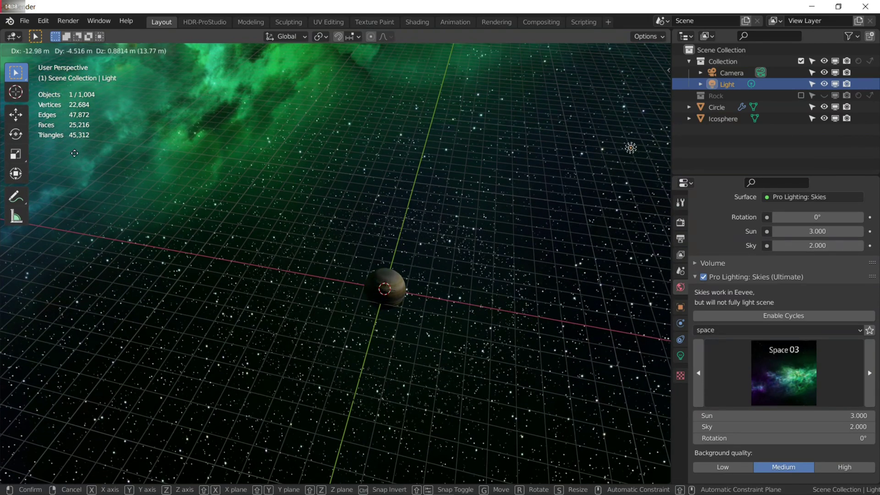
click(115, 151)
- Duplicate the light in place and clear the copy's location to the world origin
key(shift+d)
key(Escape)
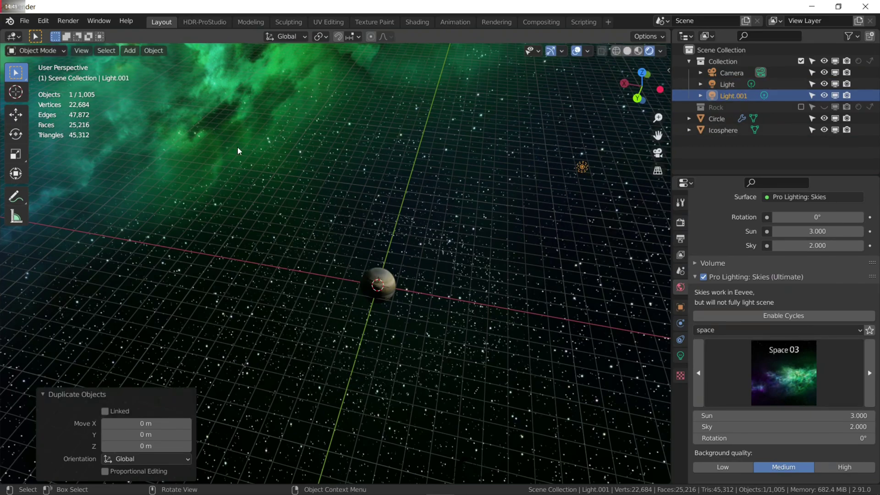
key(alt+g)
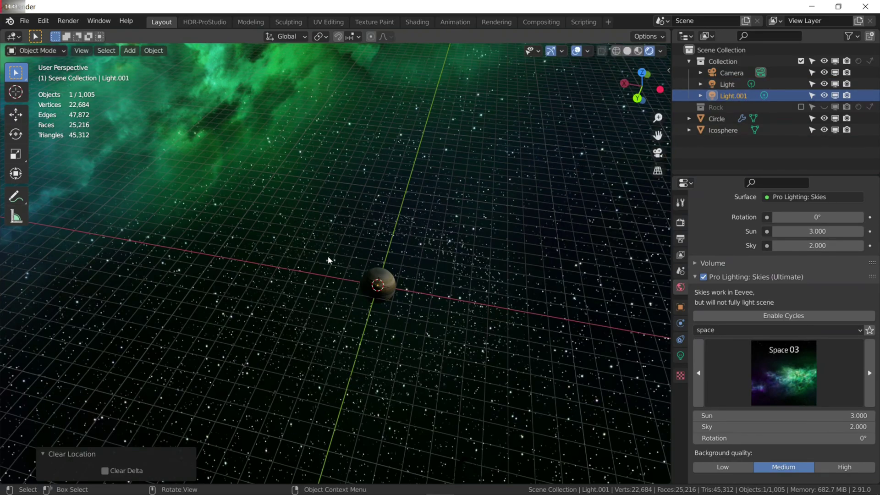
- Move the duplicated light about 40.8 m along the global X axis
scroll(339, 275, up, 2)
shift+middle_drag(348, 295, 266, 228)
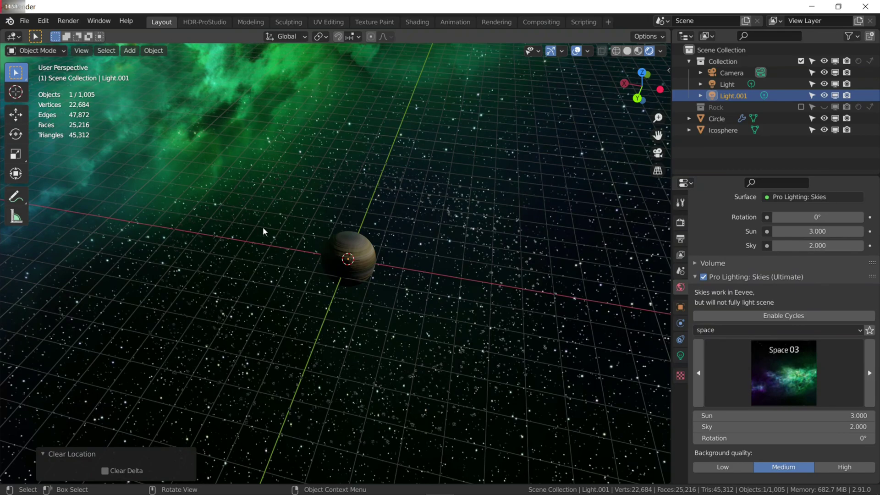
scroll(271, 226, down, 1)
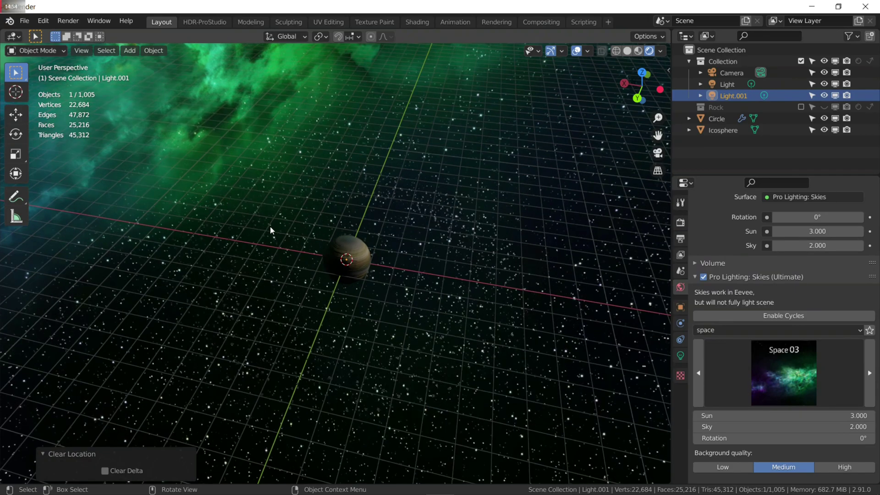
key(g)
key(x)
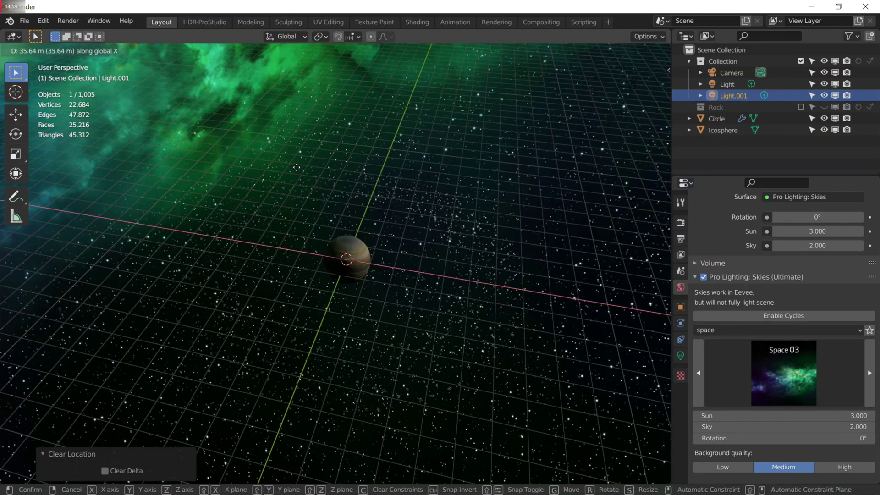
click(260, 171)
- Set the duplicated point light's power to 500000 W
scroll(252, 186, down, 3)
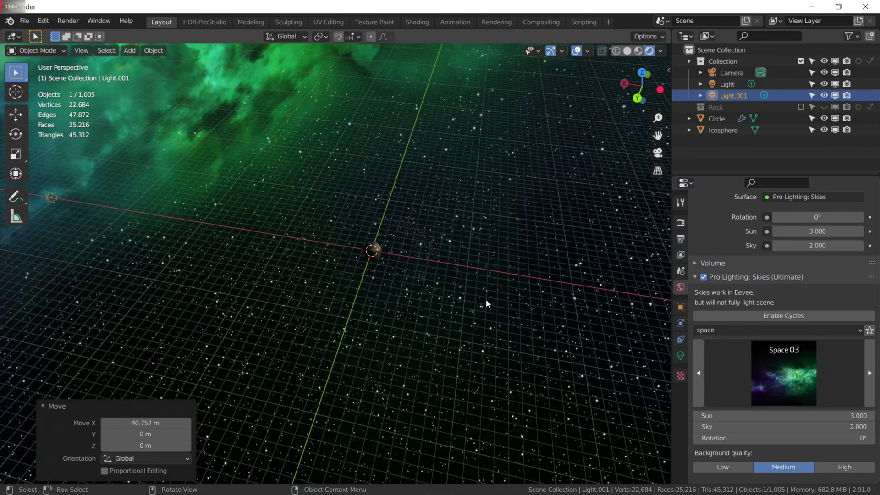
click(681, 355)
click(797, 295)
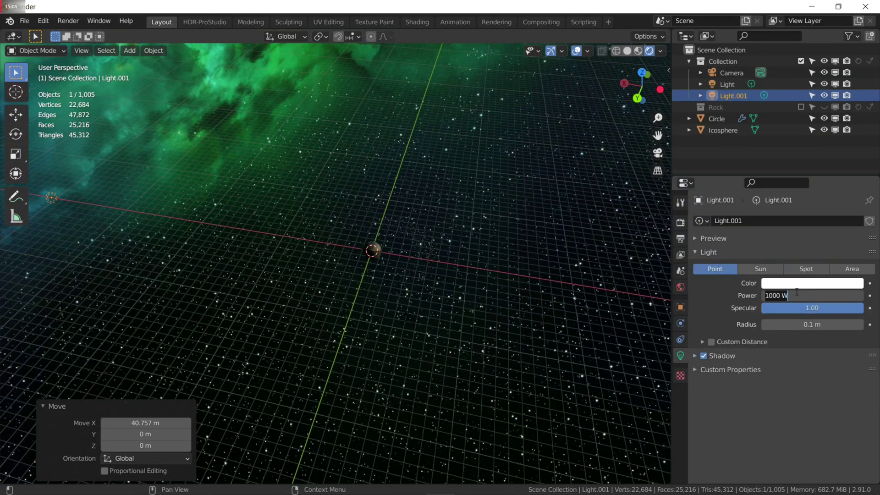
text(5)
key(Return)
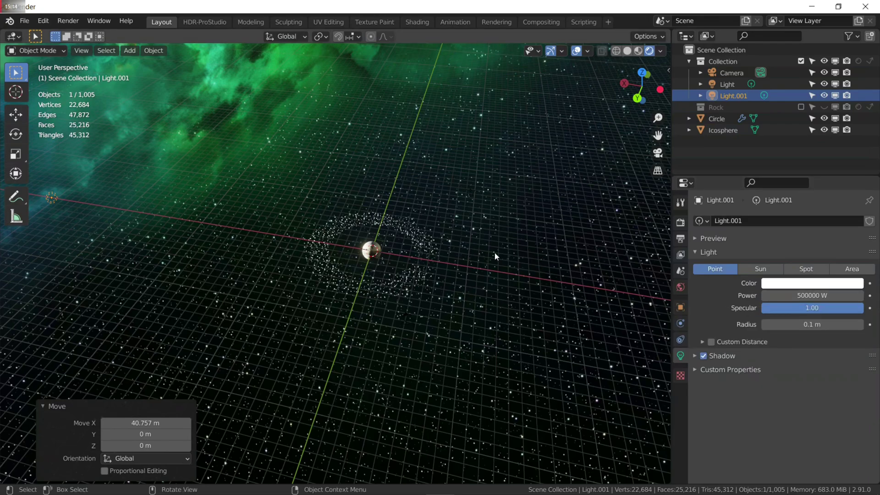
- Set the duplicated point light's power to 200000 W while viewing the scene through the camera
scroll(458, 252, up, 6)
middle_drag(449, 252, 333, 208)
key(KP_0)
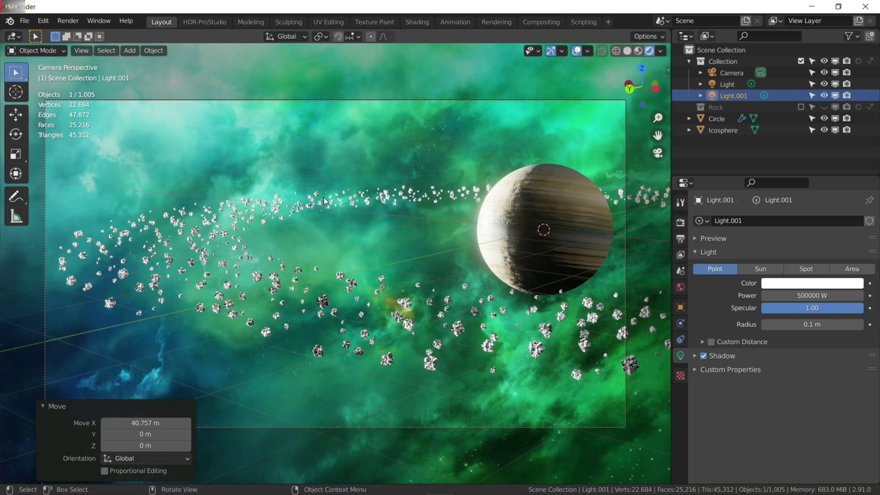
click(794, 295)
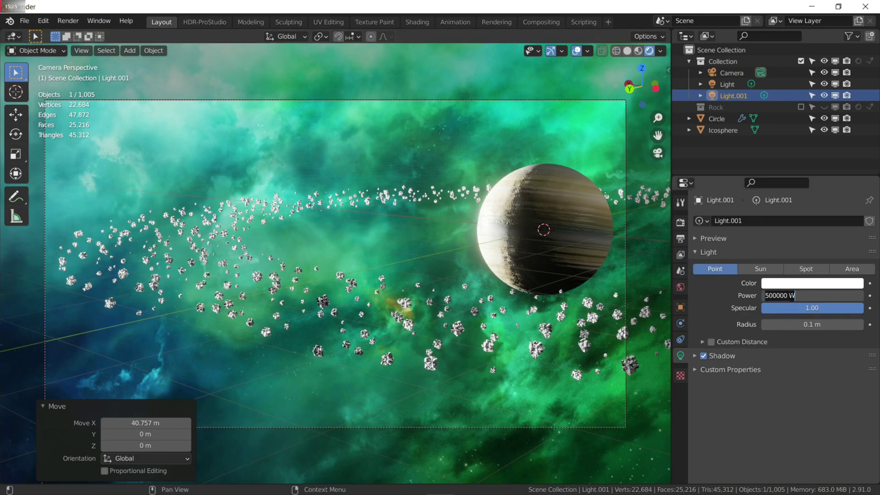
click(769, 295)
key(Return)
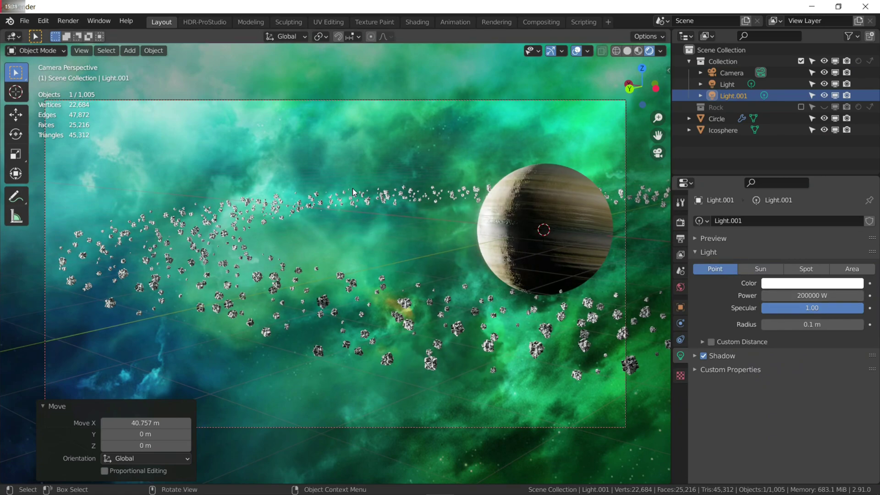
click(446, 186)
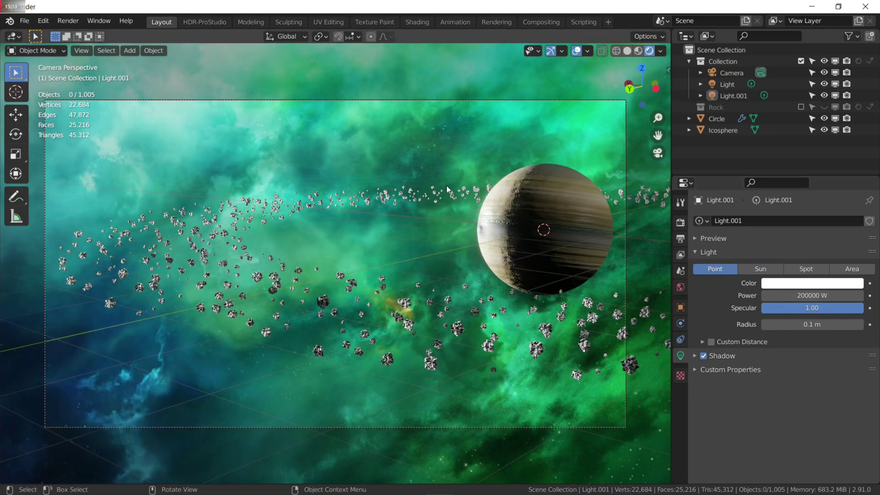
- Rotate the Space 03 sky of the world background to 34°
click(681, 339)
click(681, 324)
click(680, 307)
click(680, 356)
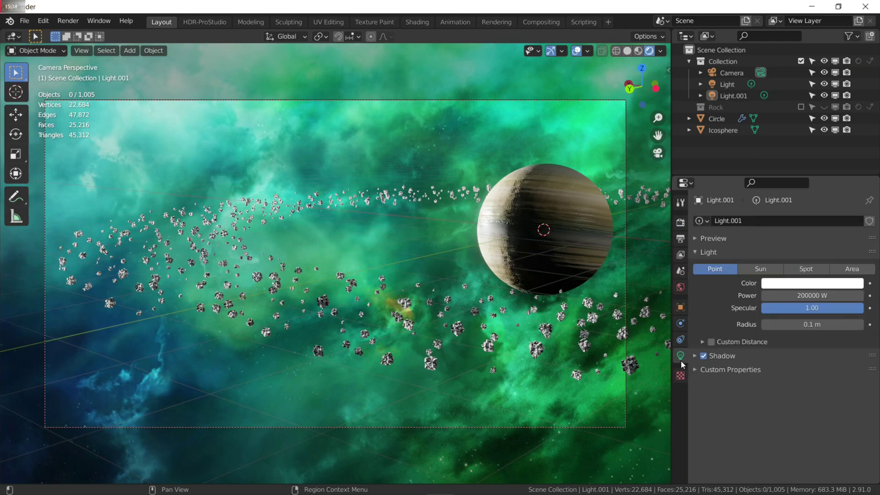
click(681, 287)
scroll(761, 375, down, 3)
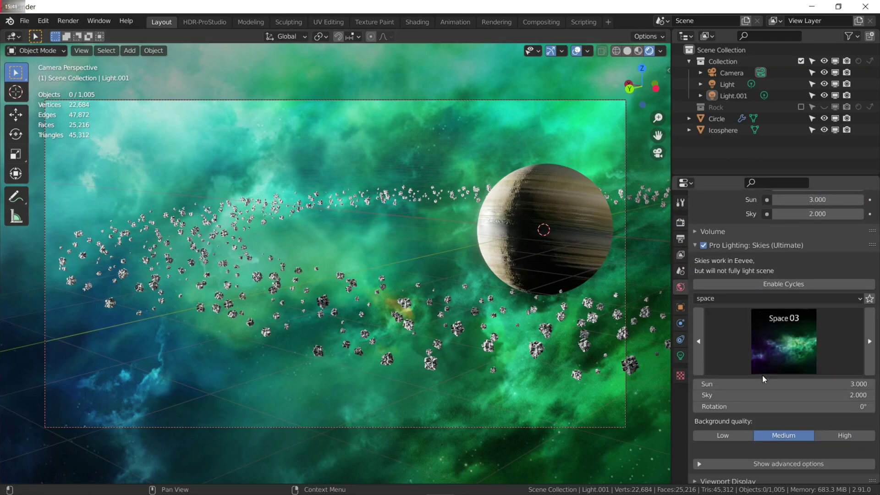
drag(775, 407, 801, 407)
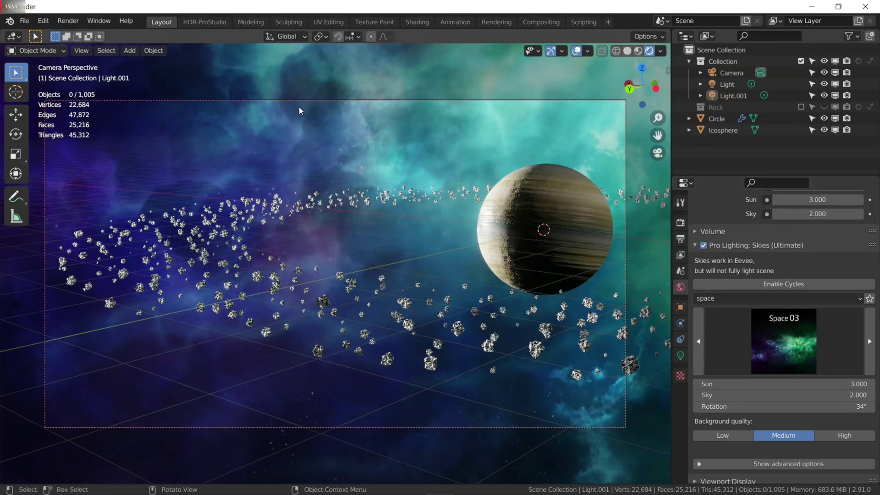
- Set the number of particles on the rock ring's particle system to 2000
click(384, 298)
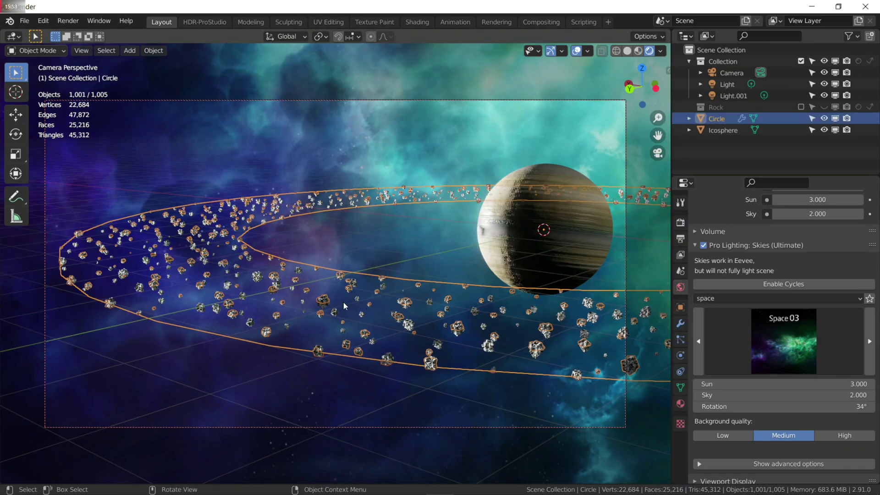
click(680, 324)
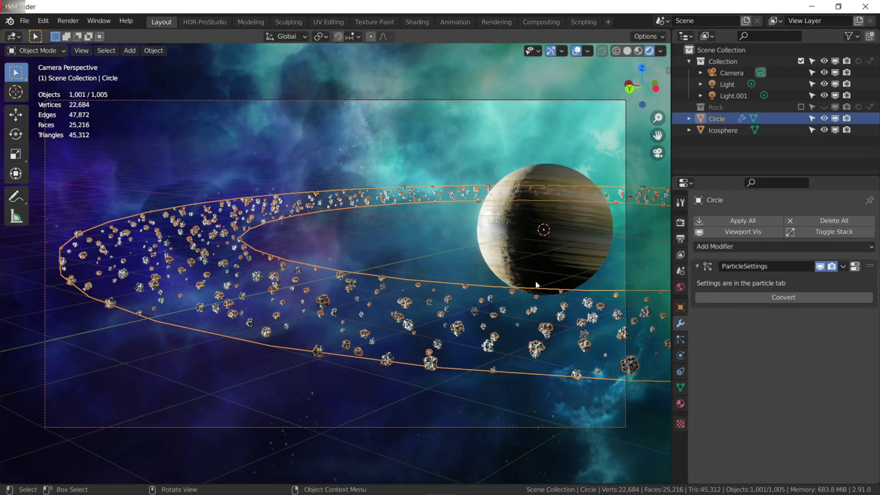
click(681, 339)
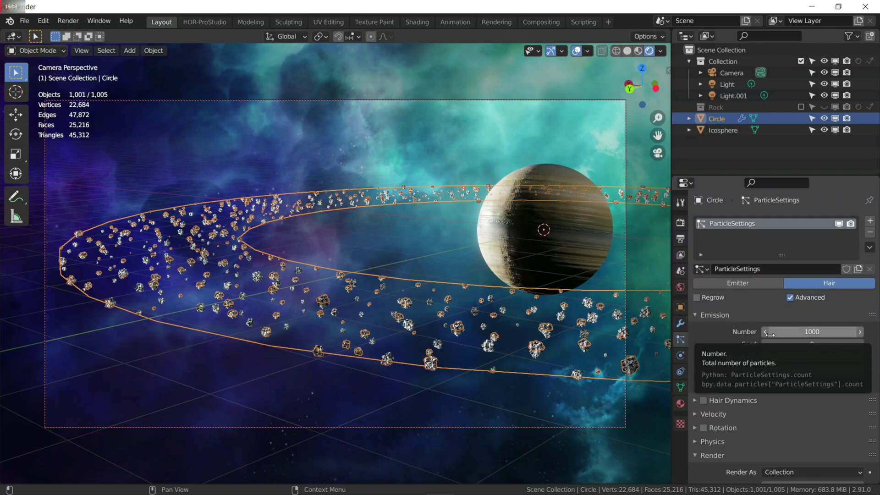
click(815, 333)
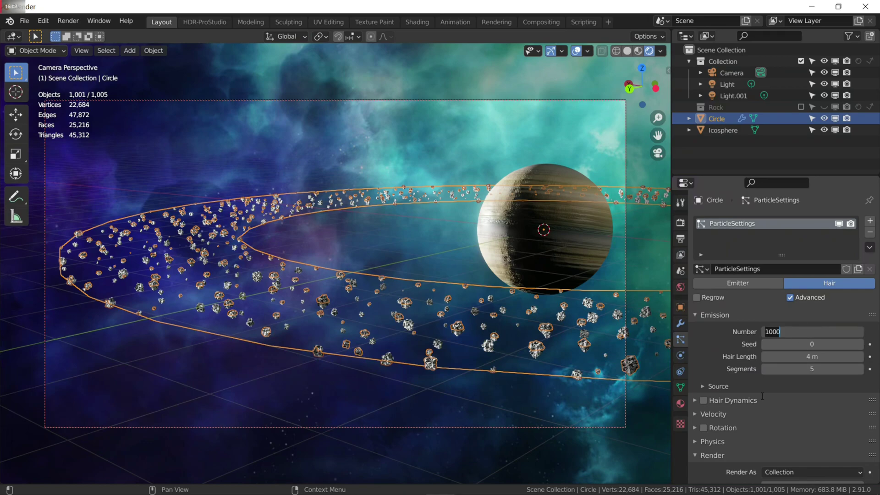
text(2)
key(Return)
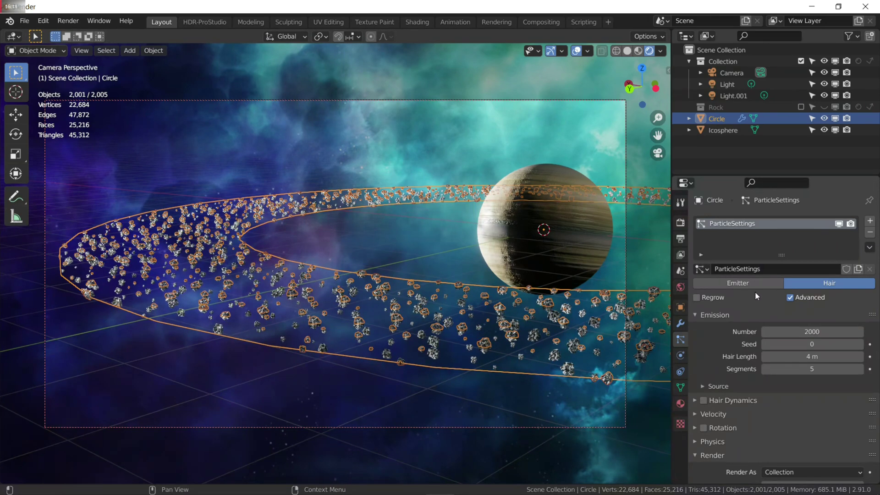
- Set the render scale of the ring's rock particles to 0.020
scroll(749, 342, down, 8)
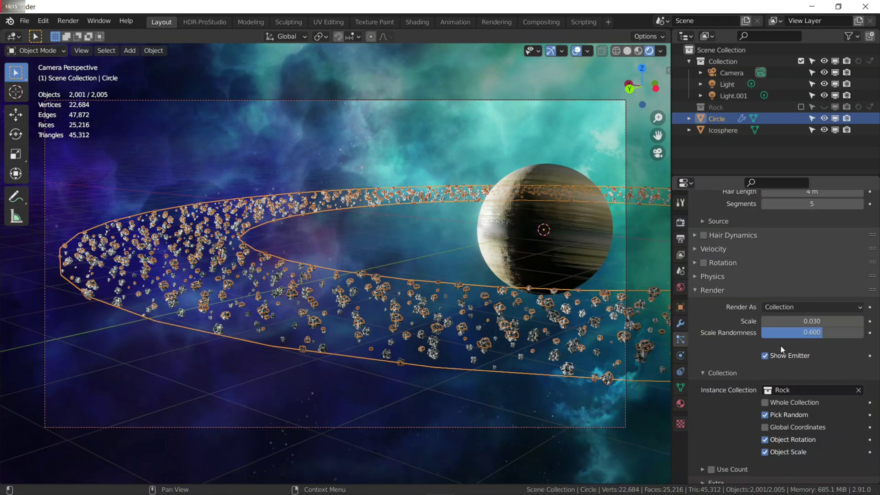
click(766, 321)
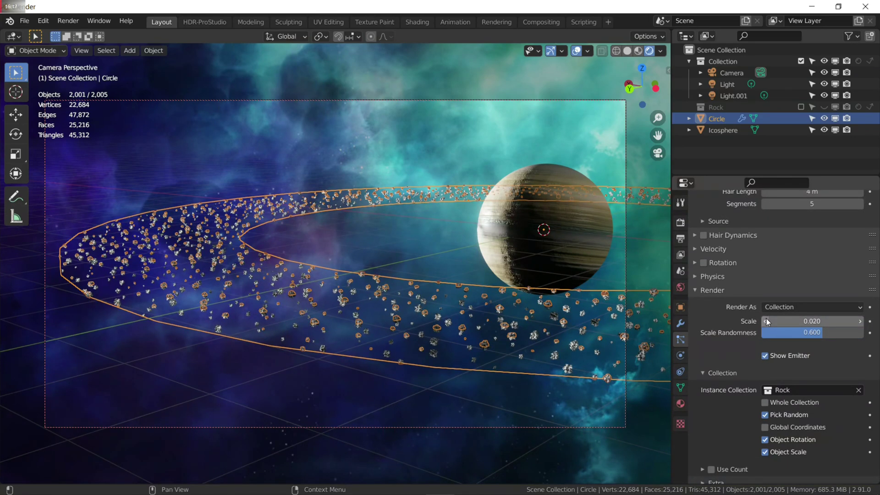
click(766, 320)
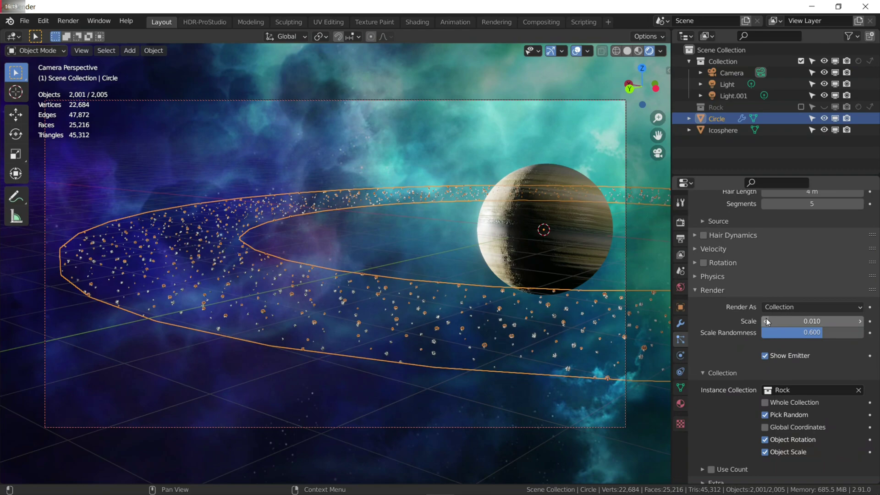
click(860, 321)
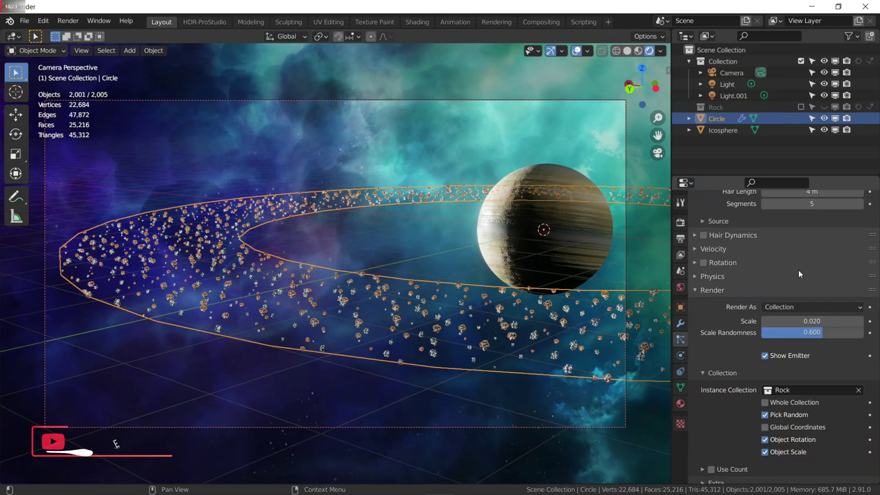
- Convert the ring's particle instances into real rock objects
scroll(798, 270, up, 3)
scroll(798, 271, up, 5)
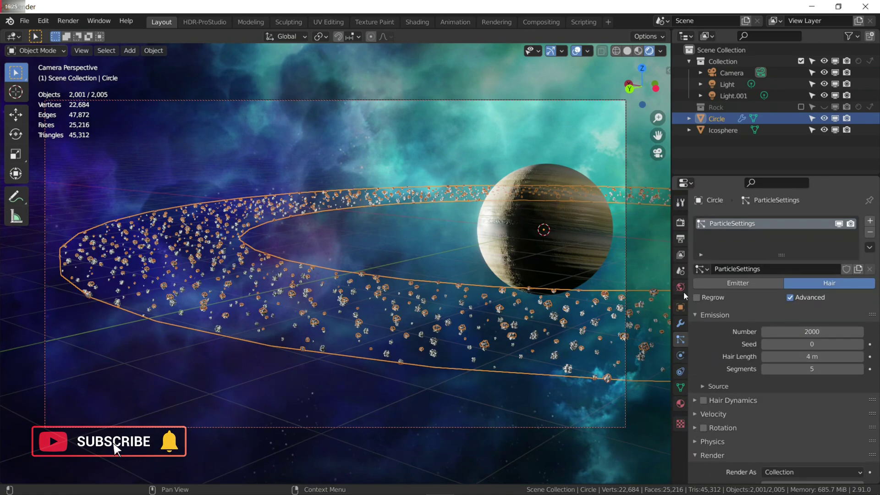
click(680, 323)
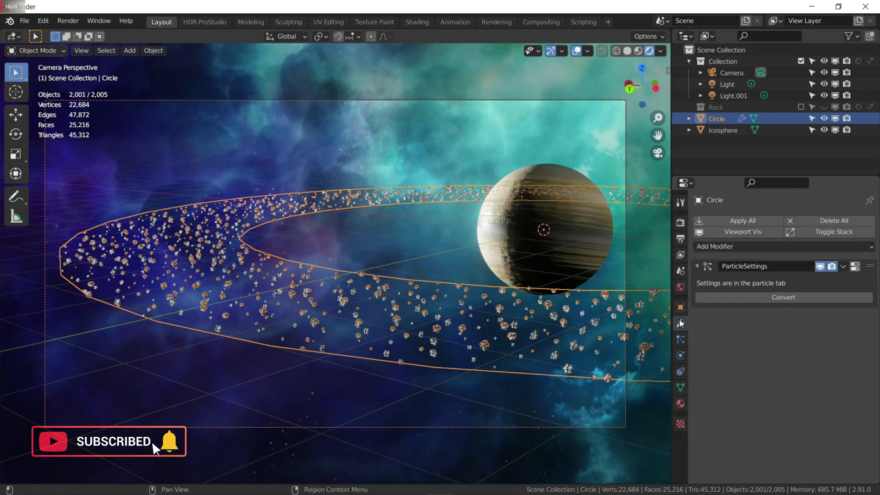
click(747, 298)
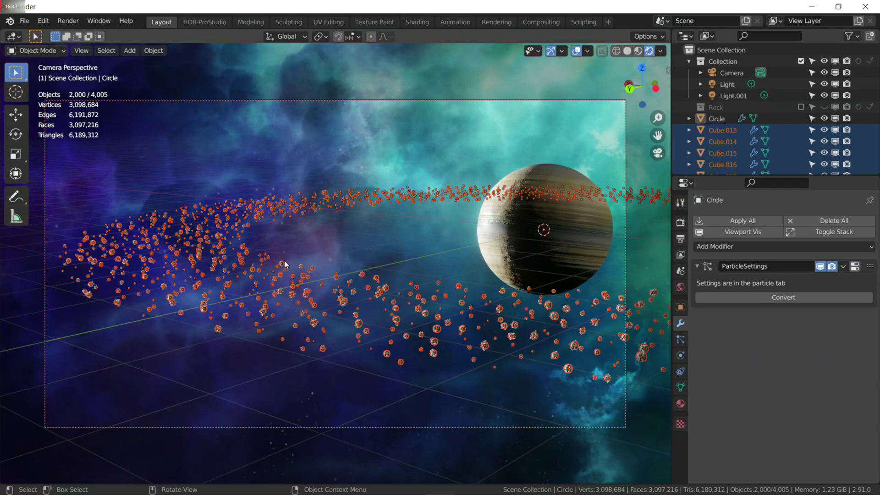
- Move the converted rock objects into a new collection named "Applyed Rocks"
scroll(714, 130, down, 15)
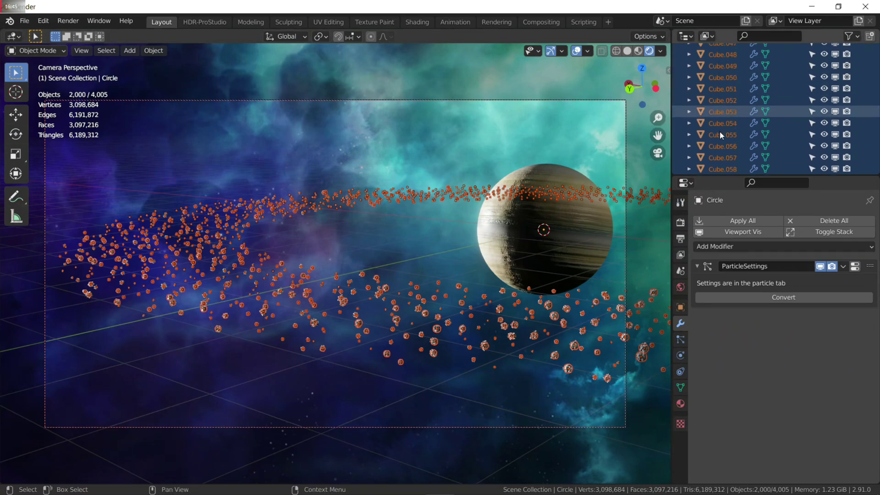
scroll(720, 131, down, 10)
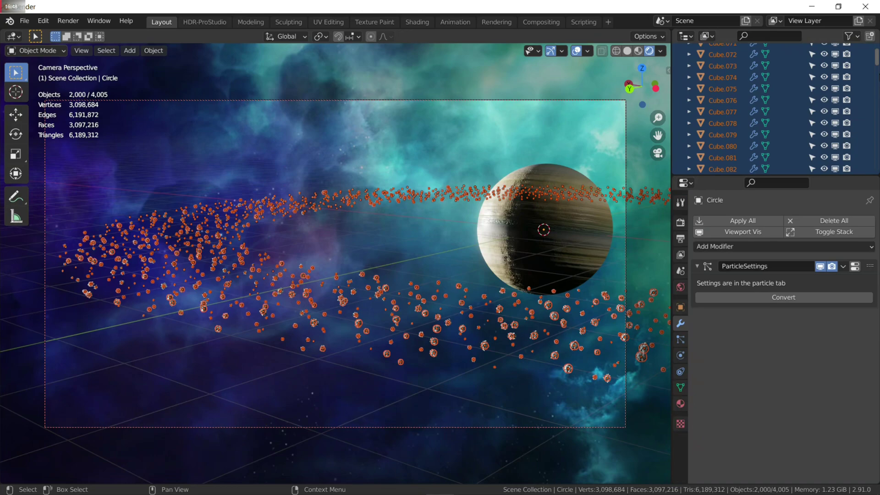
mouse_move(877, 57)
mouse_down()
mouse_move(877, 146)
mouse_move(876, 43)
mouse_up()
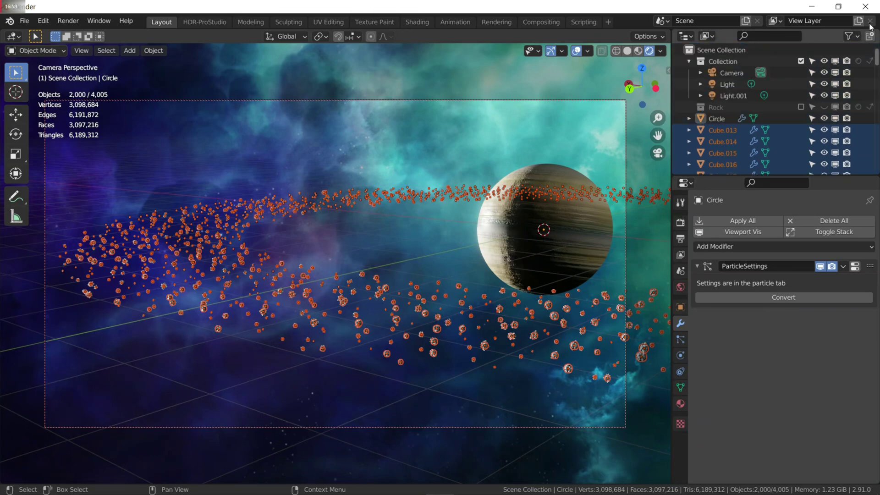
key(m)
click(445, 182)
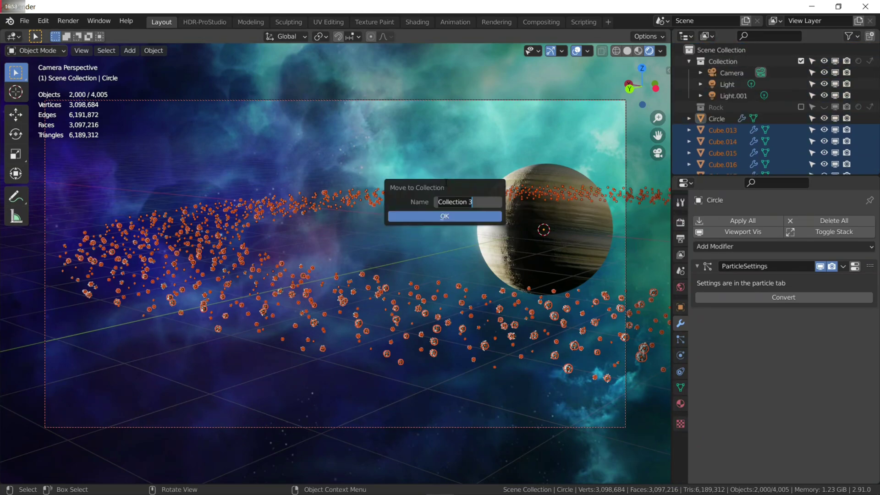
text(Applyed Rocks)
key(Return)
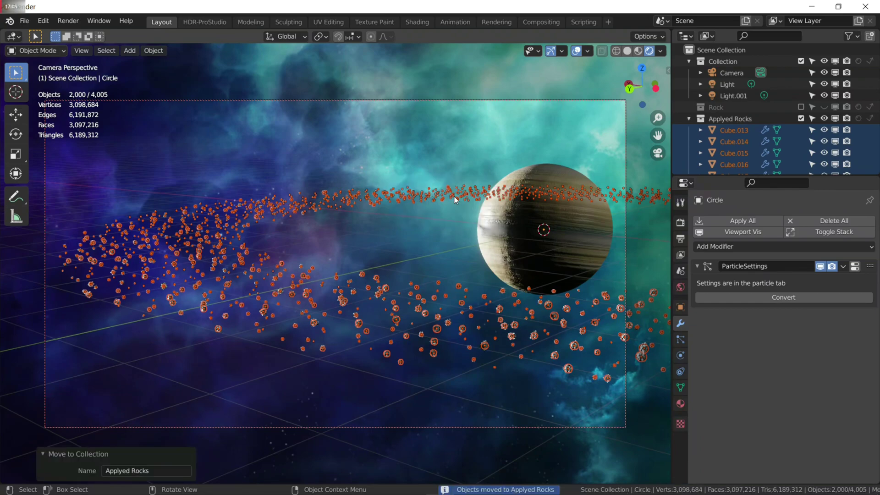
- Re-enable the Rock collection and delete all its original rocks, from Cube through Cube.012
click(727, 108)
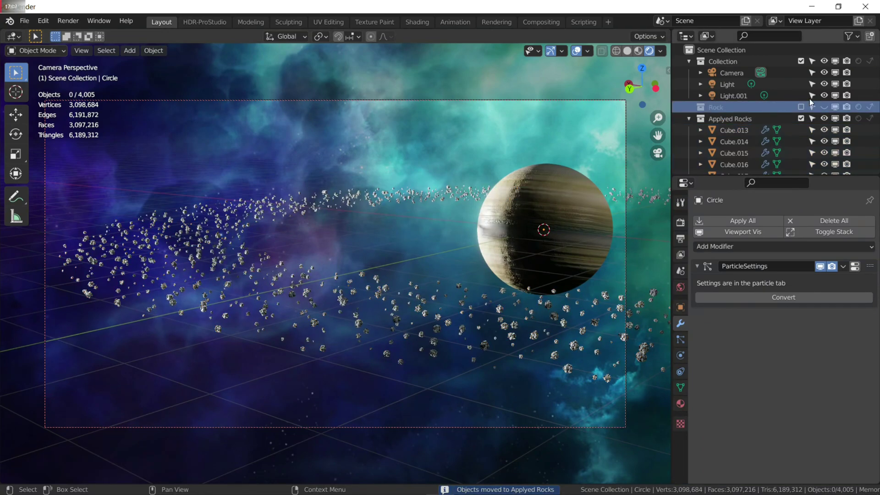
click(802, 107)
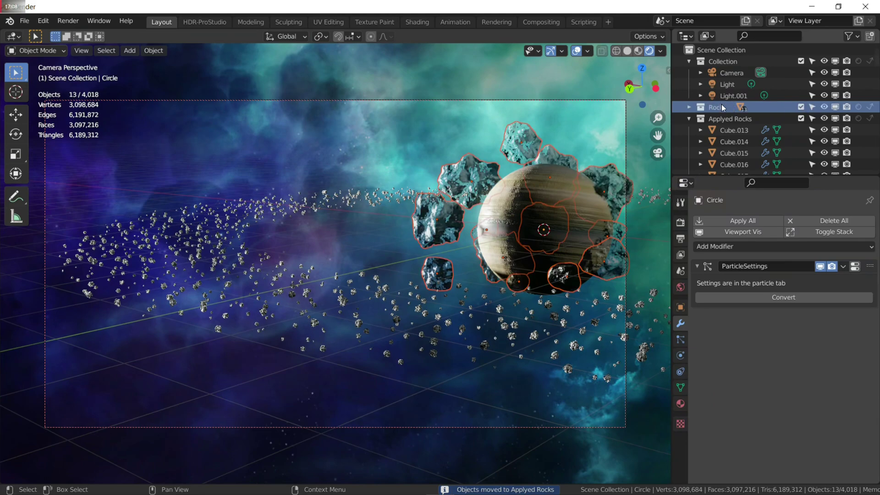
click(733, 120)
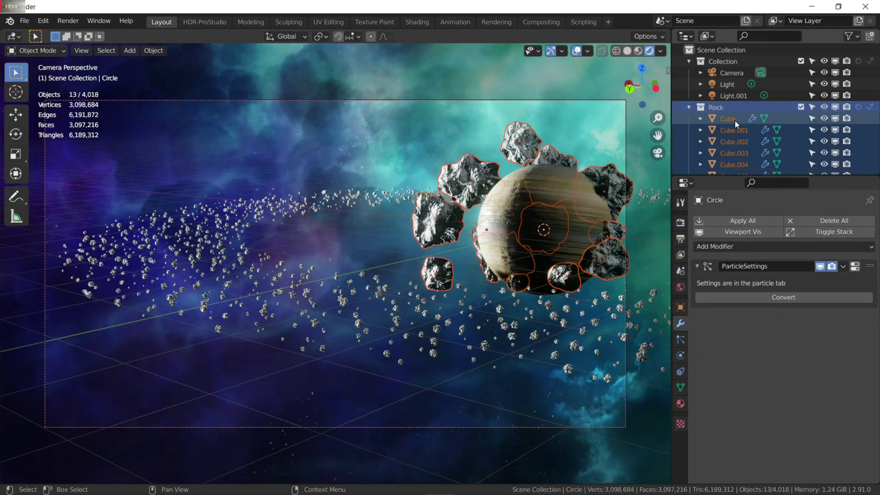
scroll(735, 120, down, 8)
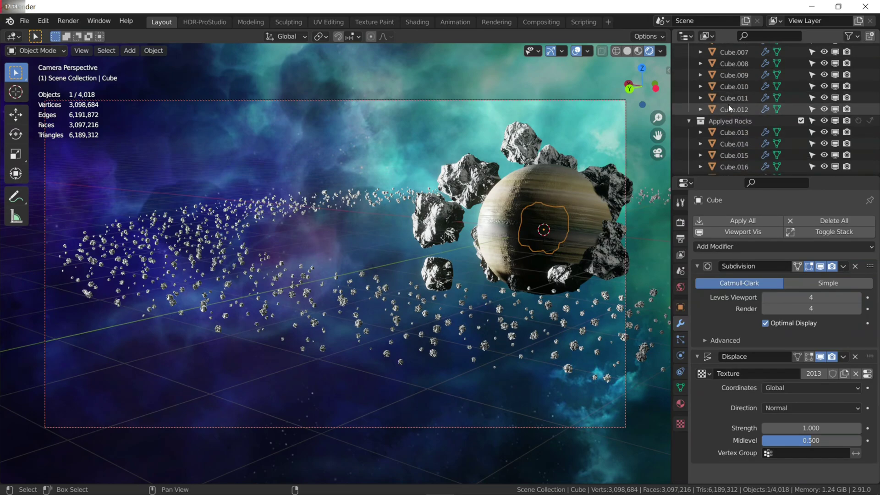
shift+click(735, 108)
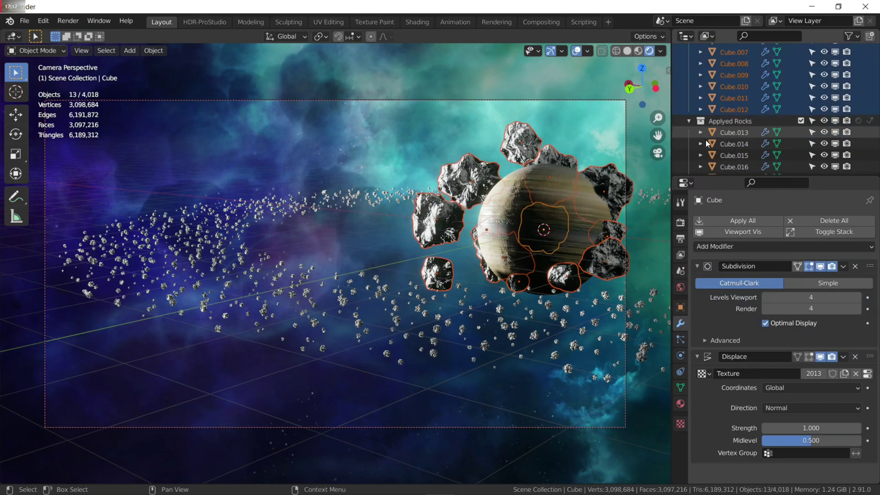
key(x)
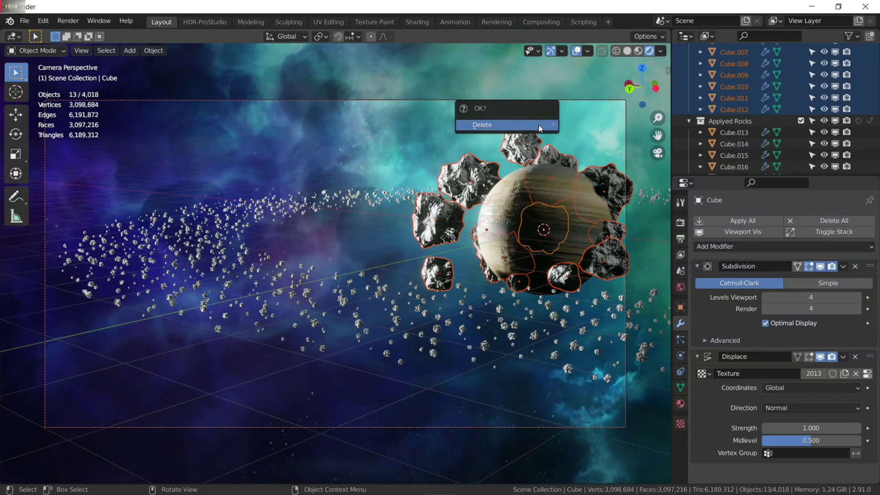
key(Return)
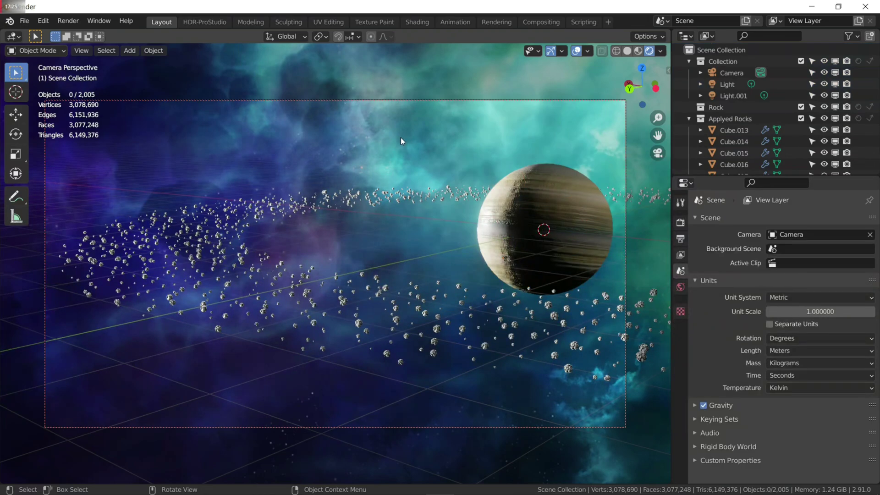
scroll(441, 186, down, 1)
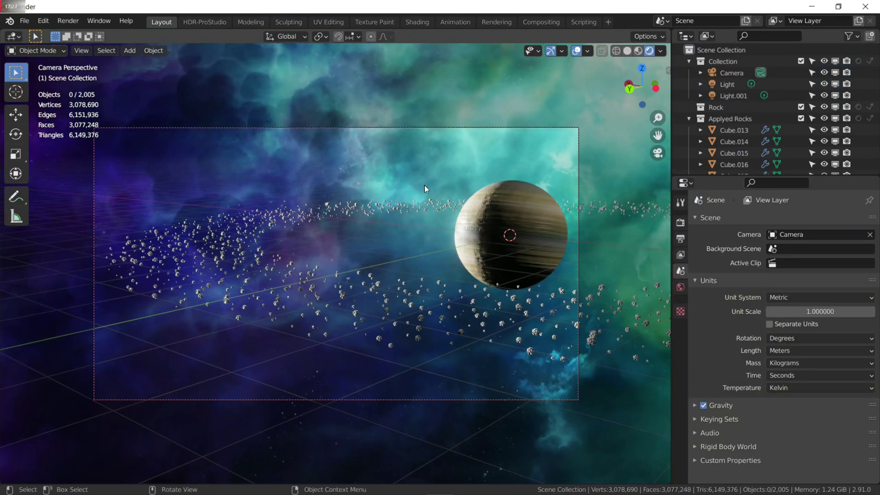
scroll(425, 186, up, 1)
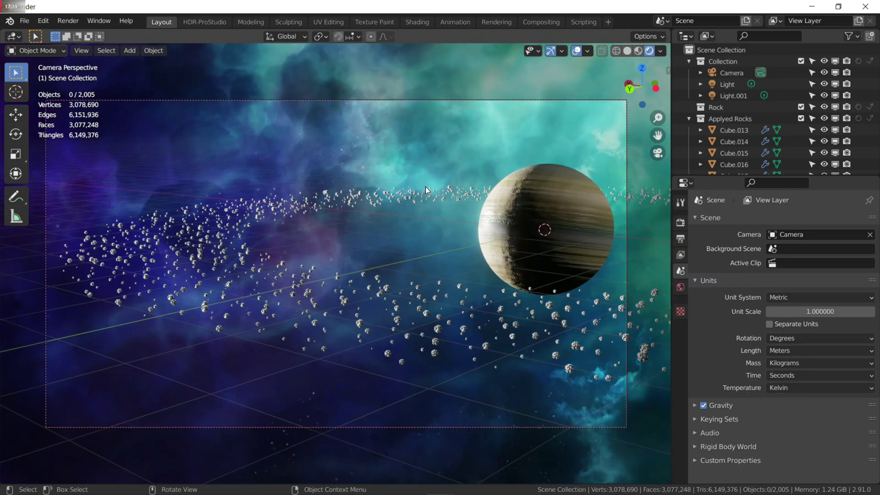
- Set the scene's color management look to Very High Contrast, keeping the Filmic view transform
click(680, 223)
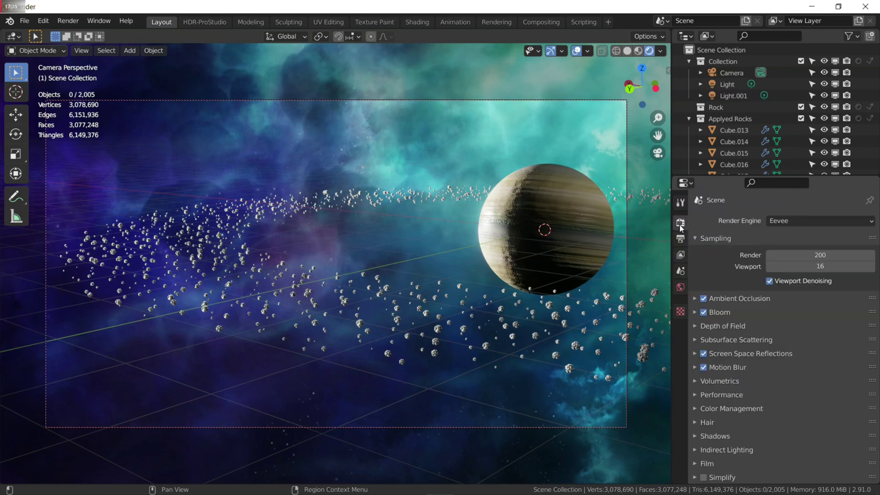
scroll(706, 368, down, 1)
click(700, 377)
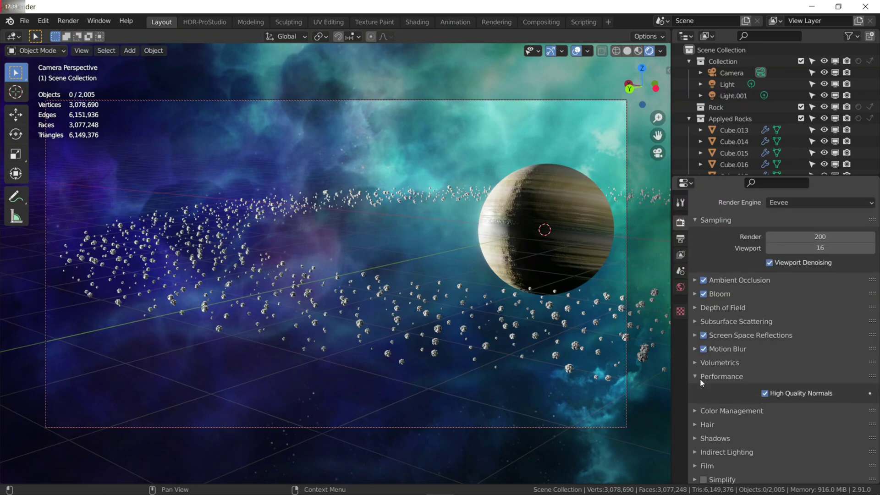
click(700, 379)
click(708, 390)
scroll(779, 381, down, 2)
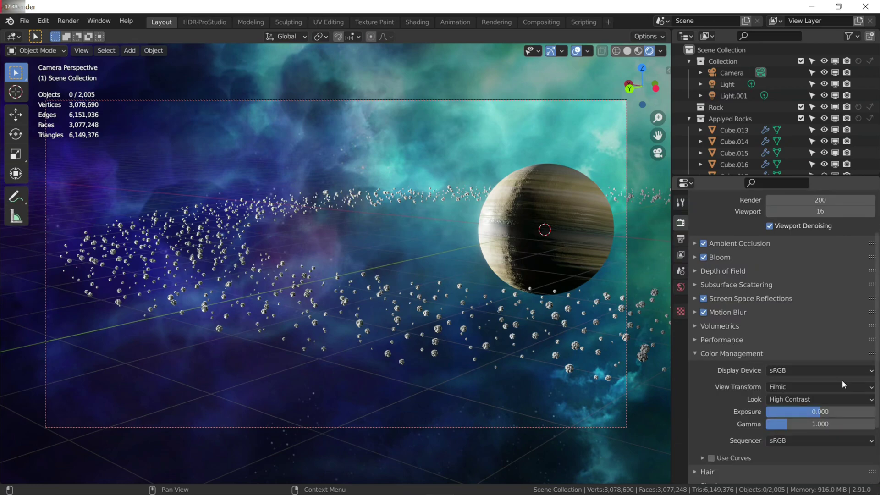
click(804, 400)
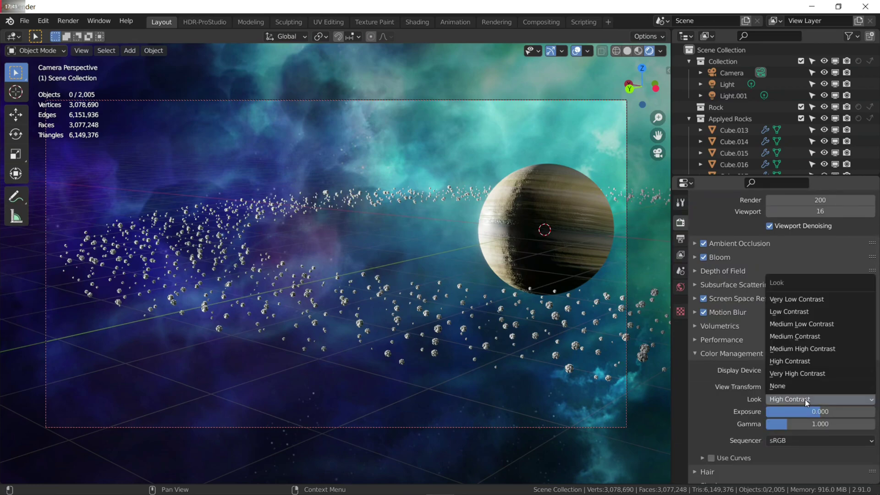
click(793, 378)
scroll(789, 373, down, 4)
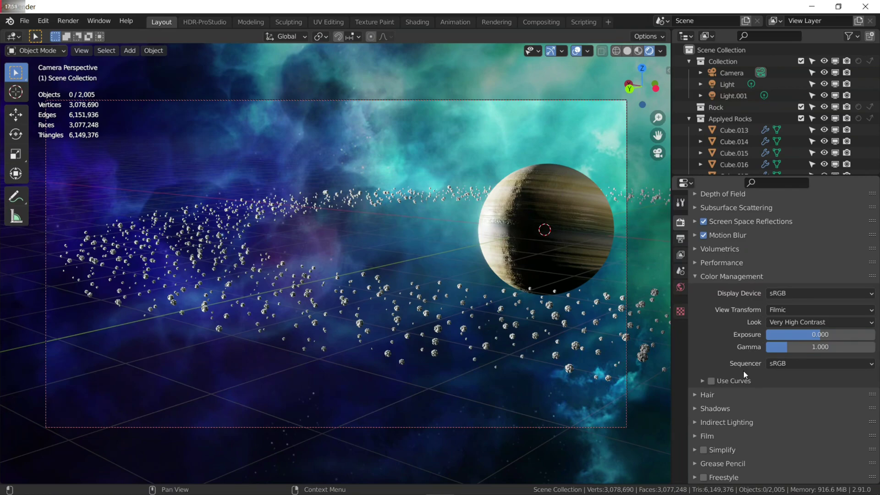
- Double the render output resolution to 3840 × 2160 px
click(680, 254)
click(680, 238)
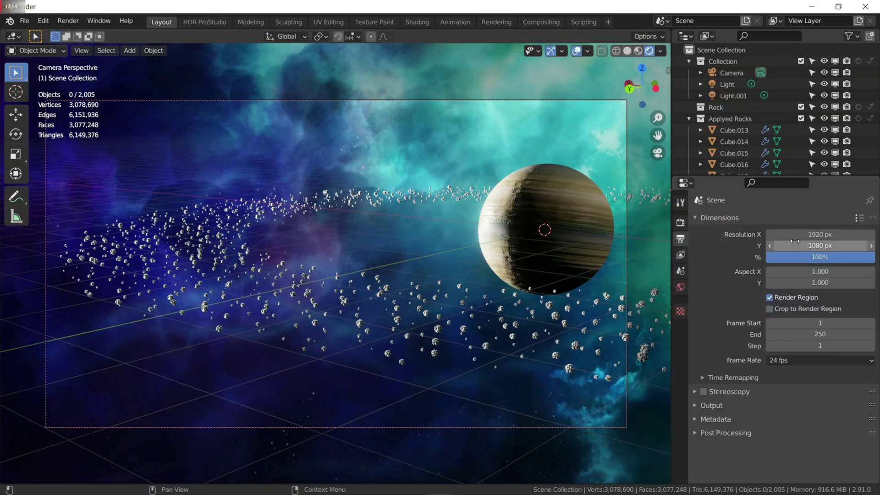
click(790, 297)
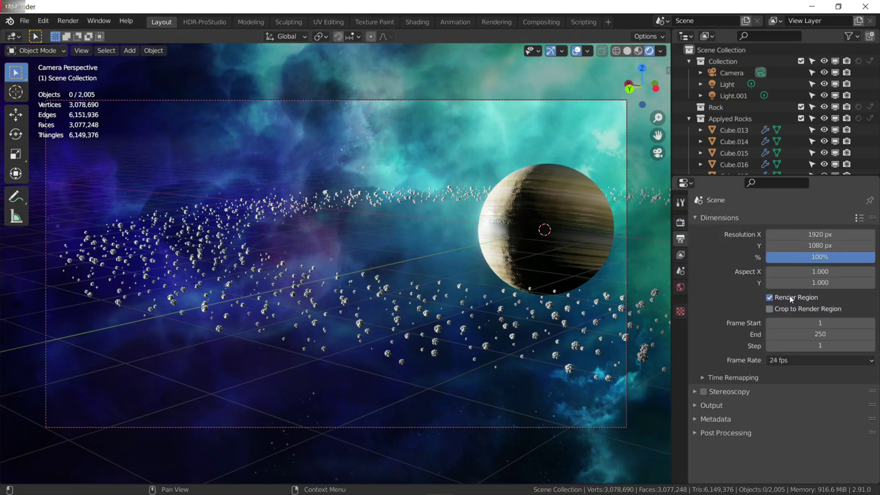
double_click(790, 245)
key(Return)
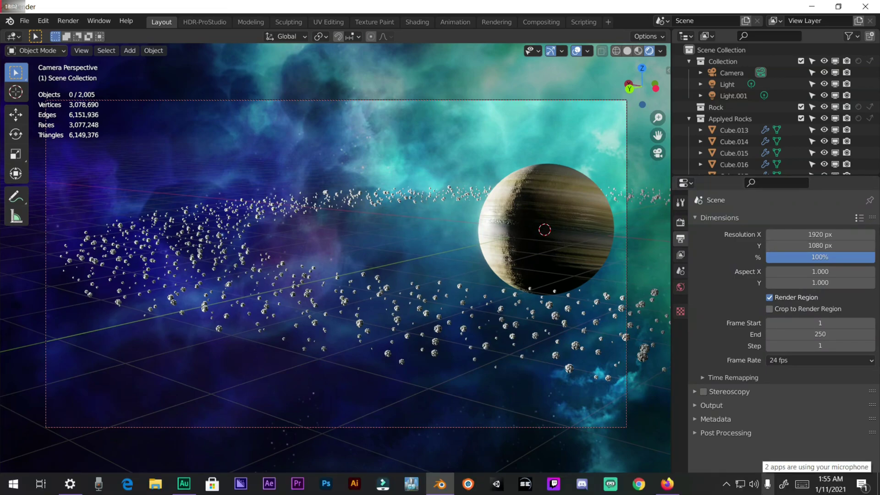
click(810, 245)
key(End)
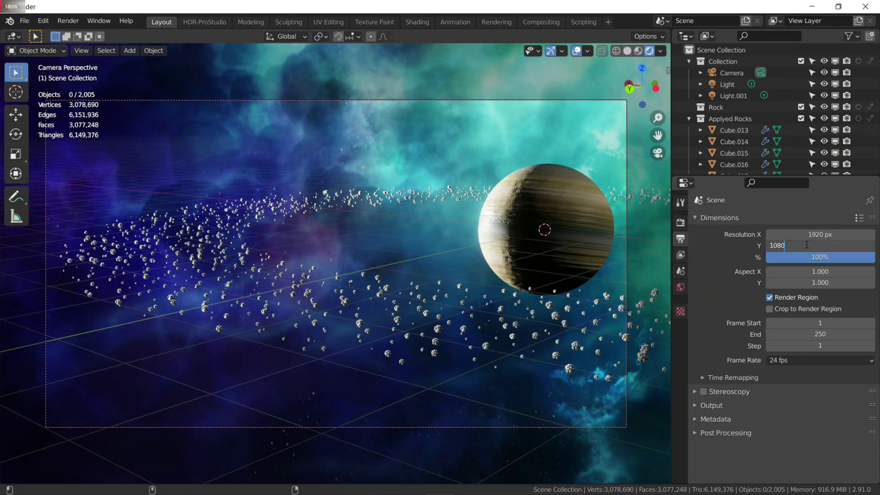
text(*2)
key(Return)
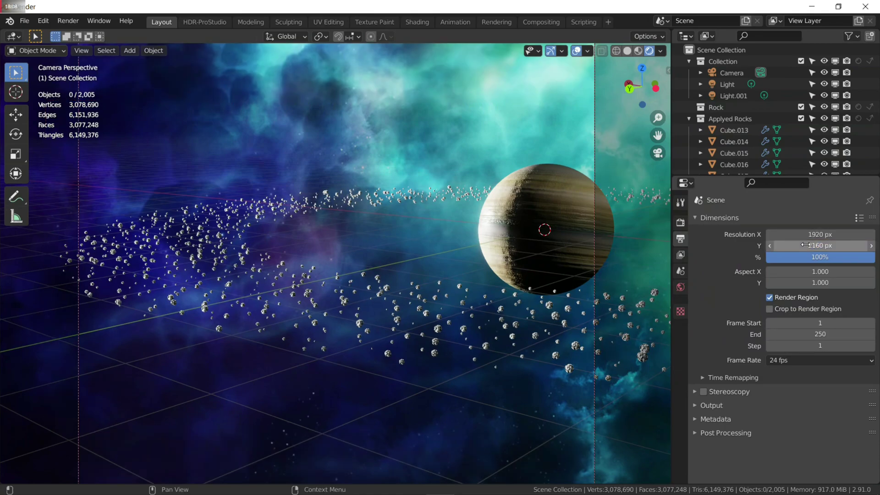
click(831, 237)
click(830, 239)
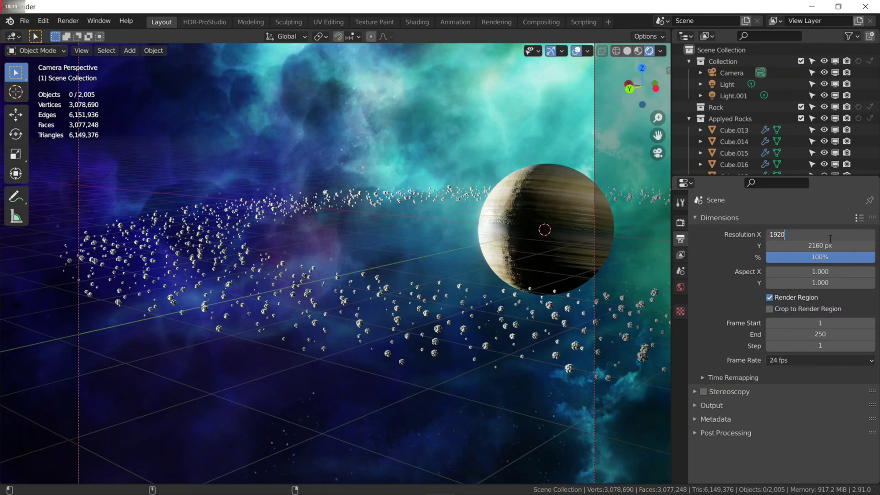
text(*2)
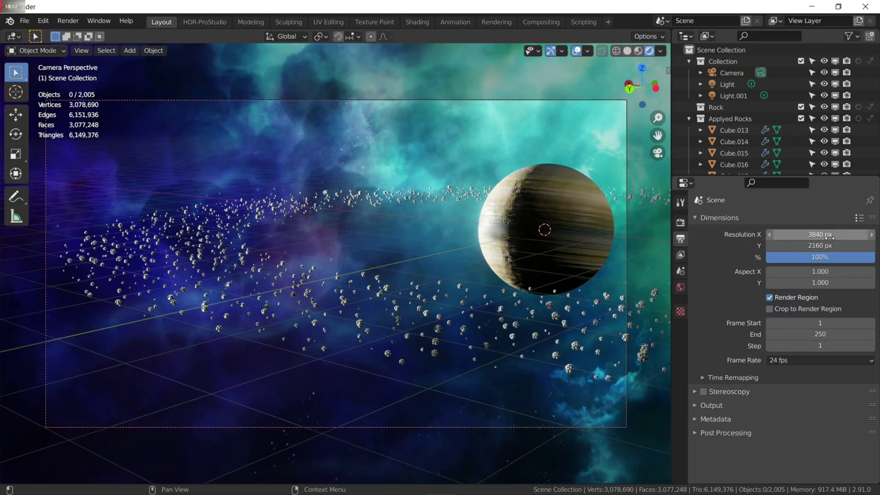
key(Return)
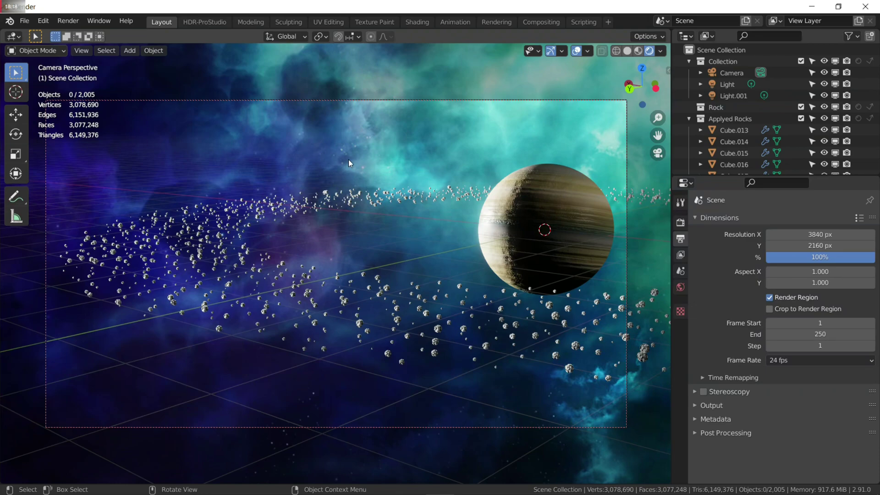
- Save the scene as untitled1.blend in the Blender Libray folder
key(ctrl+s)
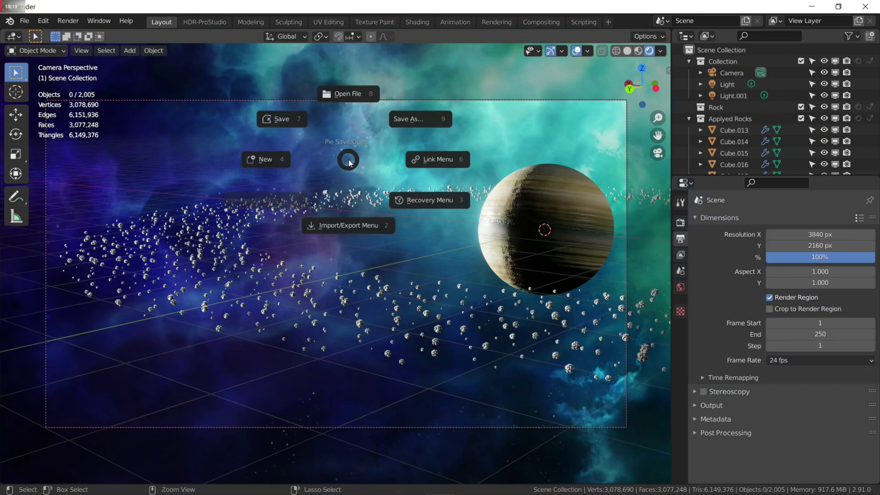
click(293, 125)
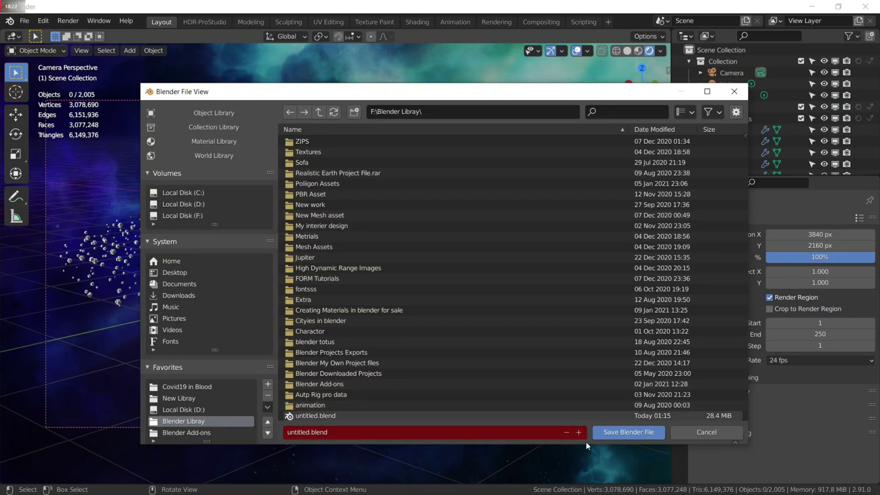
click(579, 432)
click(628, 432)
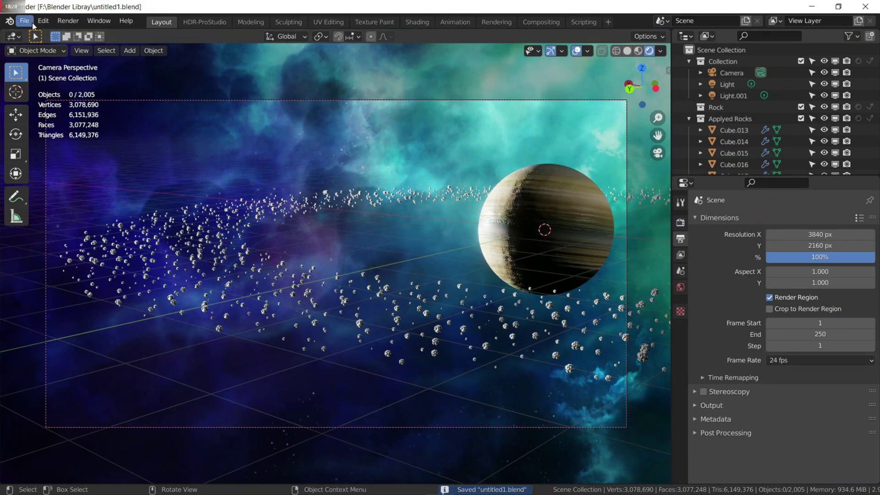
click(68, 21)
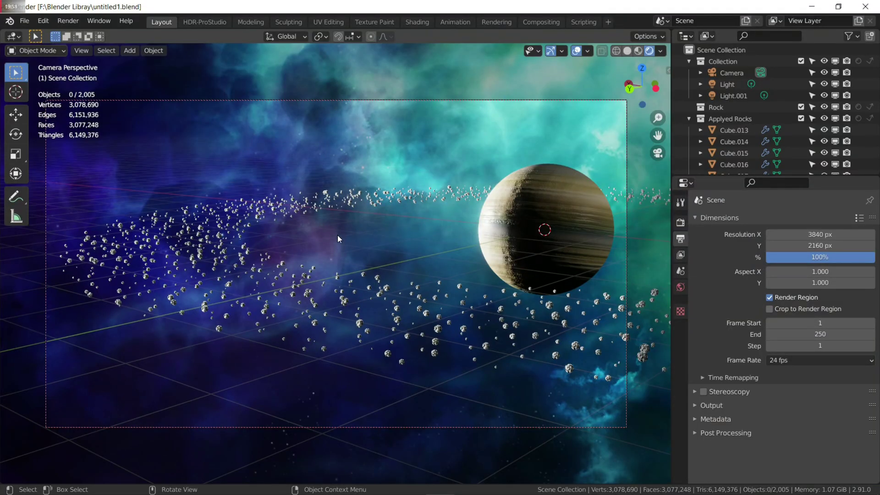
- Delete the flat circle object that served as the rock ring's emitter
click(289, 300)
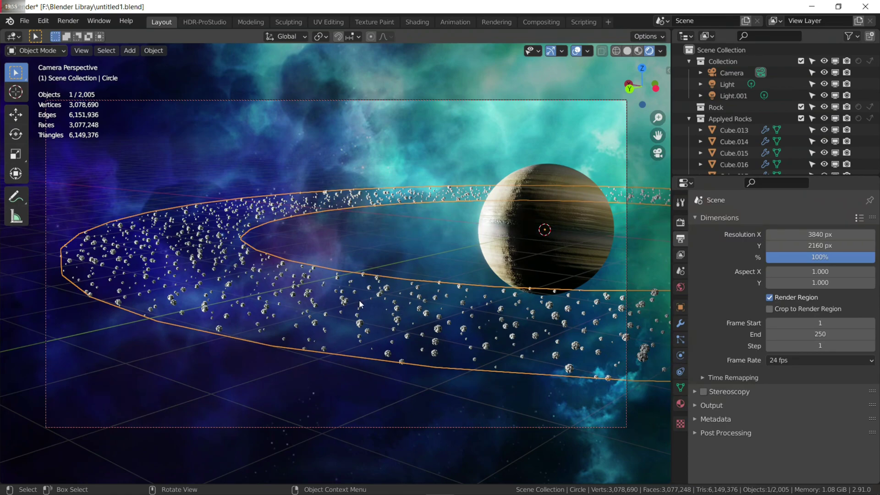
key(Delete)
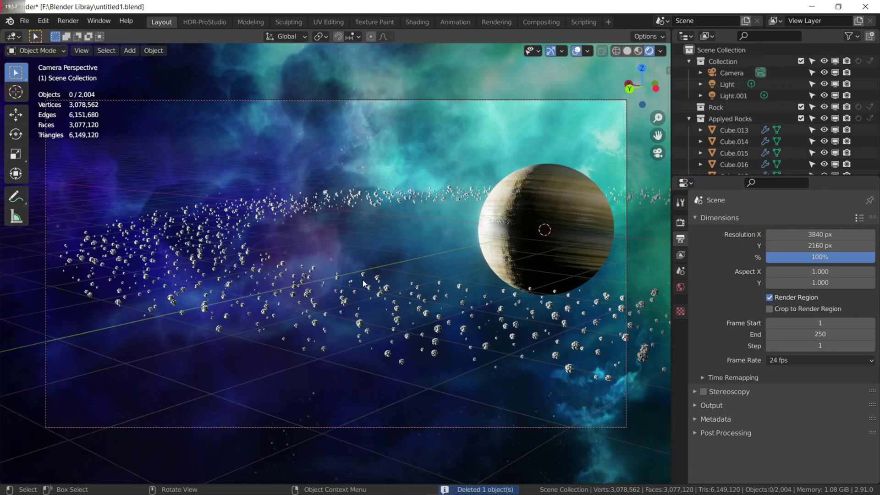
- Select every rock in the Applyed Rocks collection, from Cube.013 through Cube.2012, and rotate them 8° in the camera view
click(342, 292)
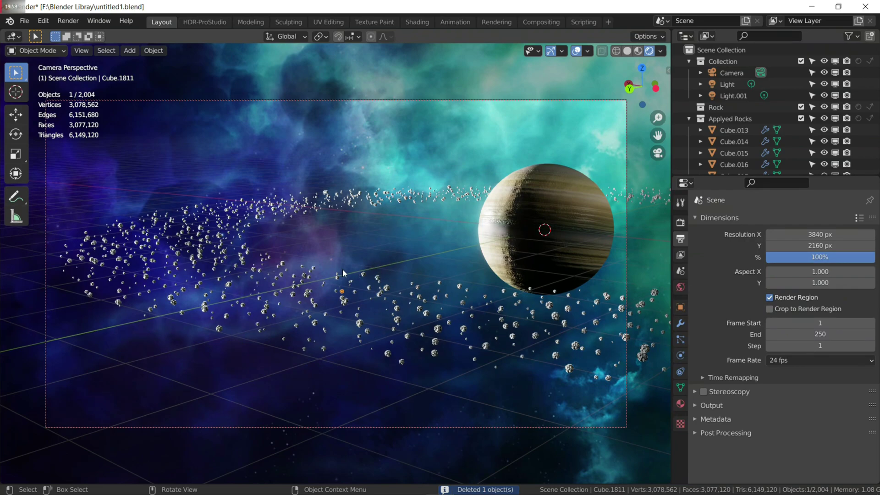
click(689, 119)
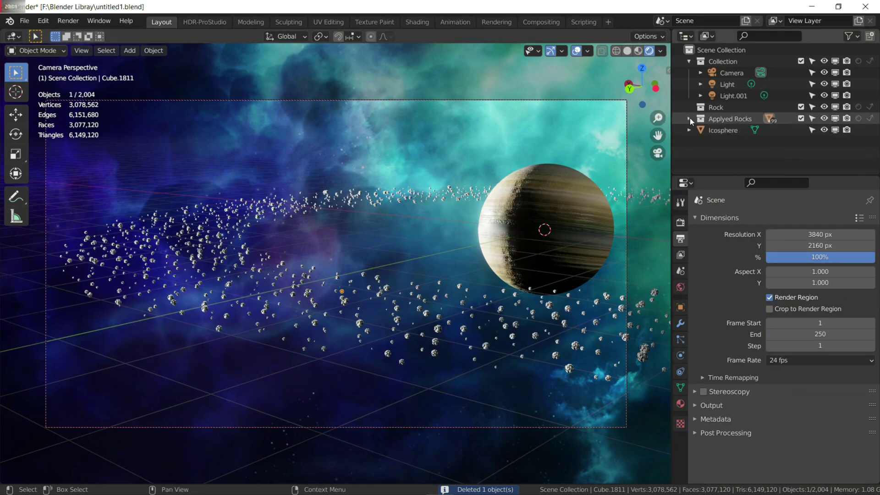
click(716, 118)
click(688, 119)
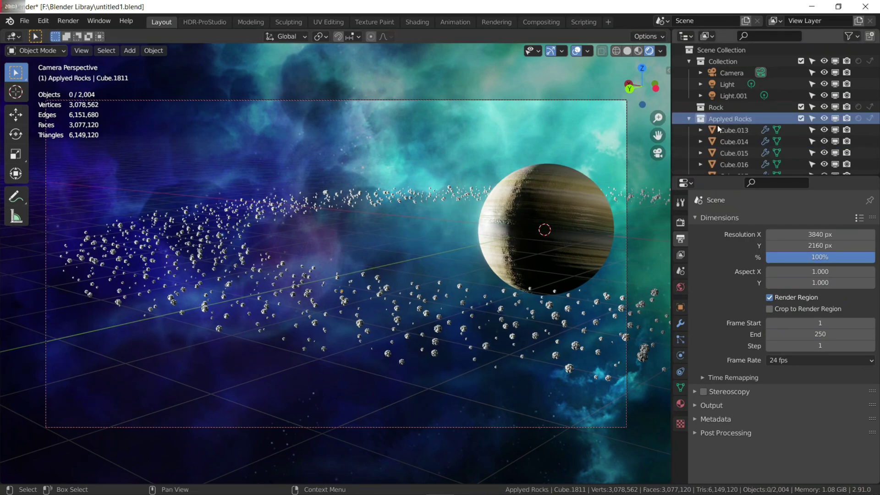
click(734, 130)
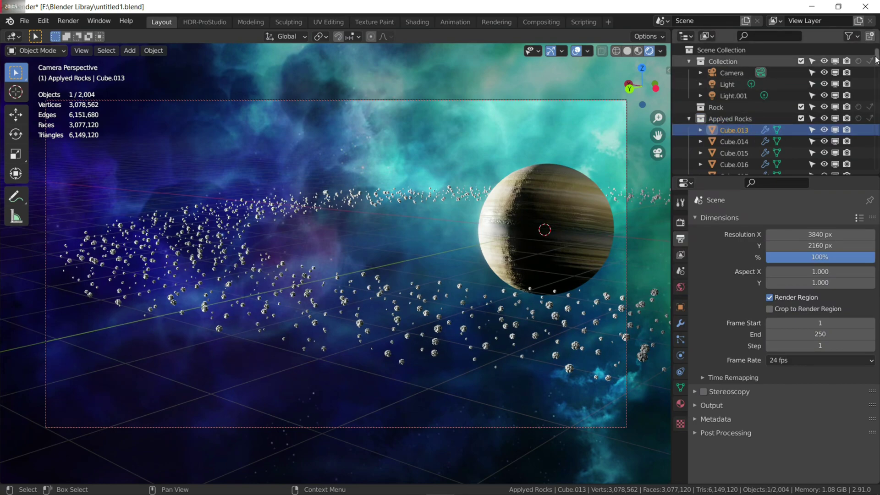
drag(876, 59, 875, 172)
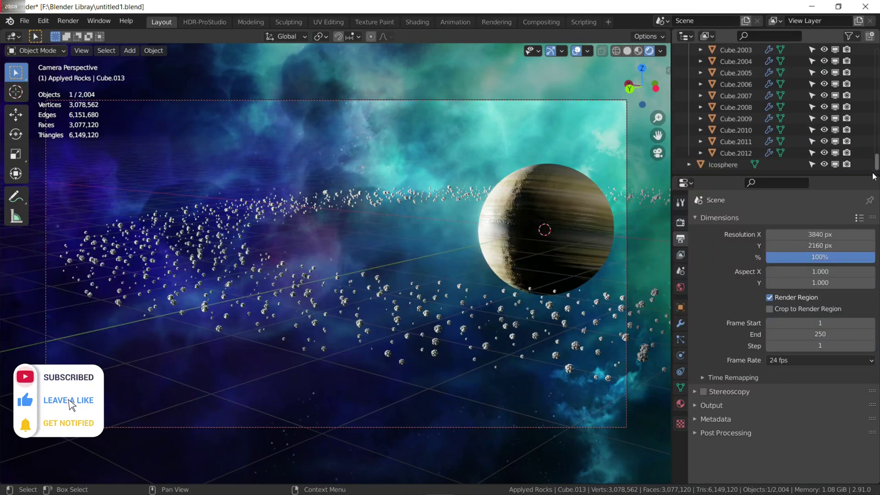
shift+click(746, 151)
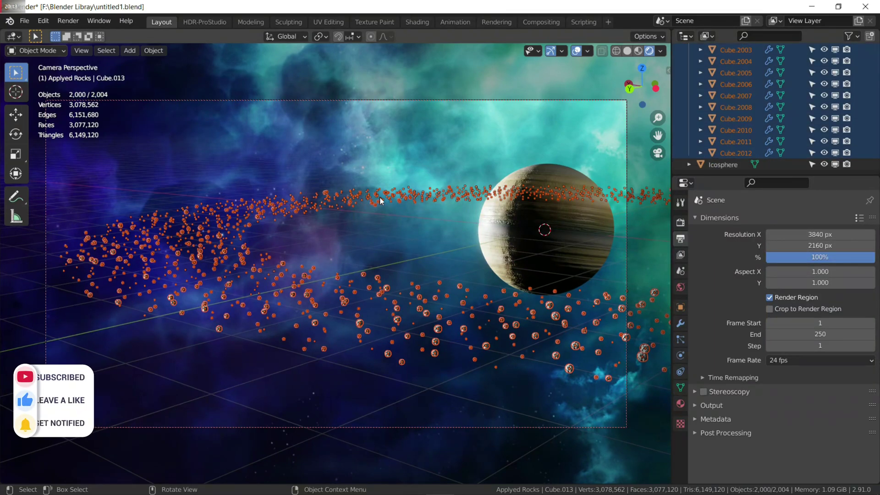
key(s)
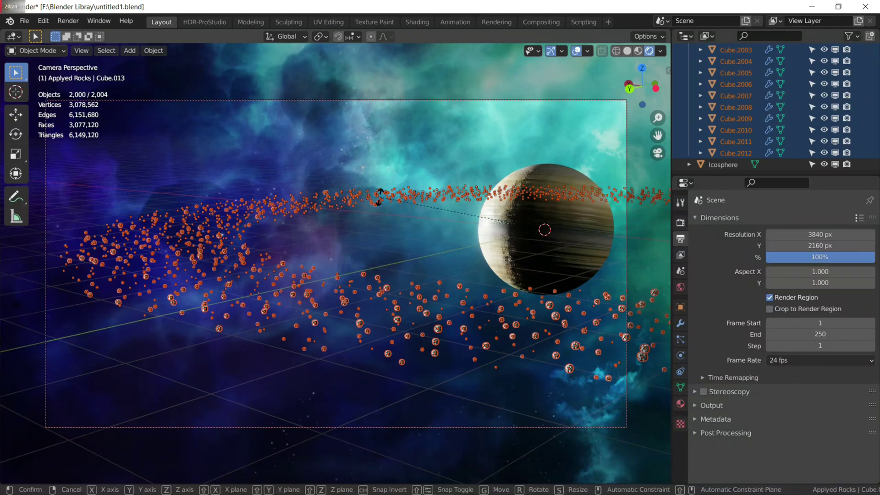
key(r)
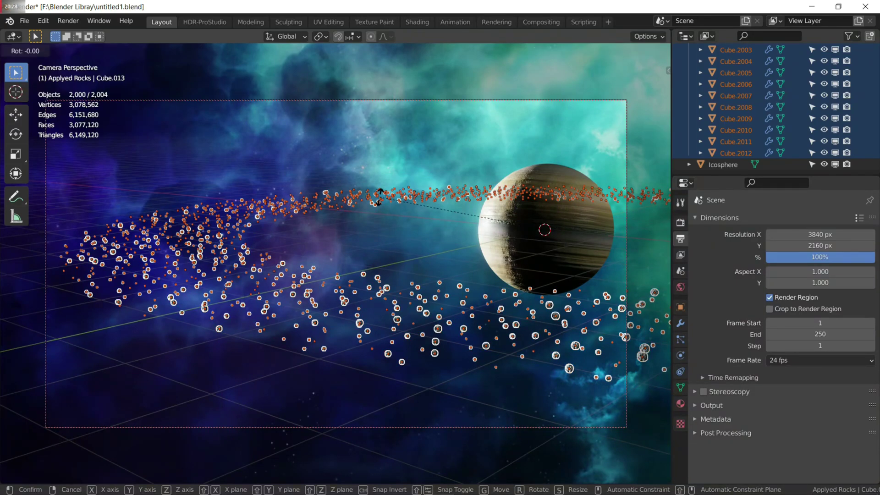
text(8)
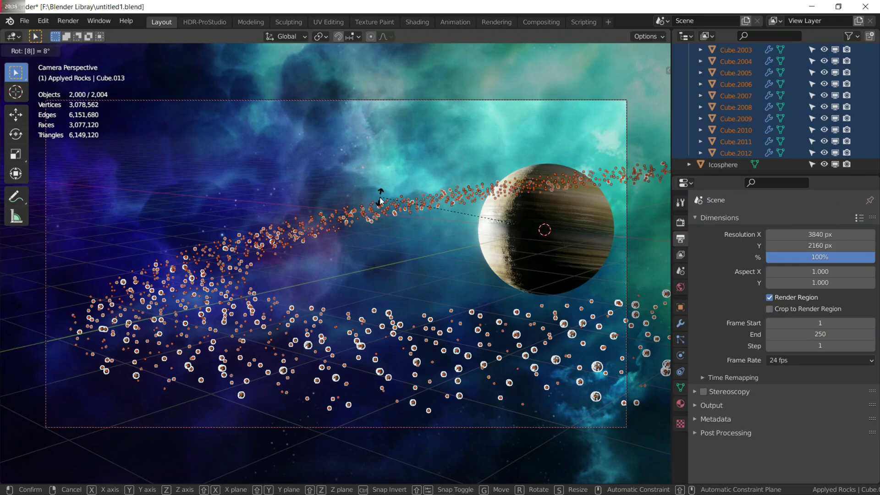
key(Return)
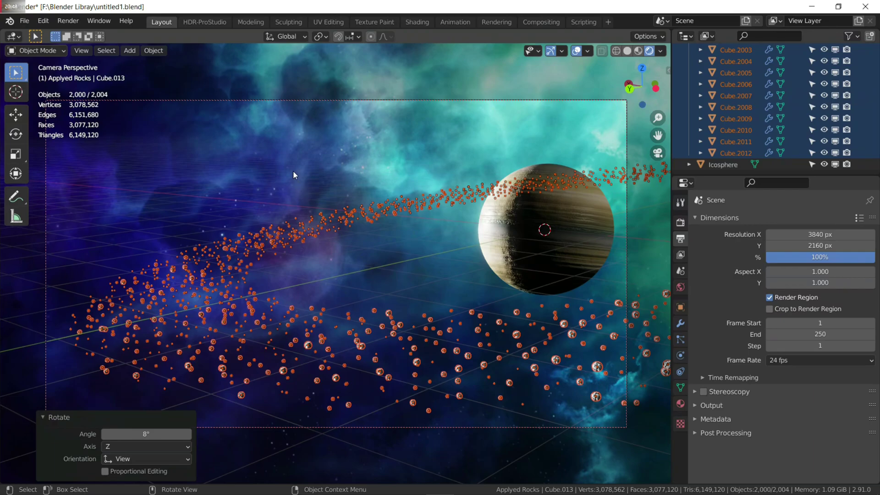
click(386, 233)
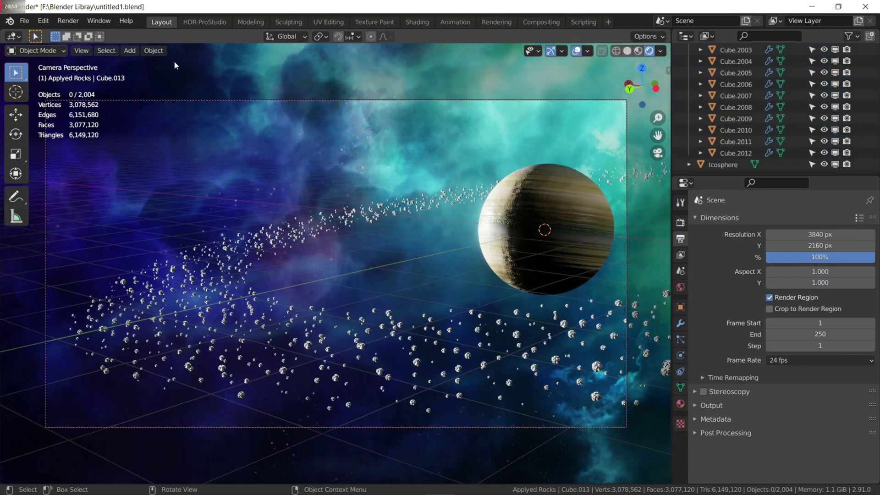
- Render the still image from the camera and inspect the finished frame of the planet and its rock ring
click(68, 21)
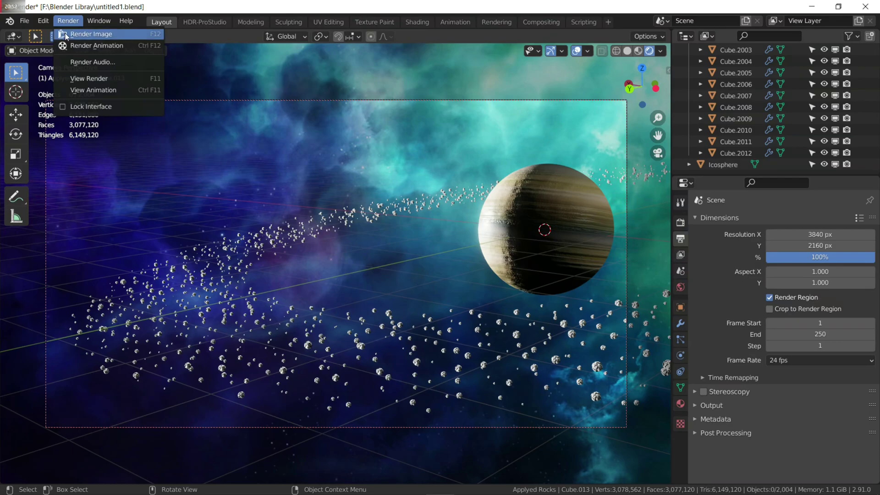
click(81, 38)
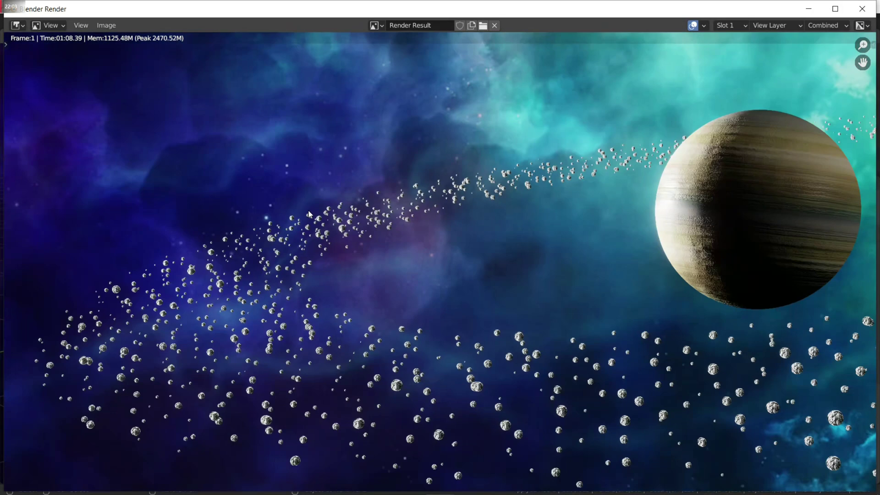
scroll(308, 210, down, 2)
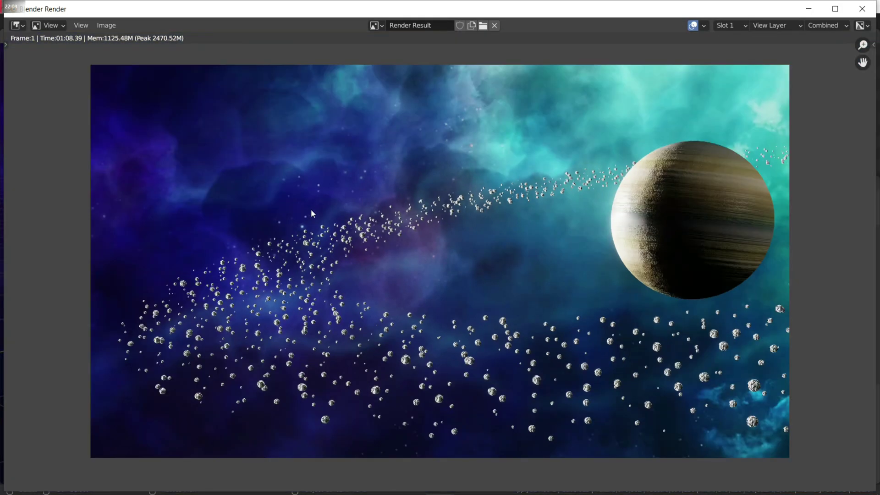
middle_drag(338, 196, 339, 197)
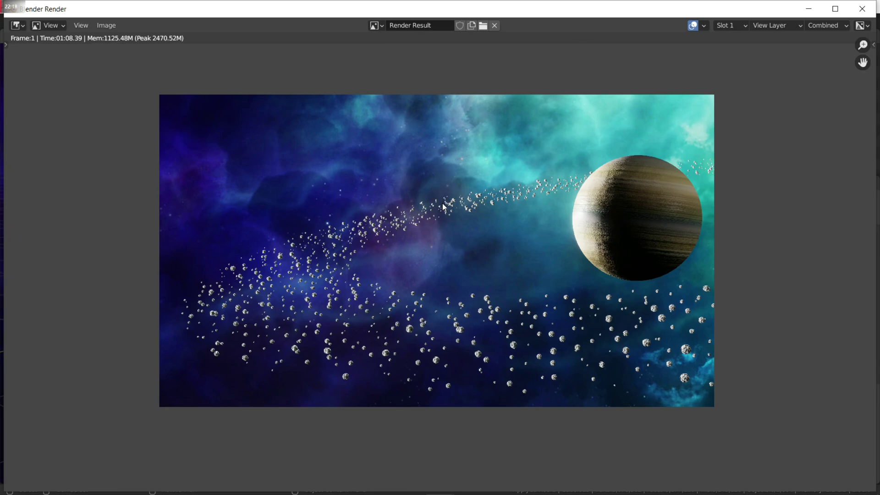
scroll(438, 243, up, 1)
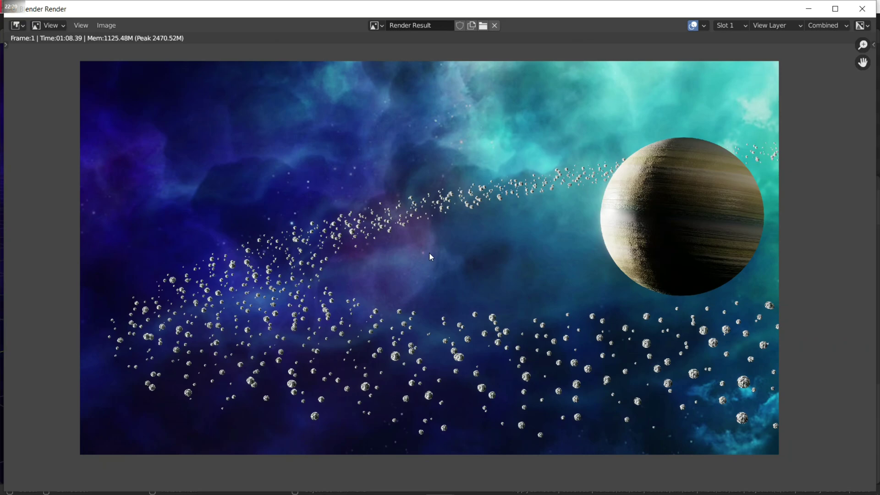
middle_drag(430, 254, 427, 258)
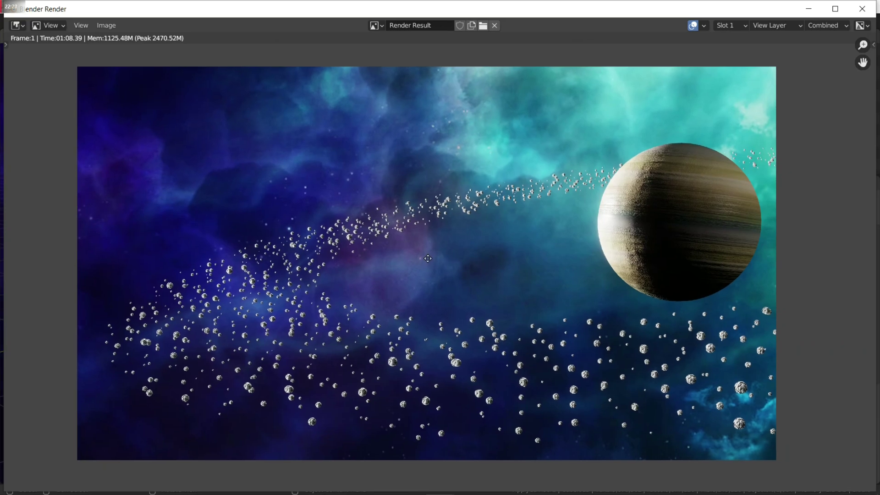